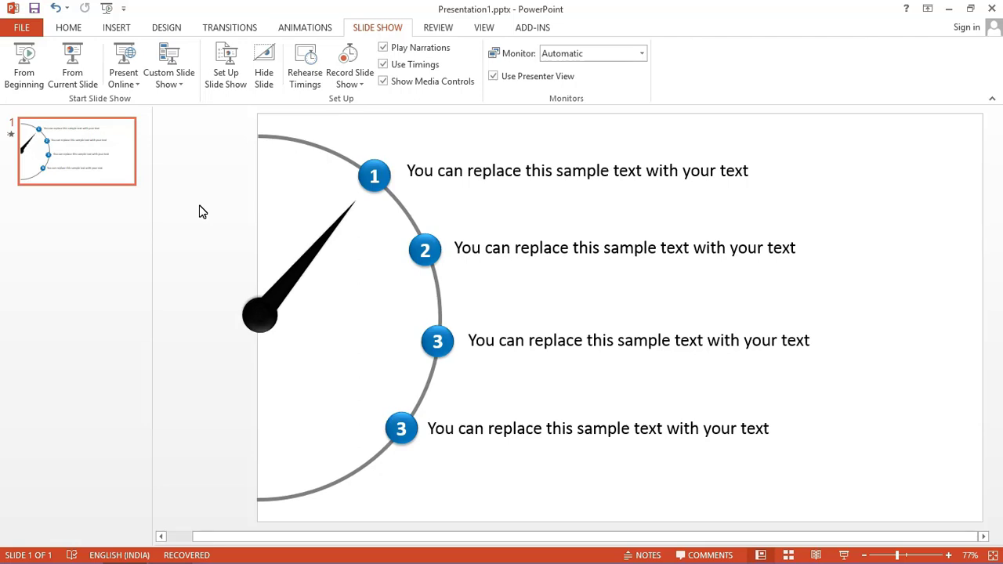
- Run the slide show from the start, then add a blank second slide
left_click(24, 65)
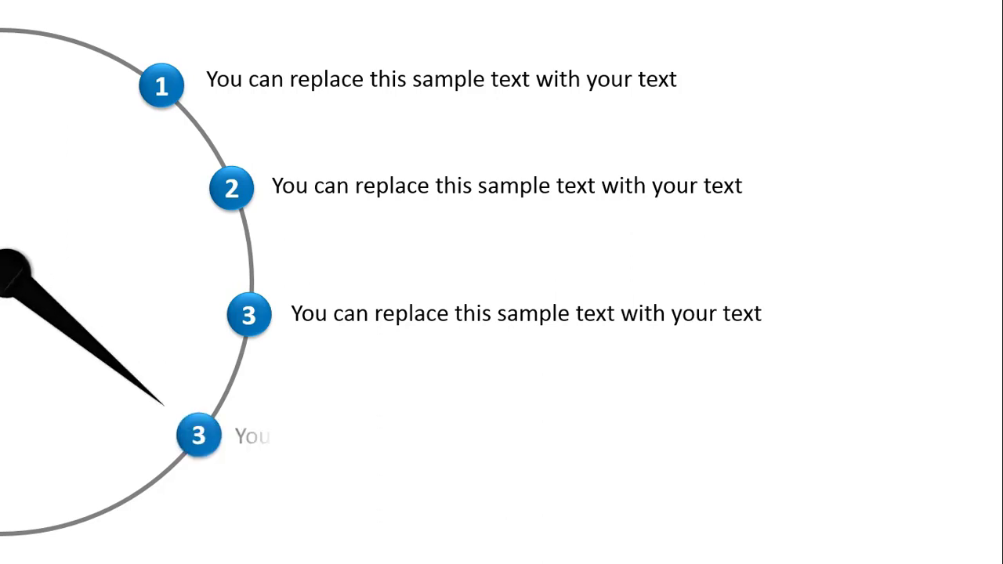
key("Escape")
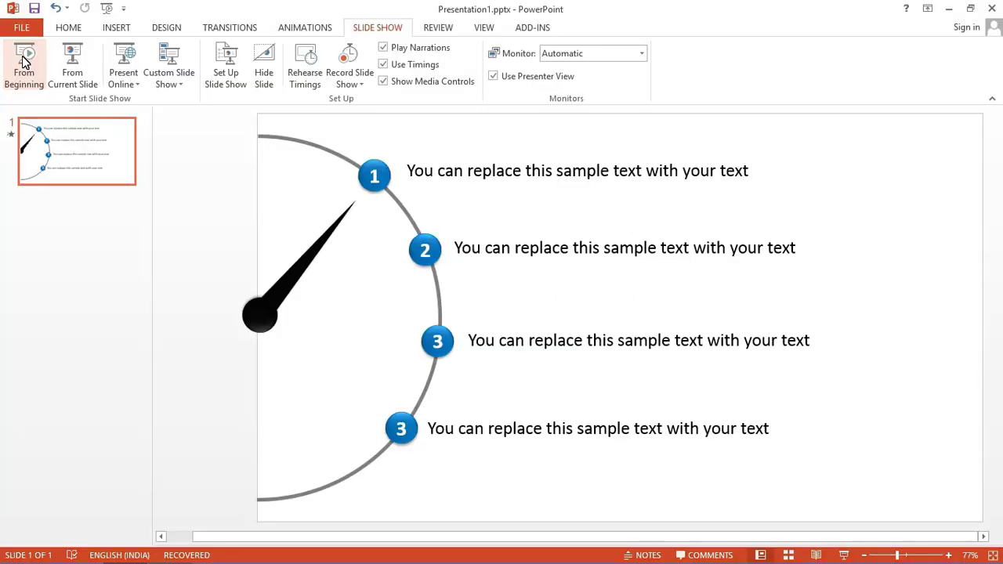
left_click(94, 251)
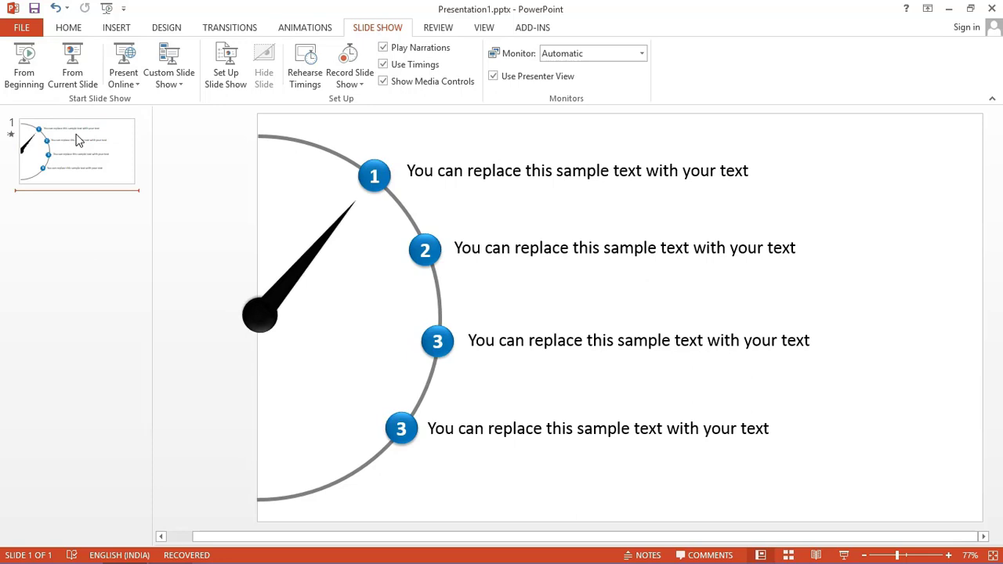
left_click(68, 30)
left_click(134, 83)
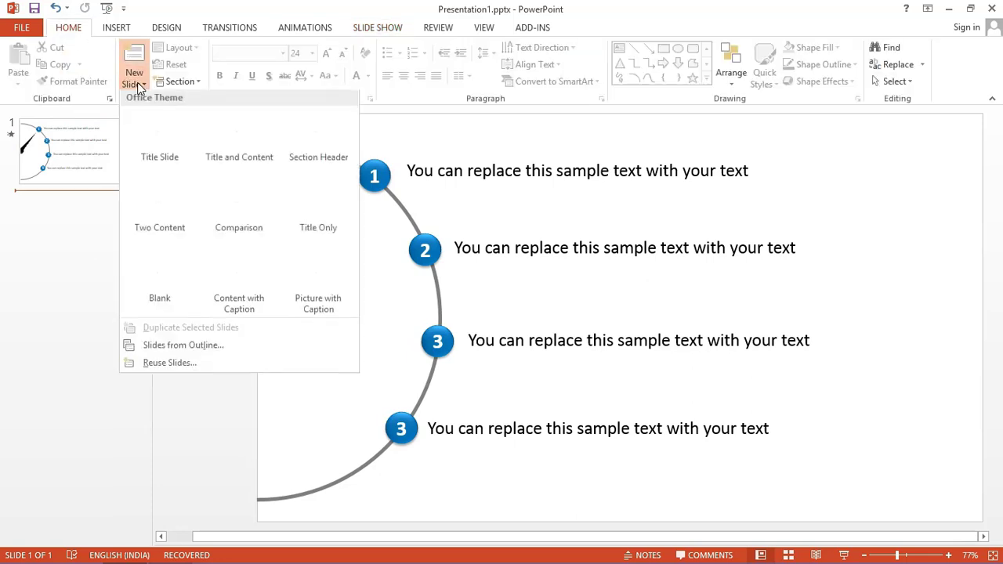
left_click(156, 278)
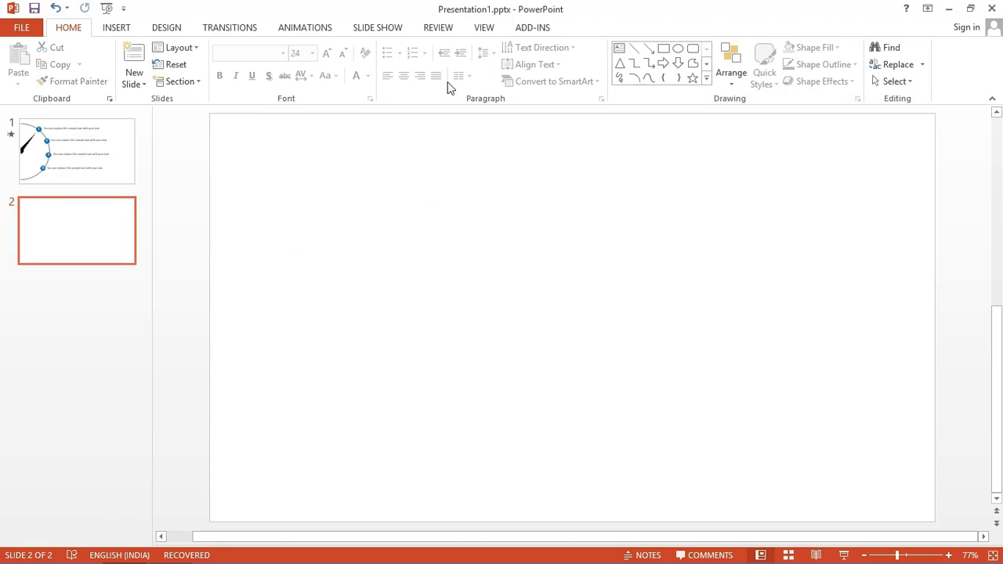
- Show the guides and draw a 14.42 cm quarter-circle arc against the slide's left edge
left_click(484, 28)
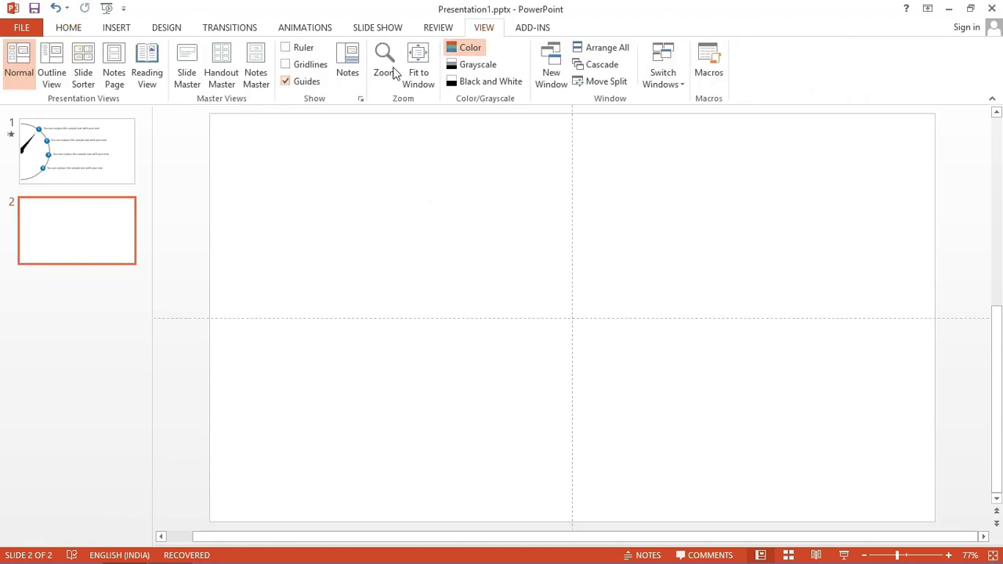
left_click(117, 29)
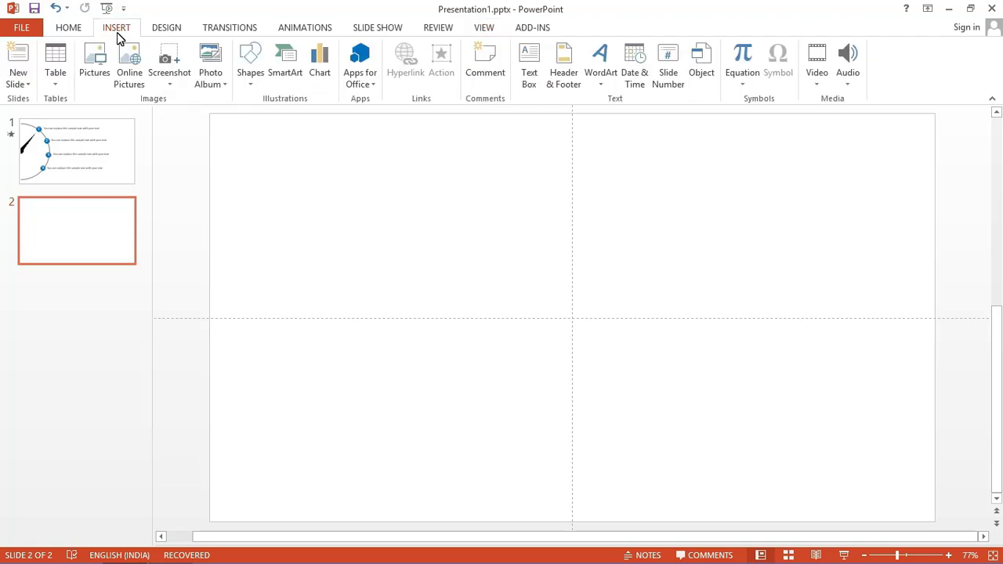
left_click(252, 79)
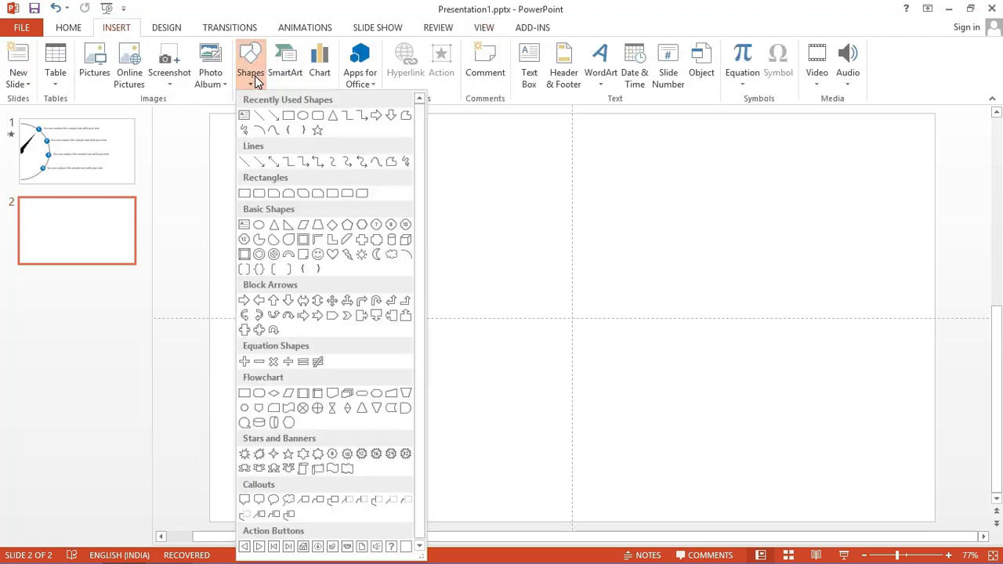
left_click(406, 254)
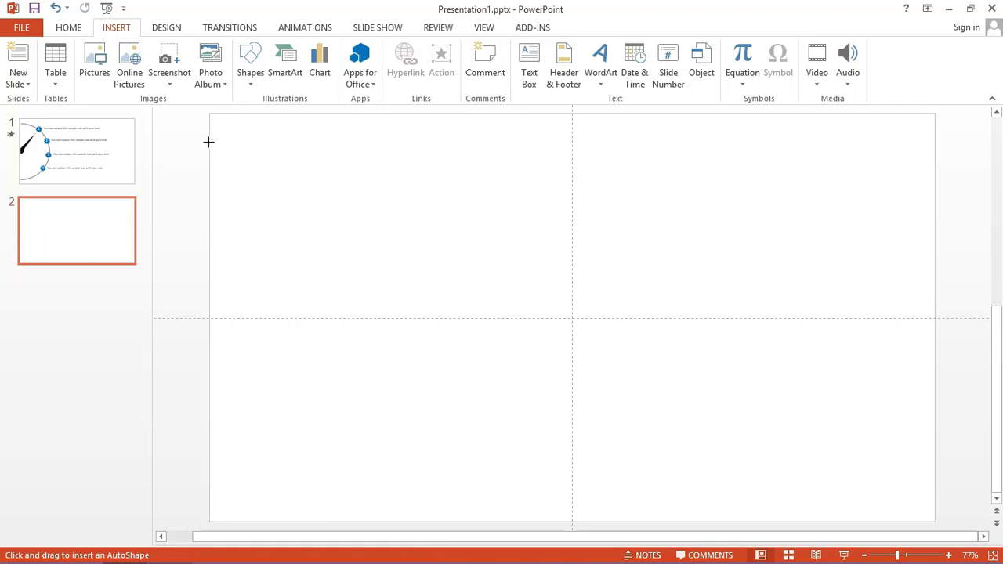
mouse_move(207, 141)
left_mouse_down()
mouse_move(416, 427)
mouse_move(336, 451)
left_mouse_up()
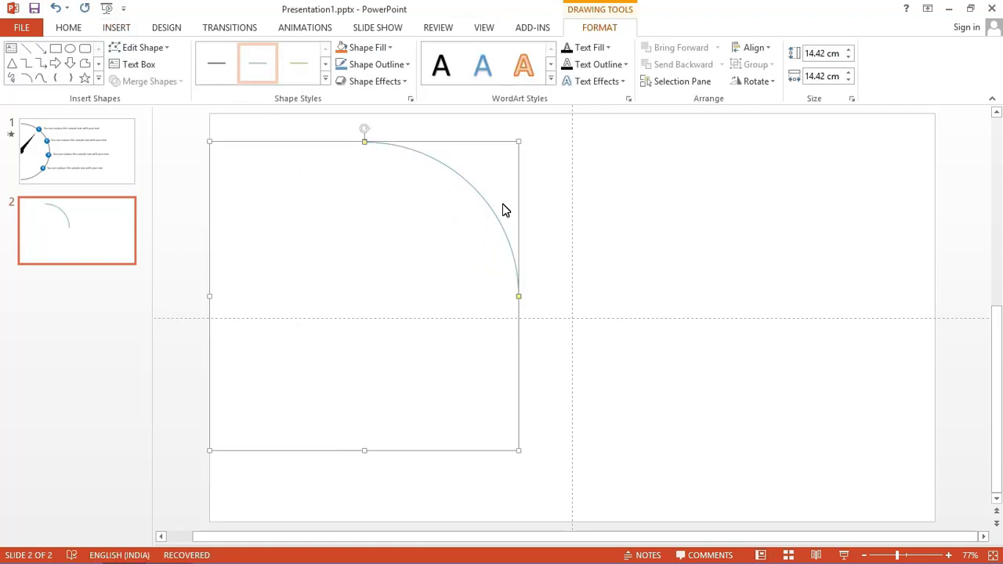
left_click_drag(488, 204, 334, 201)
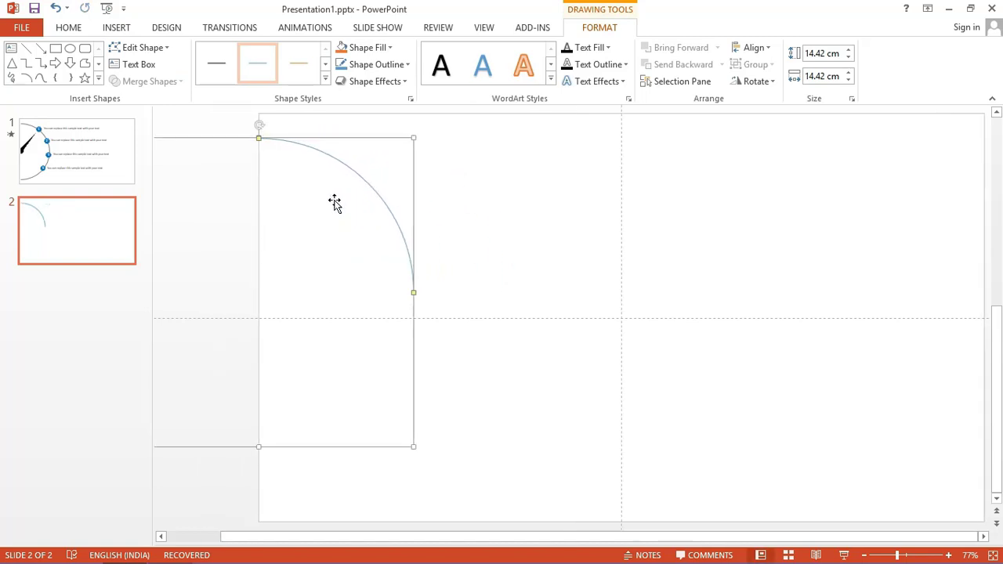
- Thicken the arc's outline to a 4½ pt line weight
right_click(370, 193)
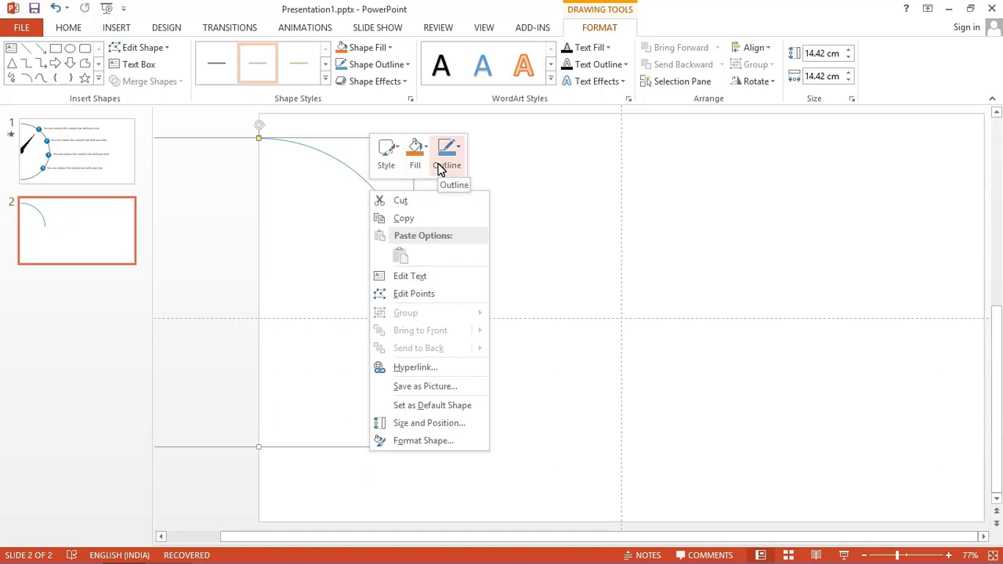
left_click(590, 32)
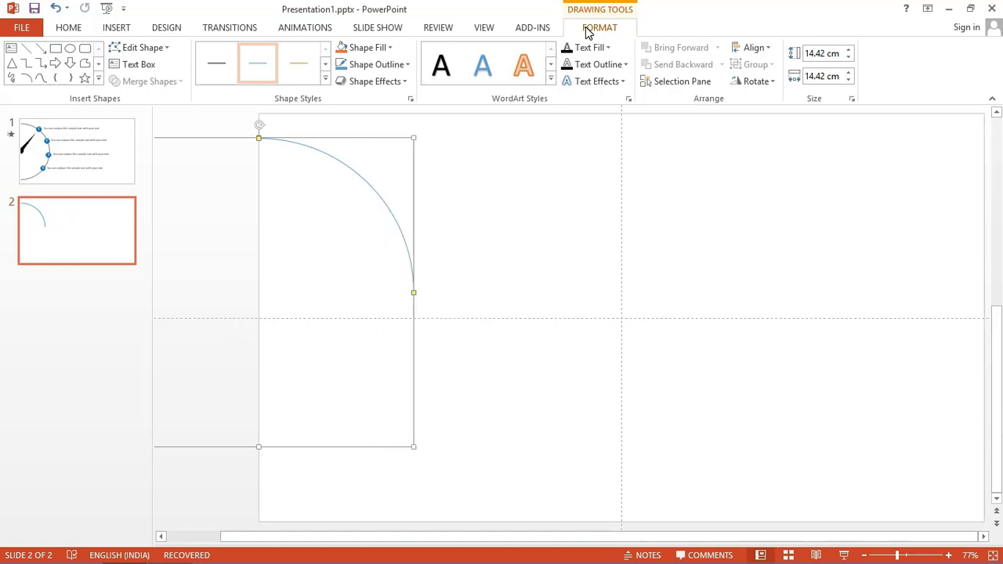
left_click(400, 64)
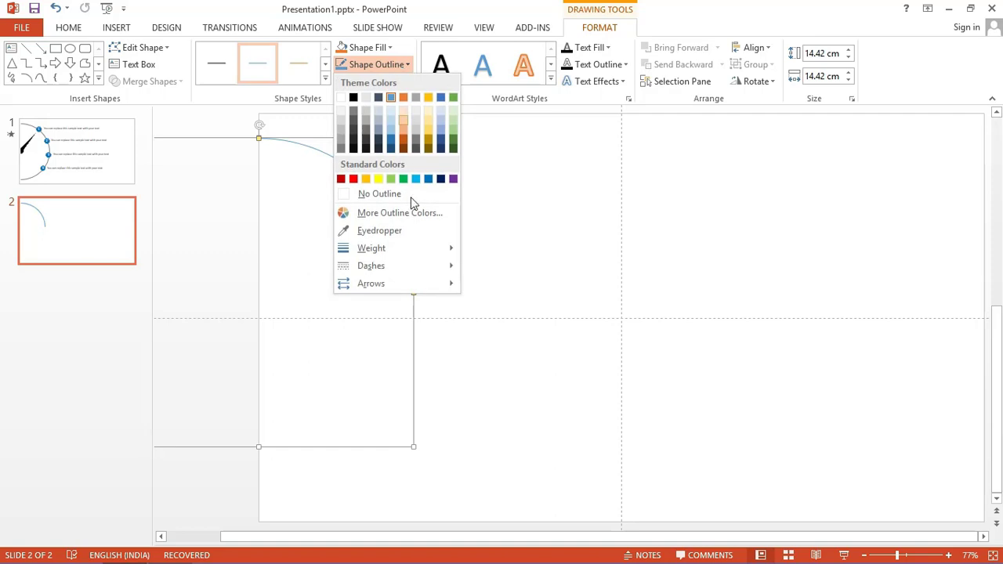
mouse_move(416, 284)
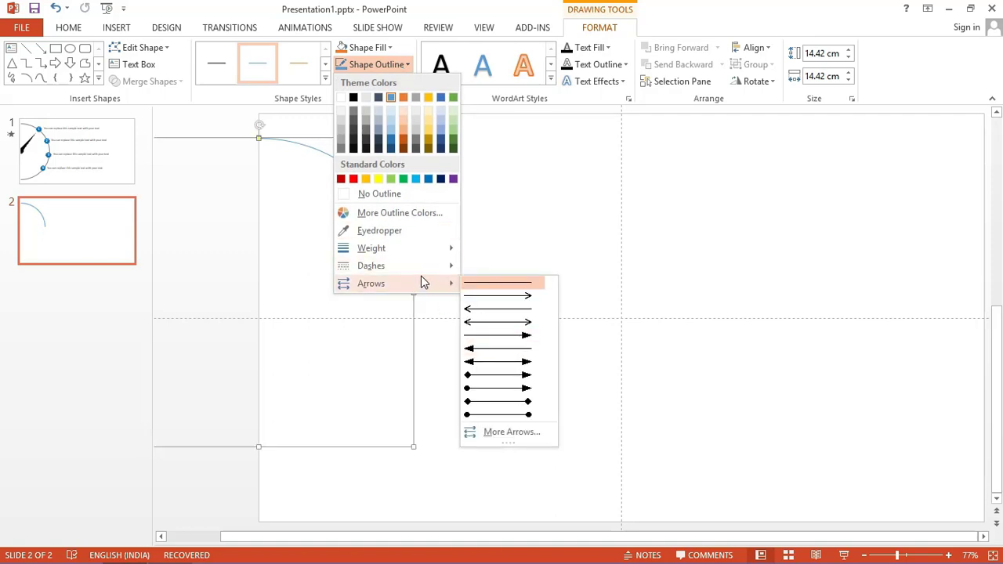
mouse_move(410, 255)
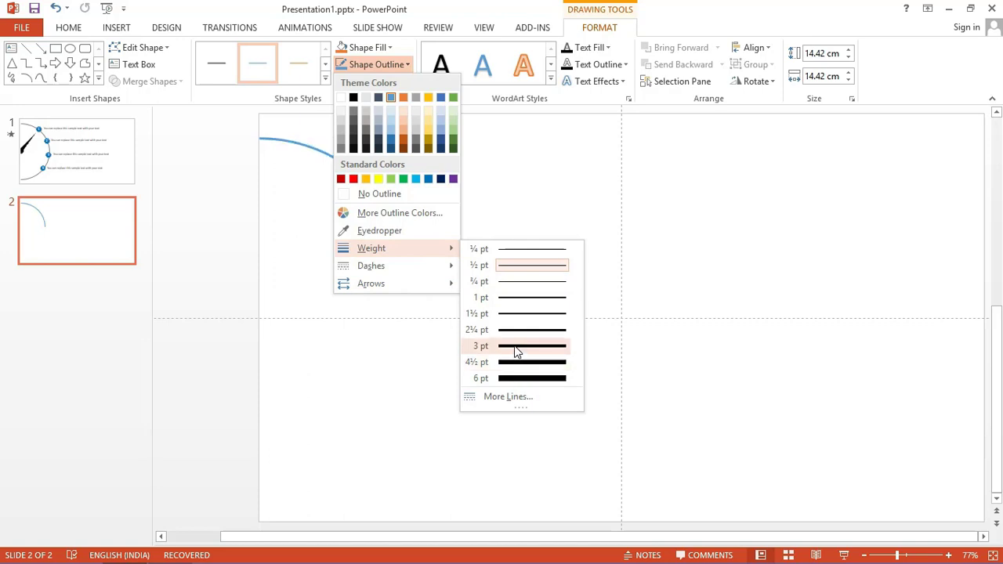
left_click(518, 365)
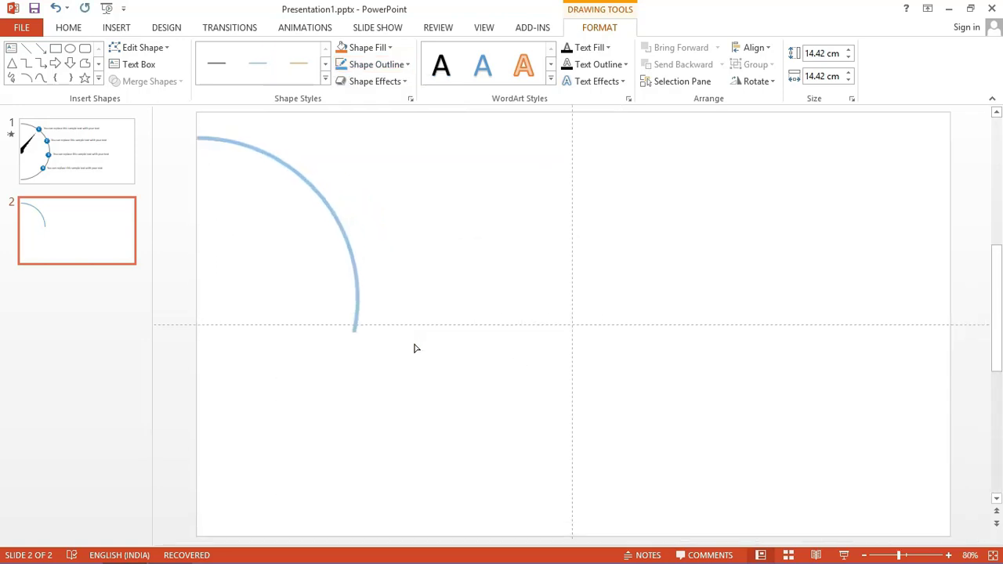
- Drag the arc's adjustment handle until it forms an exact half-circle
left_click_drag(413, 370, 224, 429)
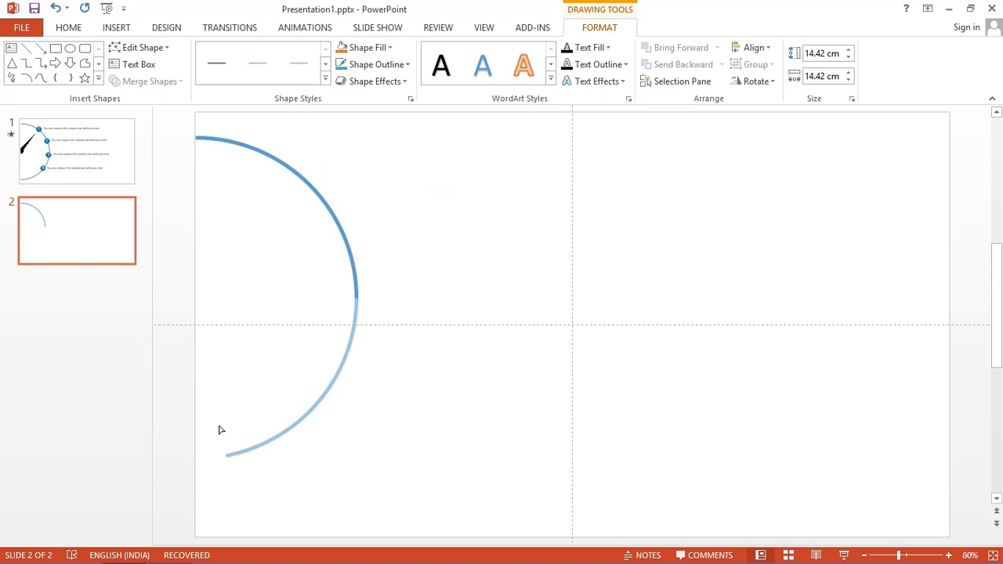
left_click_drag(219, 429, 216, 425)
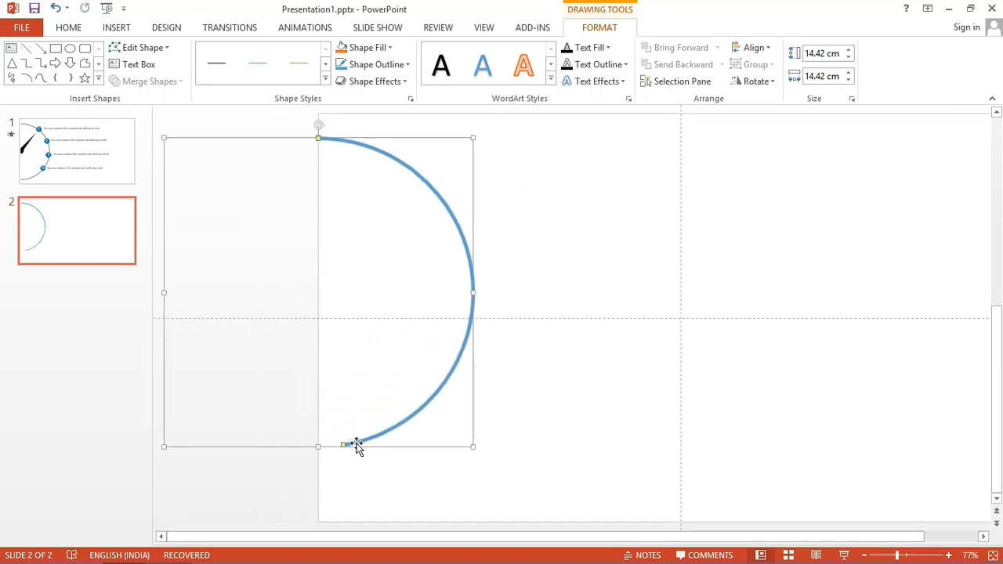
left_click_drag(343, 447, 195, 479)
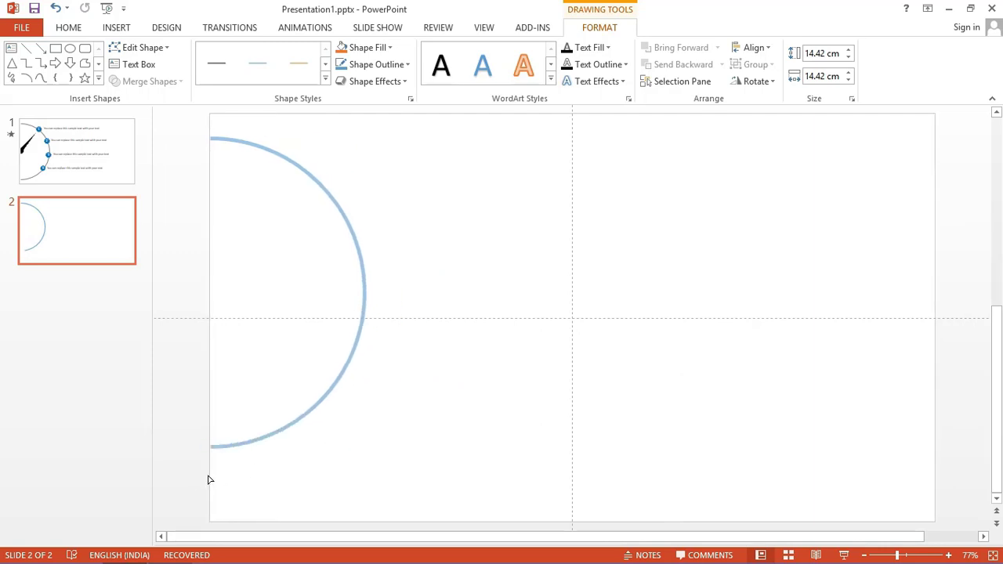
left_click_drag(209, 479, 209, 479)
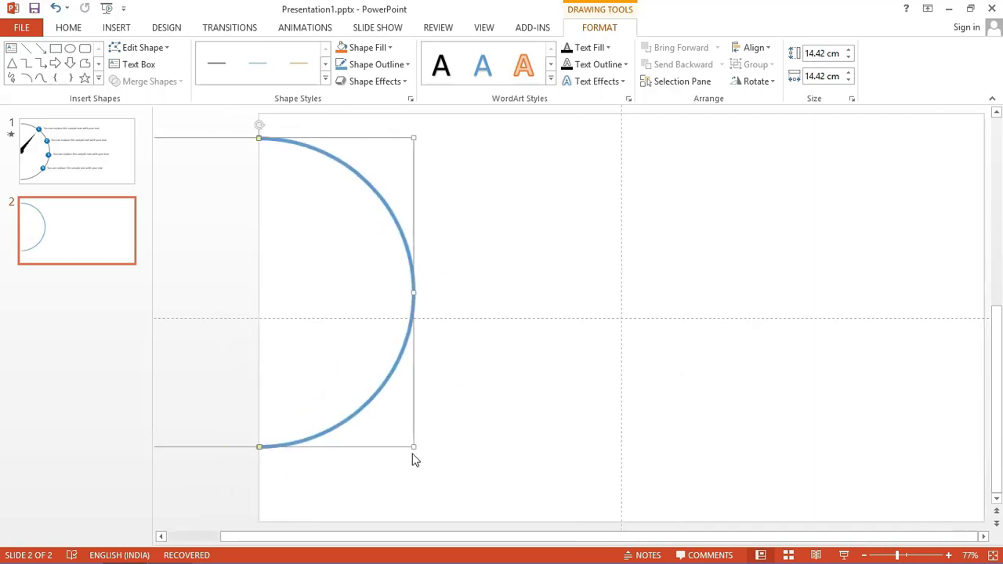
- Enlarge the half-circle to 17.52 × 19.19 cm and align its ends with the left edge
left_click_drag(413, 447, 479, 494)
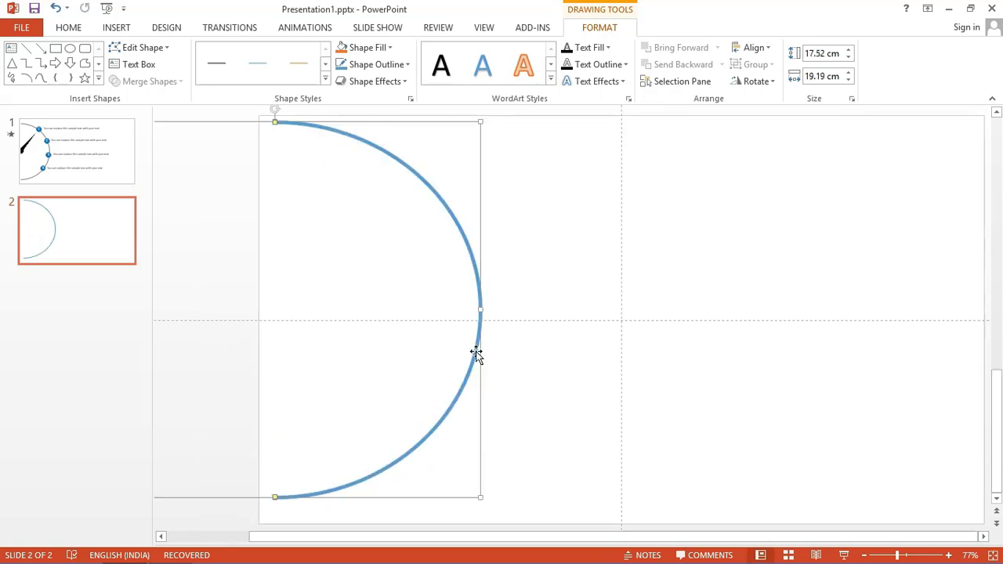
left_click(464, 358)
left_click_drag(440, 360, 416, 362)
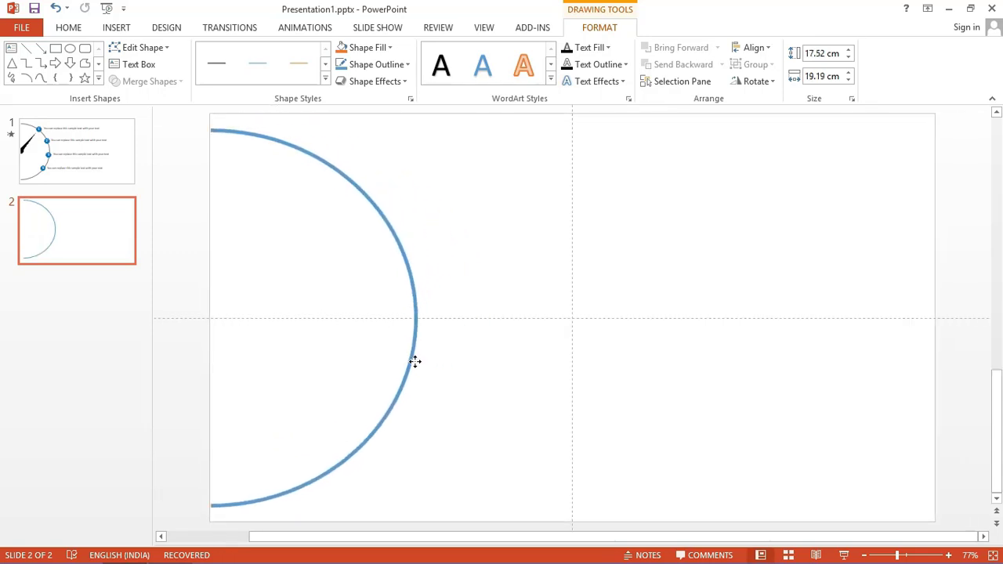
left_click_drag(414, 361, 415, 365)
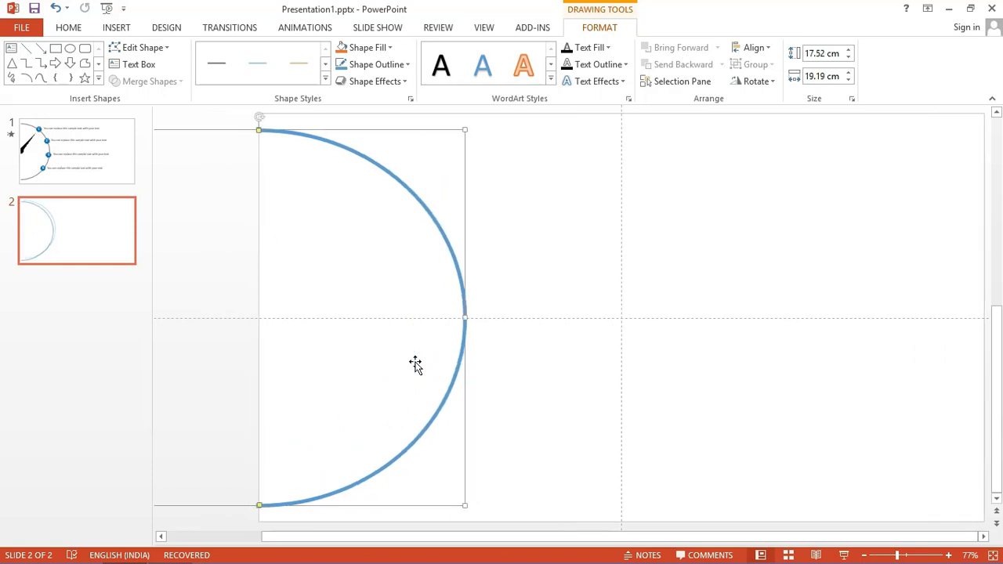
left_click(340, 387)
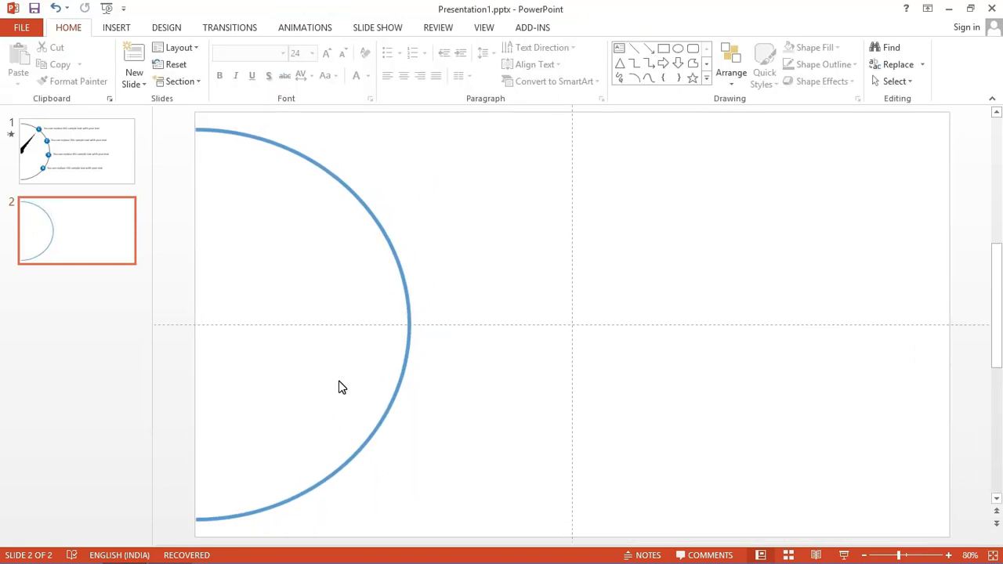
left_click(268, 508)
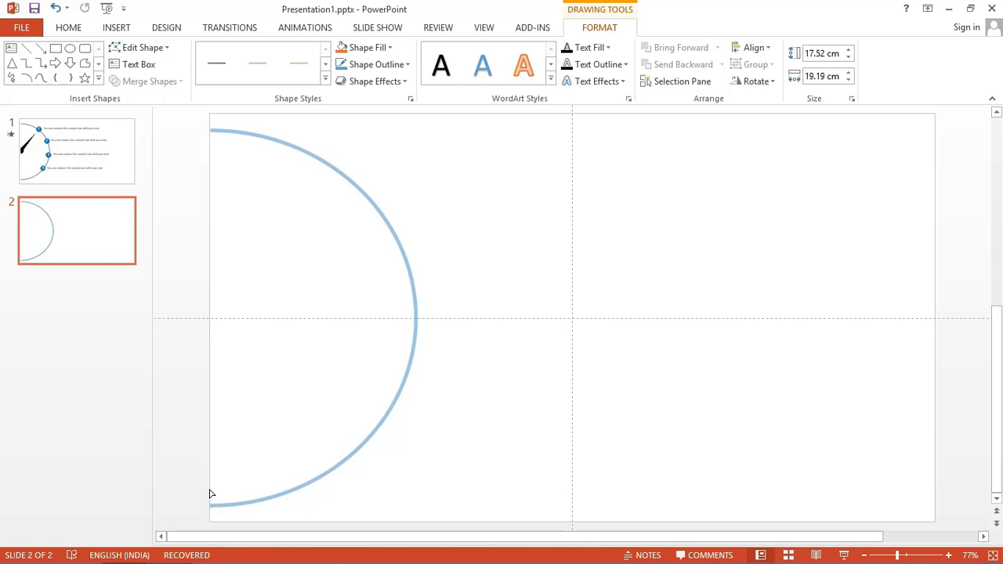
left_click_drag(210, 494, 209, 489)
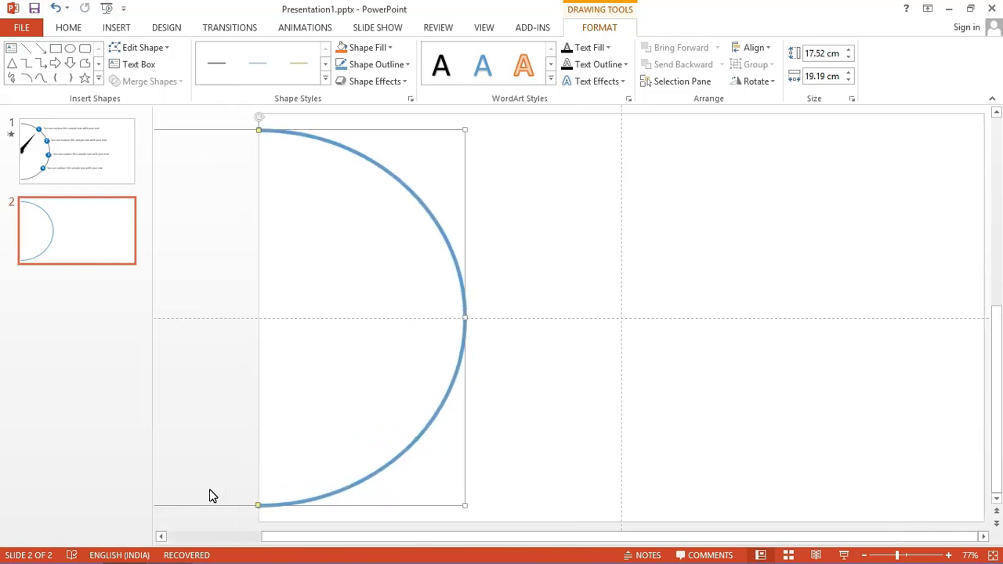
left_click(341, 392)
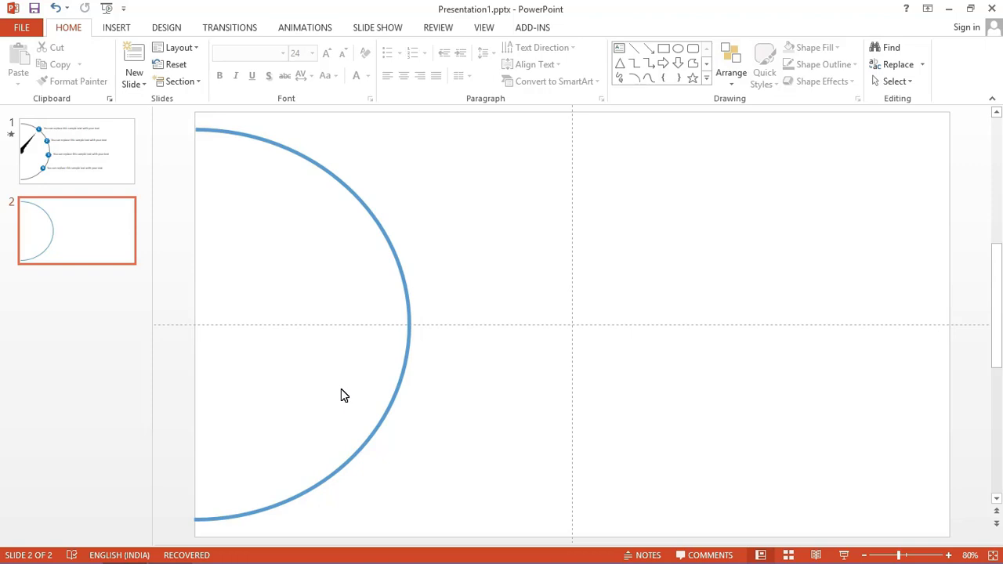
- Change the arc's outline colour to a grey, then a lighter grey theme colour
left_click(401, 272)
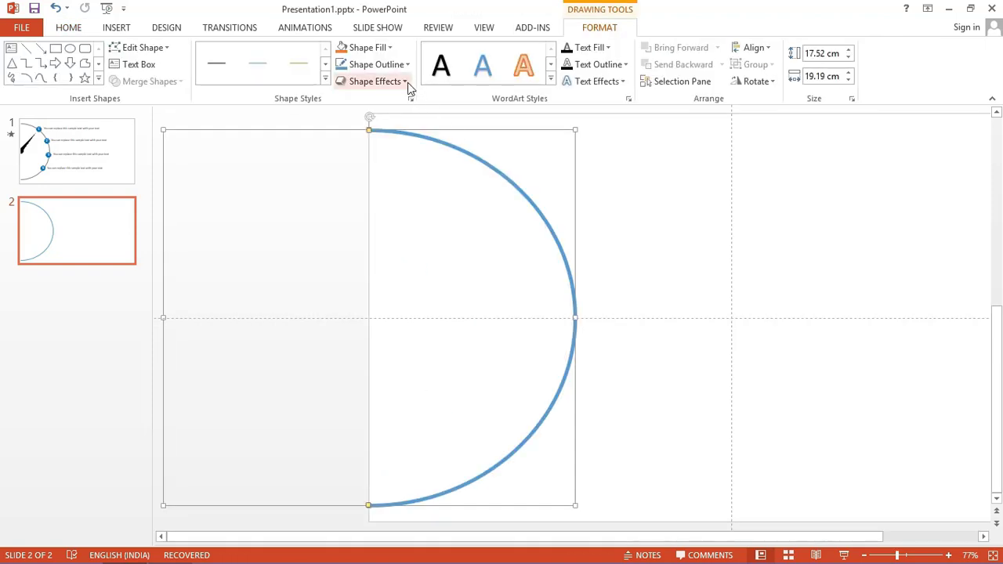
left_click(396, 70)
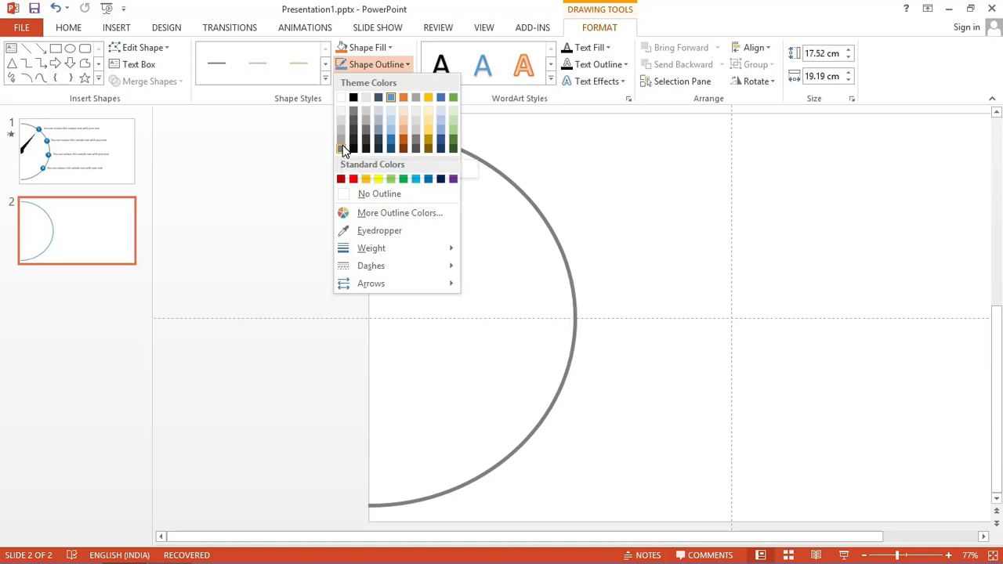
left_click(343, 147)
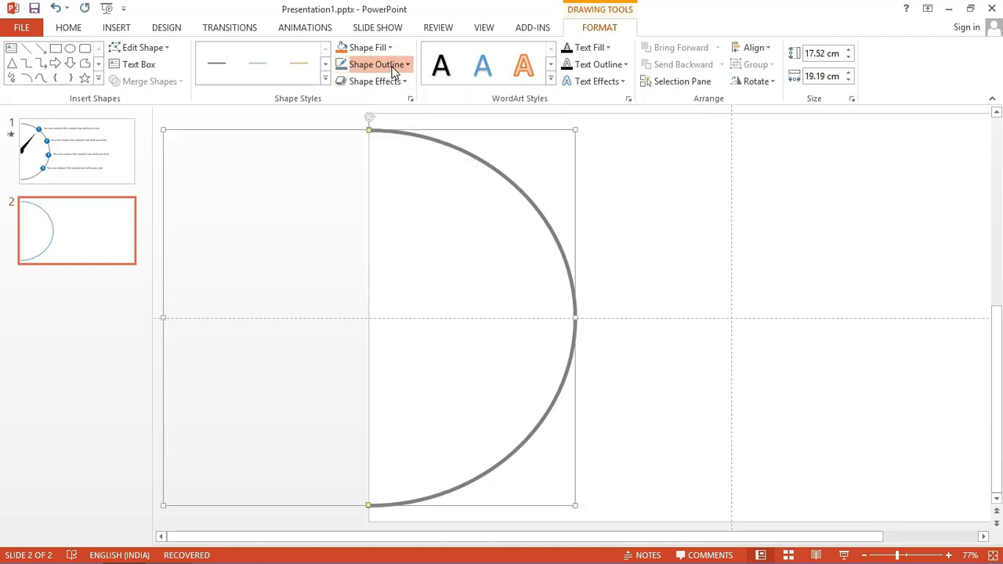
left_click(396, 71)
left_click(342, 148)
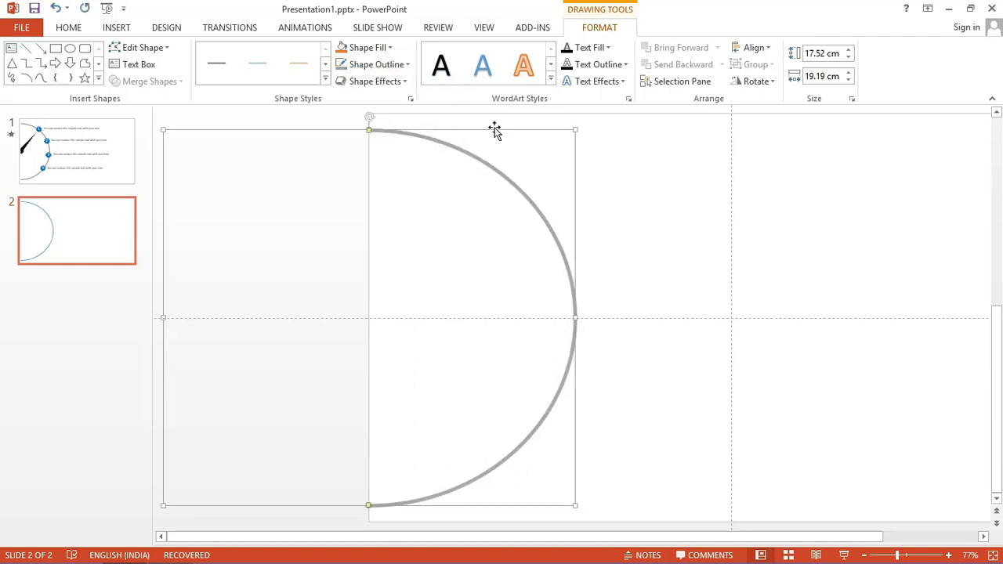
left_click(647, 192)
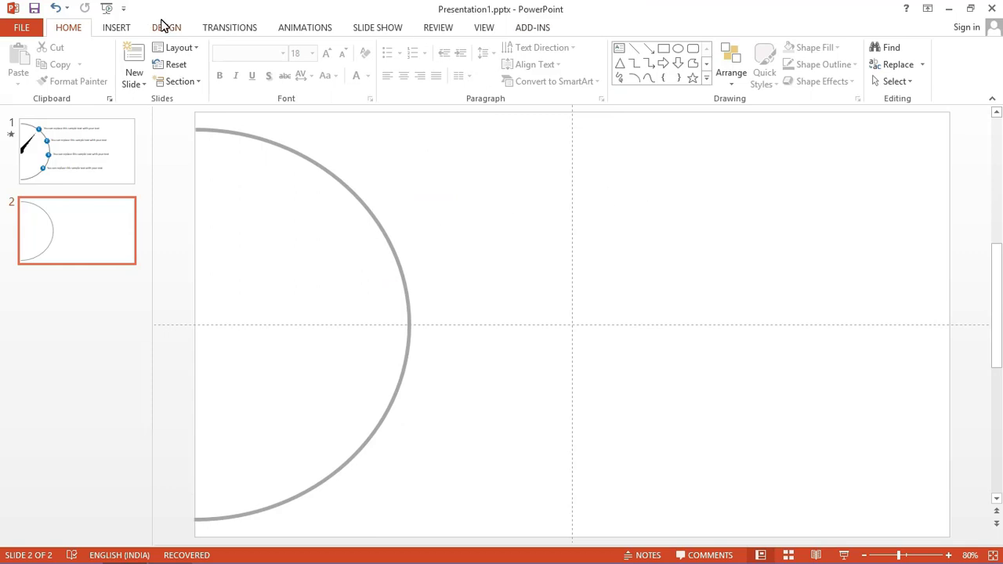
- Draw a small oval circle at the arc's centre
left_click(125, 28)
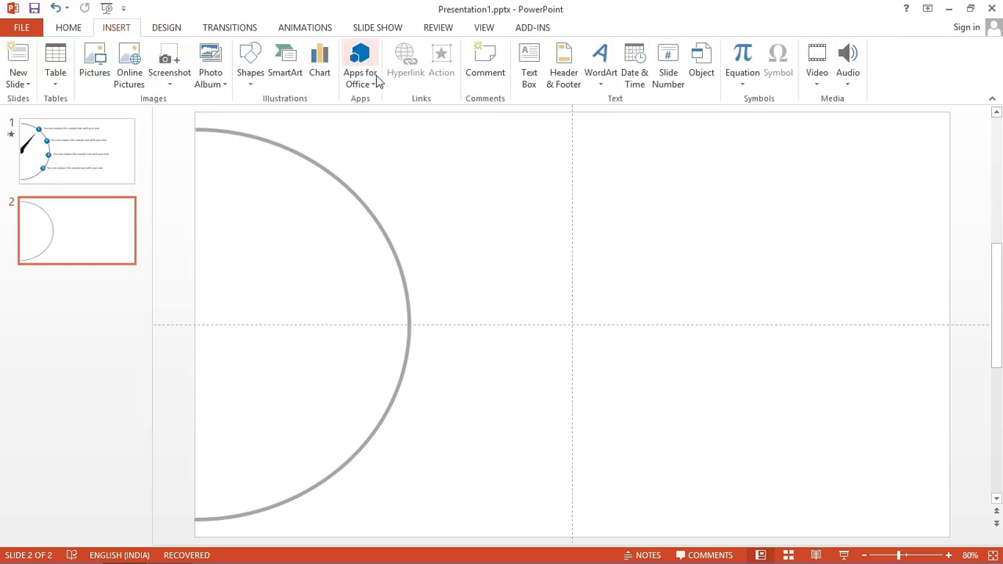
left_click(252, 78)
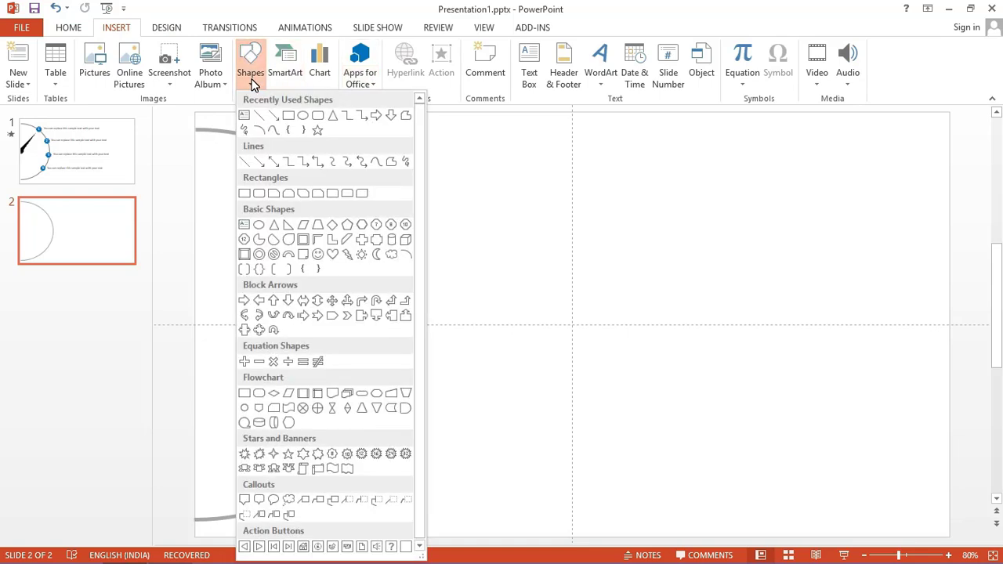
left_click(304, 117)
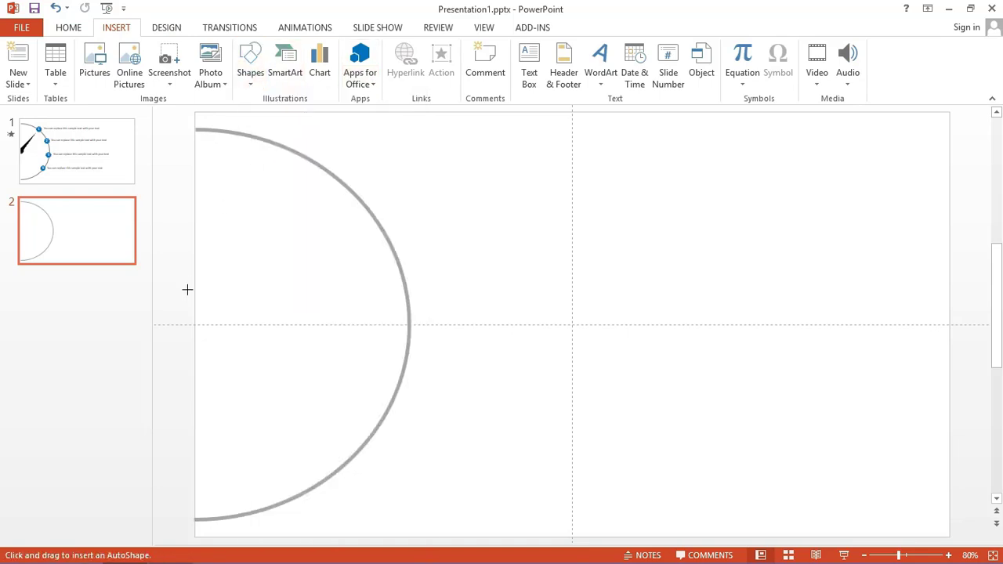
left_click_drag(183, 310, 211, 341)
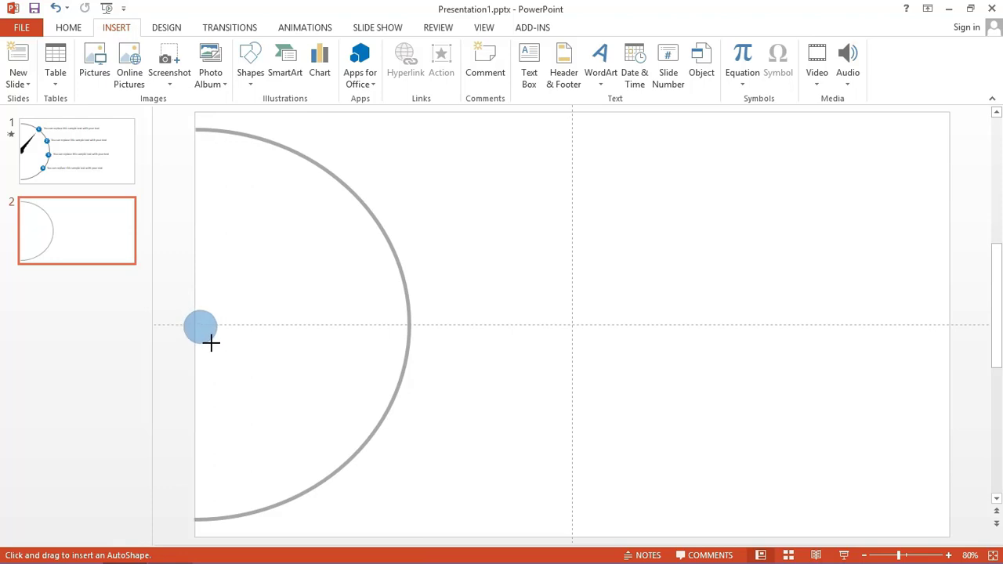
left_click_drag(211, 342, 200, 327)
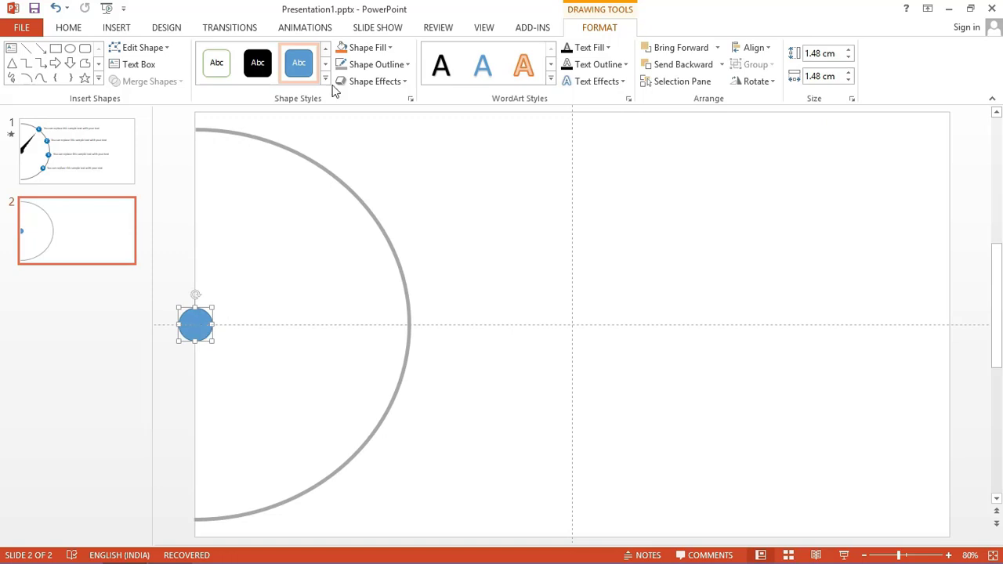
- Give the circle no outline, a black fill and a preset shaded effect
left_click(396, 66)
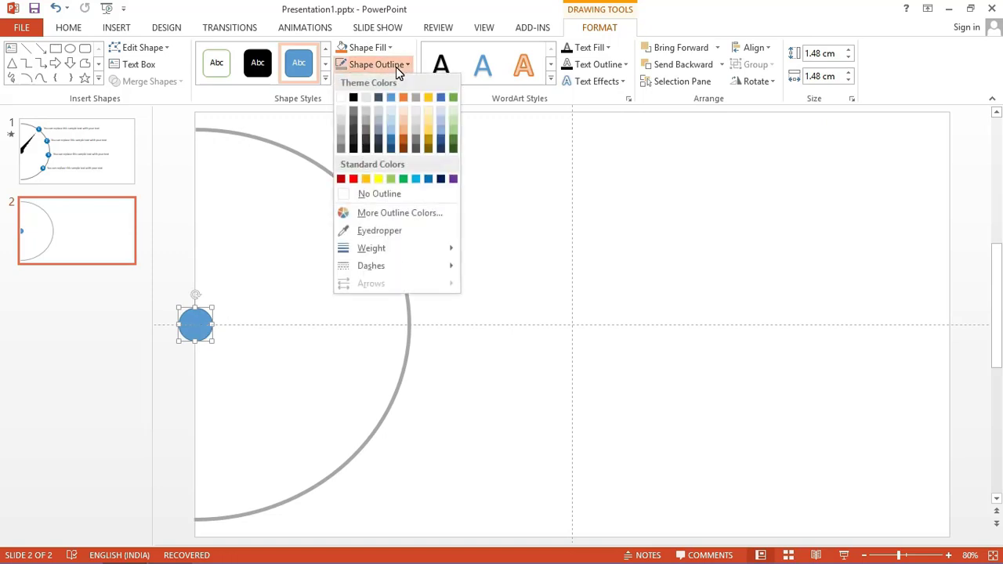
left_click(375, 193)
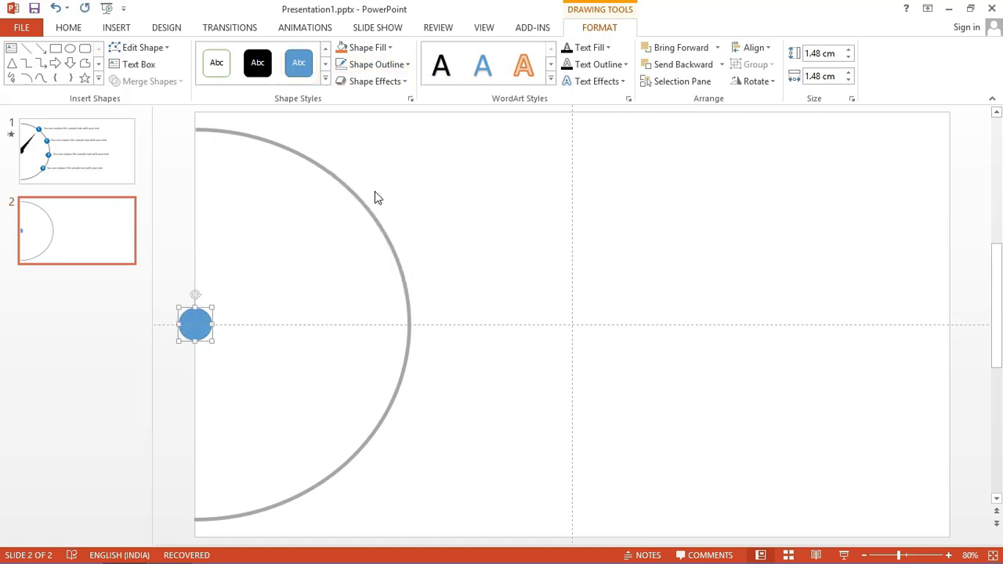
left_click(370, 48)
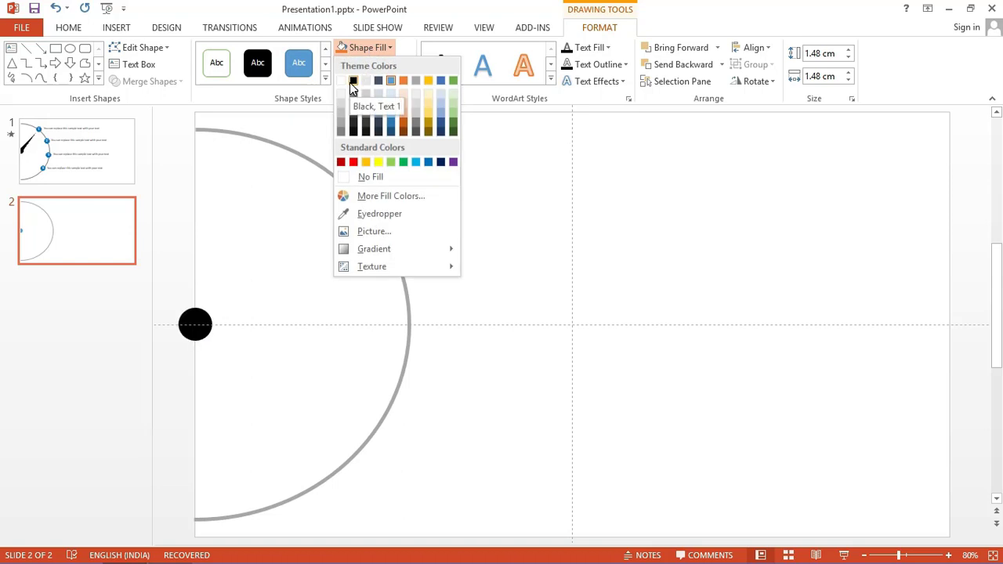
left_click(353, 82)
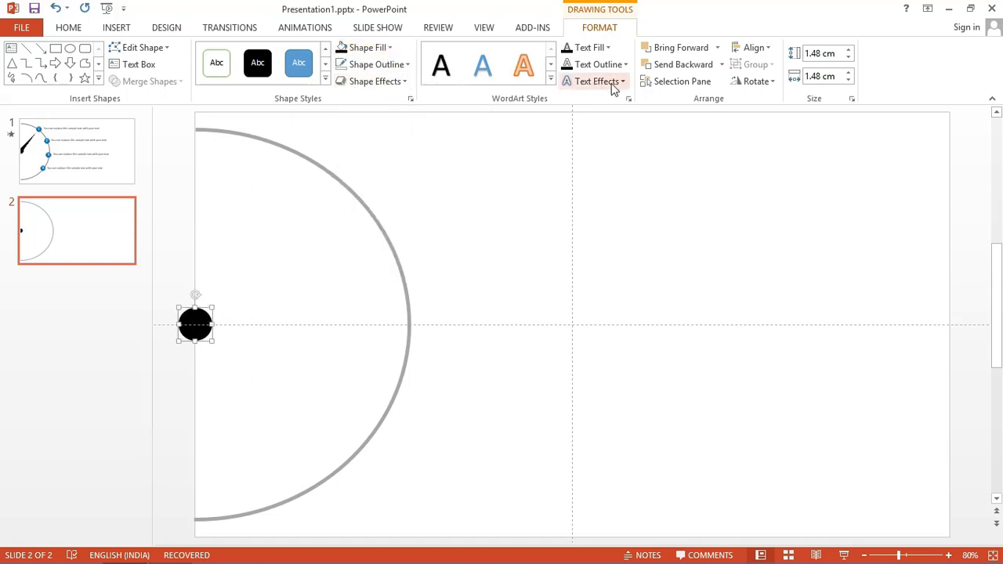
left_click(395, 81)
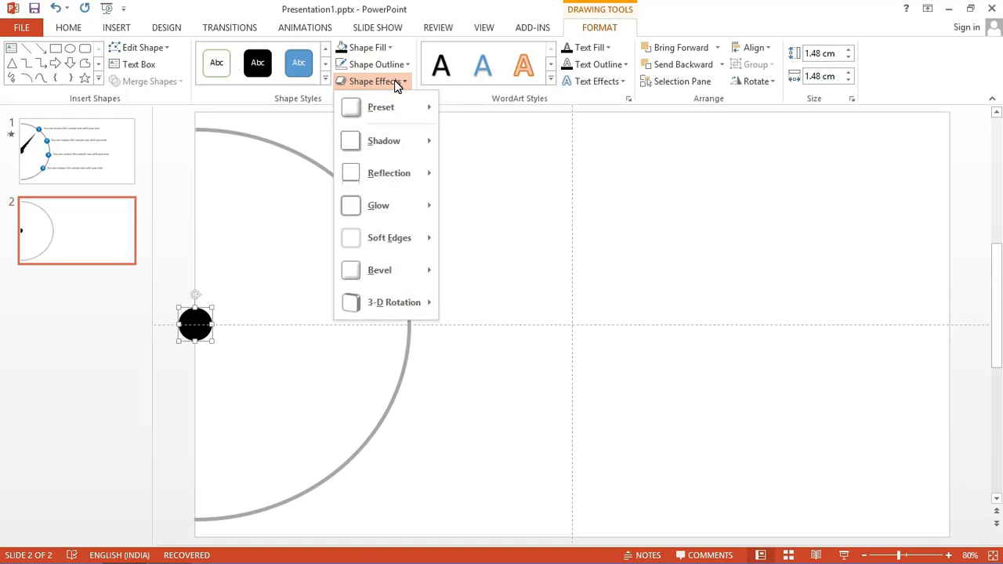
mouse_move(396, 102)
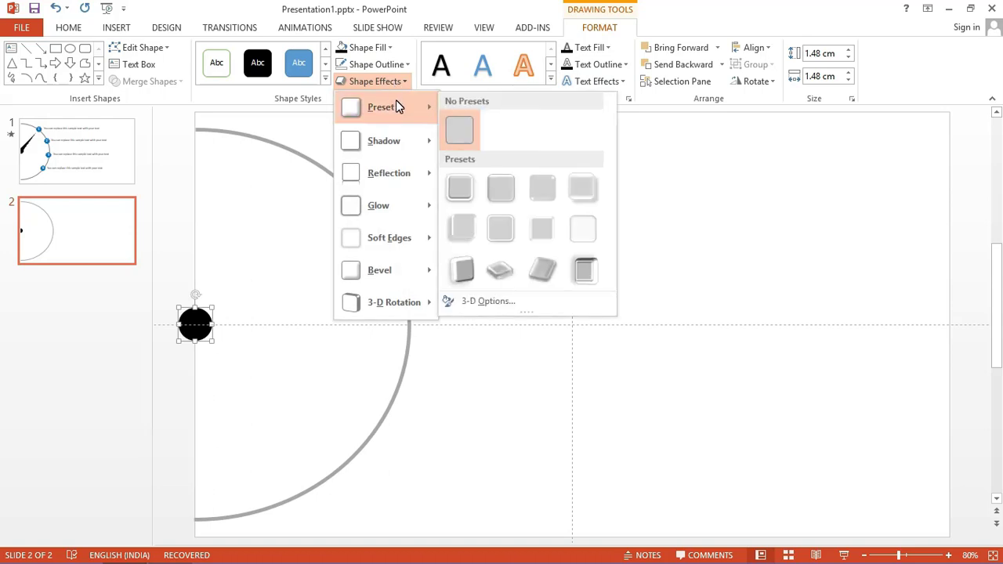
left_click(506, 190)
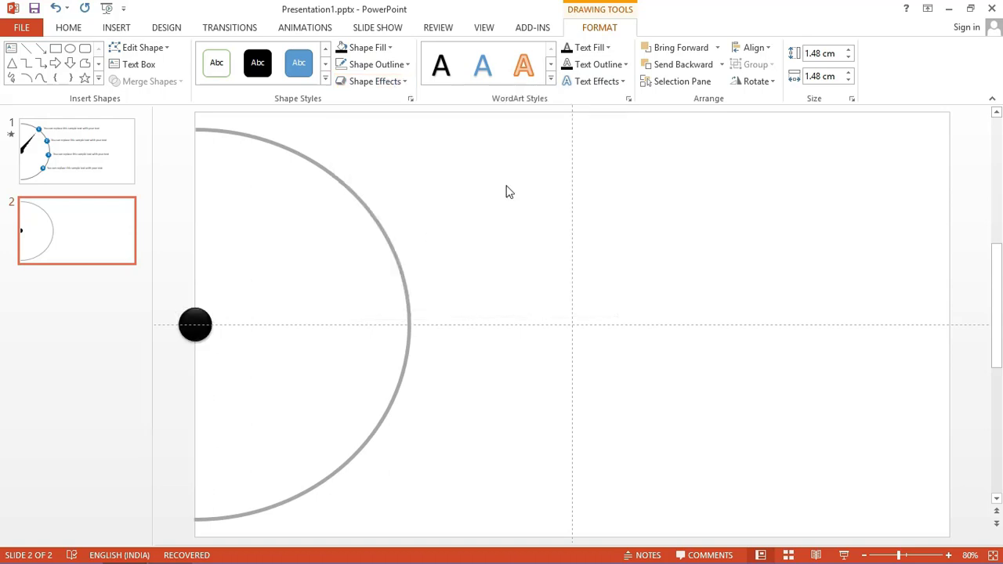
left_click(304, 296)
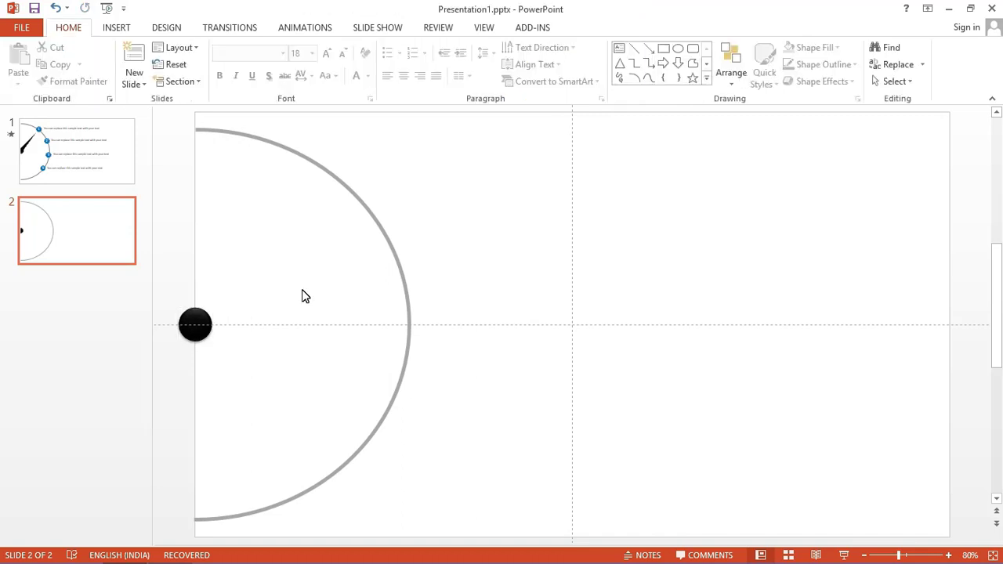
- Move the 1.48 cm black circle right of the arc, above centre
left_click(195, 319)
double_click(195, 320)
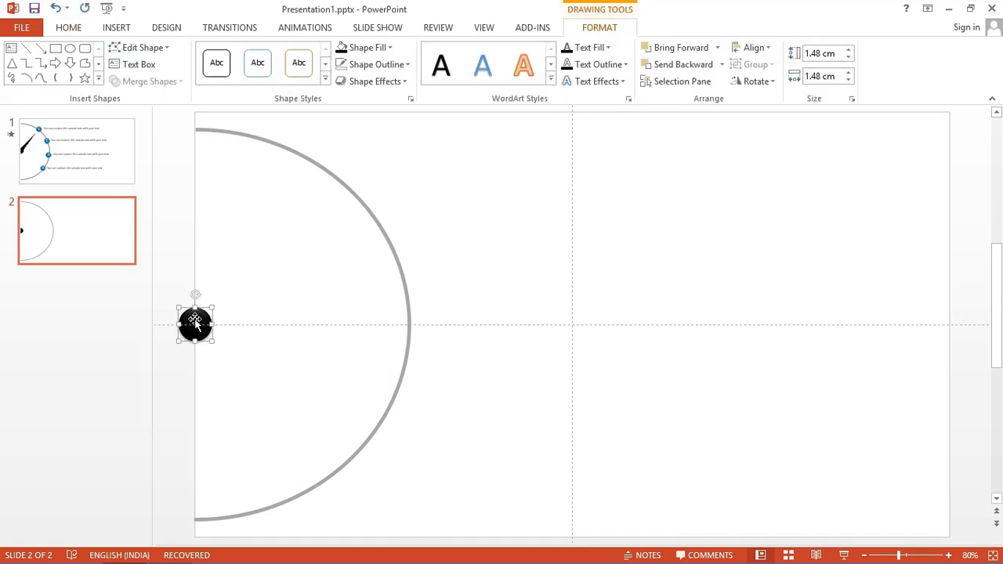
left_click_drag(196, 320, 478, 265)
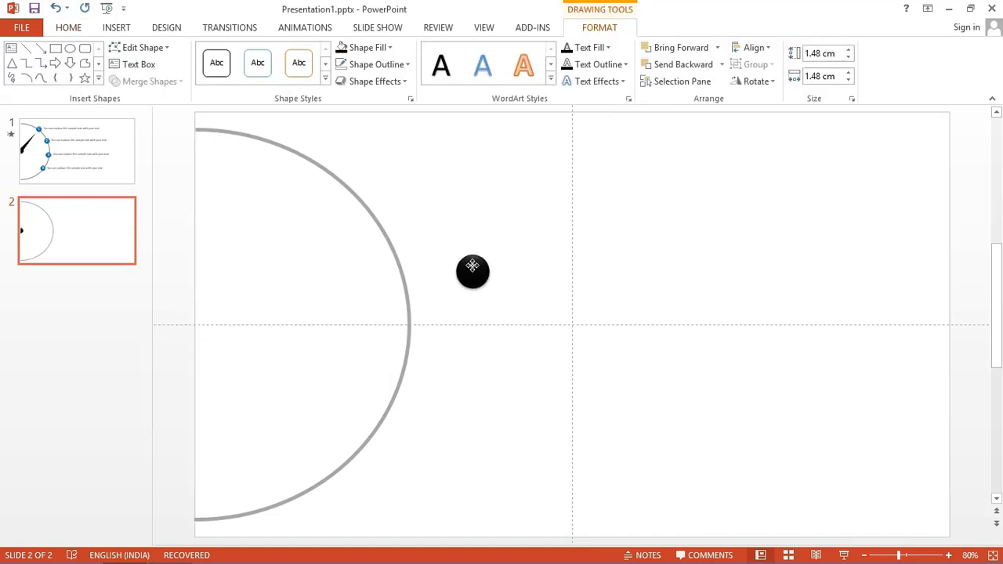
left_click(449, 200)
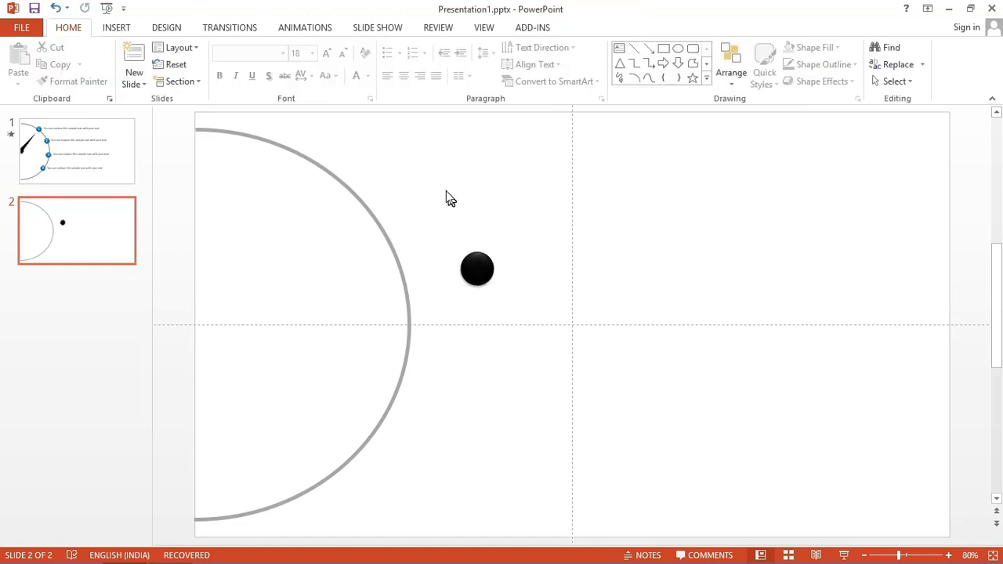
- Draw a tall, narrow 6.6 × 1.22 cm isosceles triangle at the arc's left edge
left_click(113, 32)
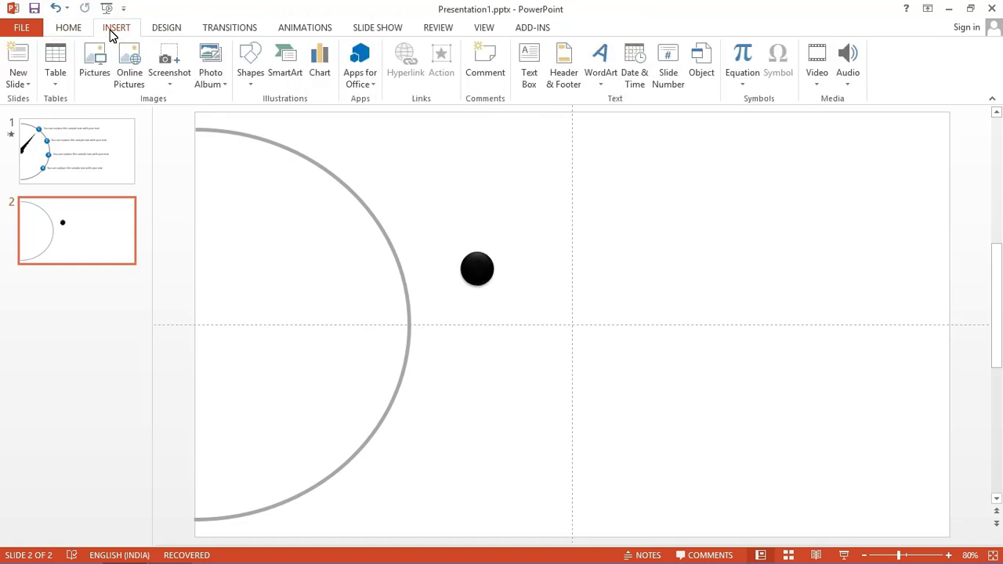
left_click(251, 78)
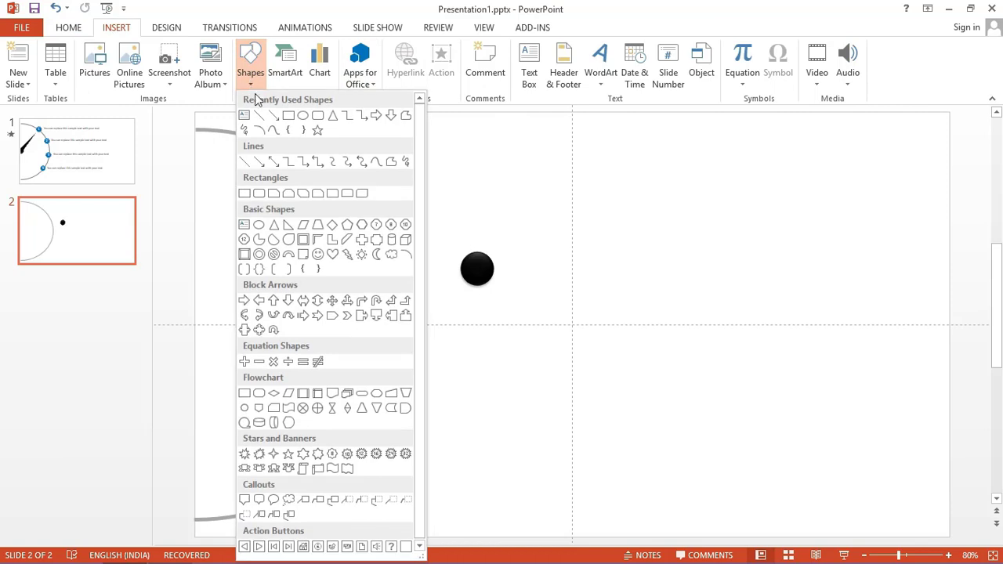
left_click(274, 228)
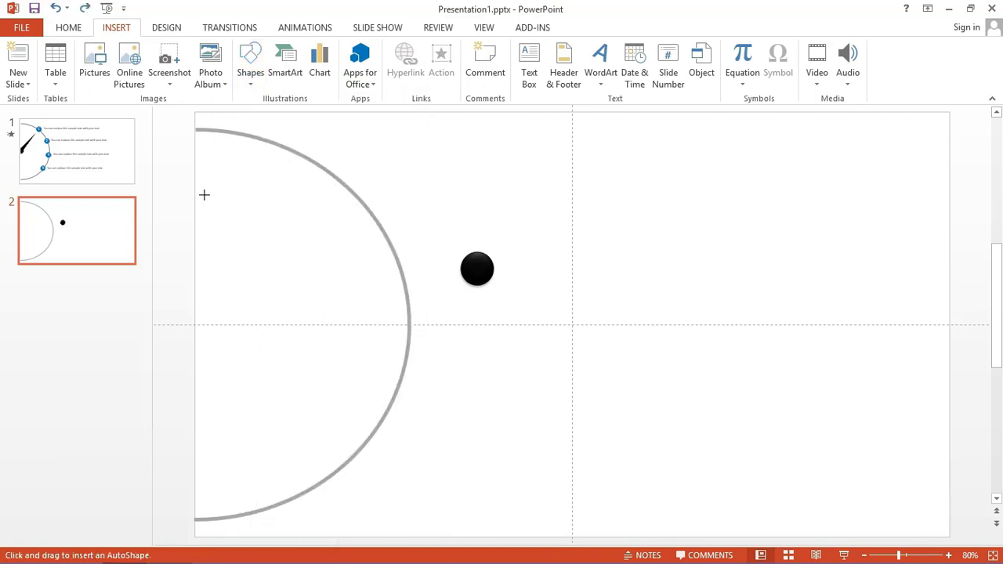
left_click_drag(204, 194, 232, 323)
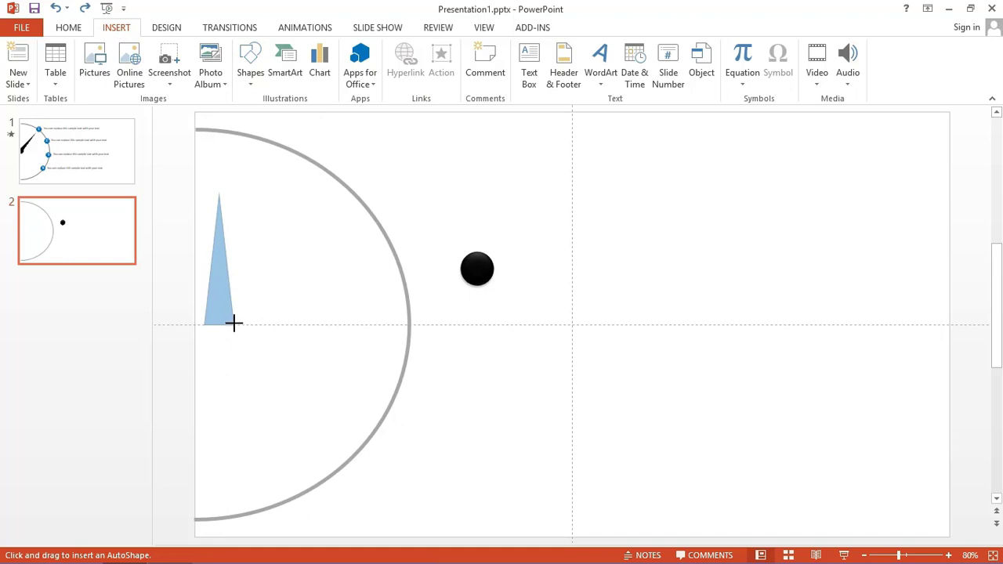
mouse_move(234, 322)
left_mouse_down()
mouse_move(231, 340)
mouse_move(200, 290)
left_mouse_up()
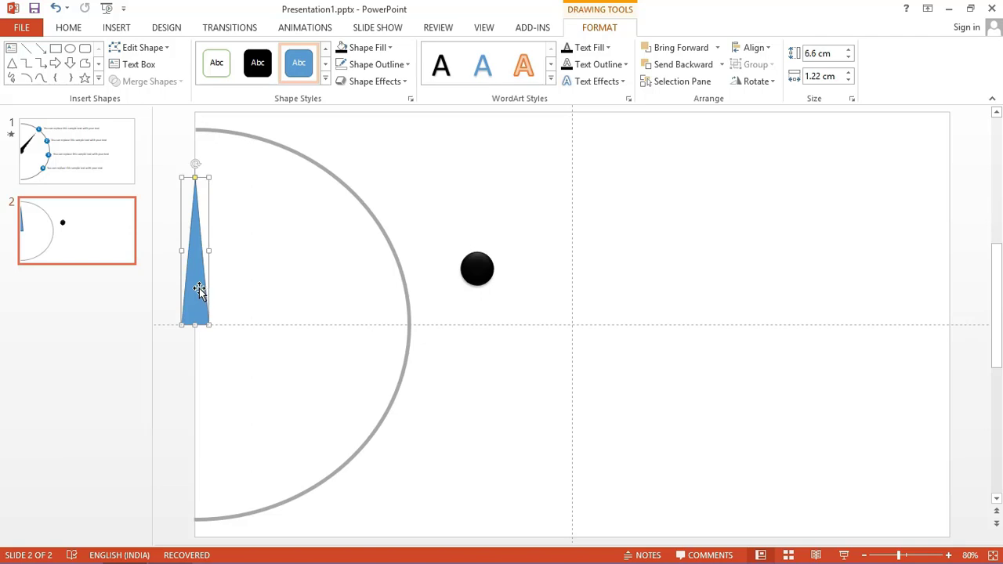
- Remove the triangle's outline, fill it black and apply a preset effect
right_click(200, 291)
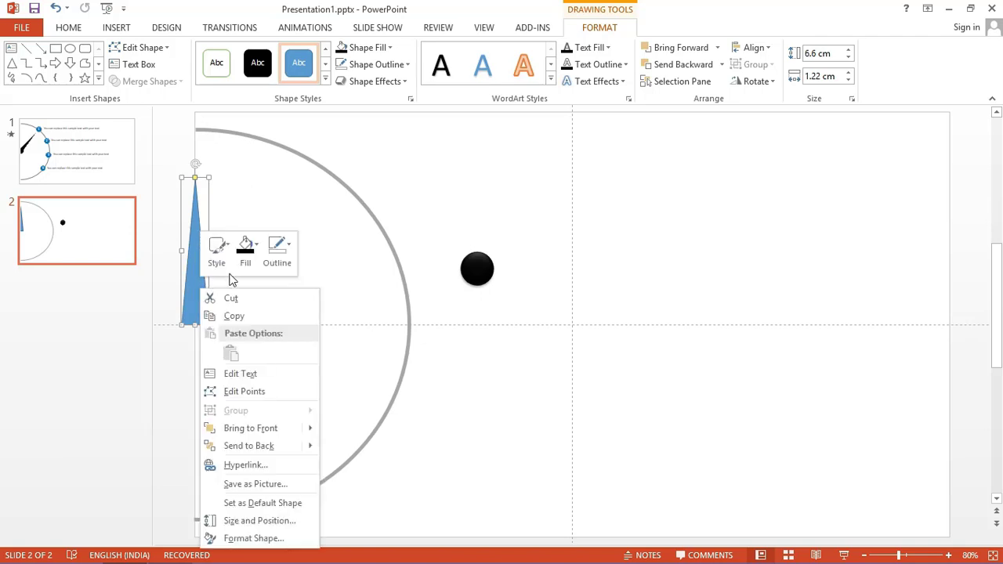
left_click(394, 69)
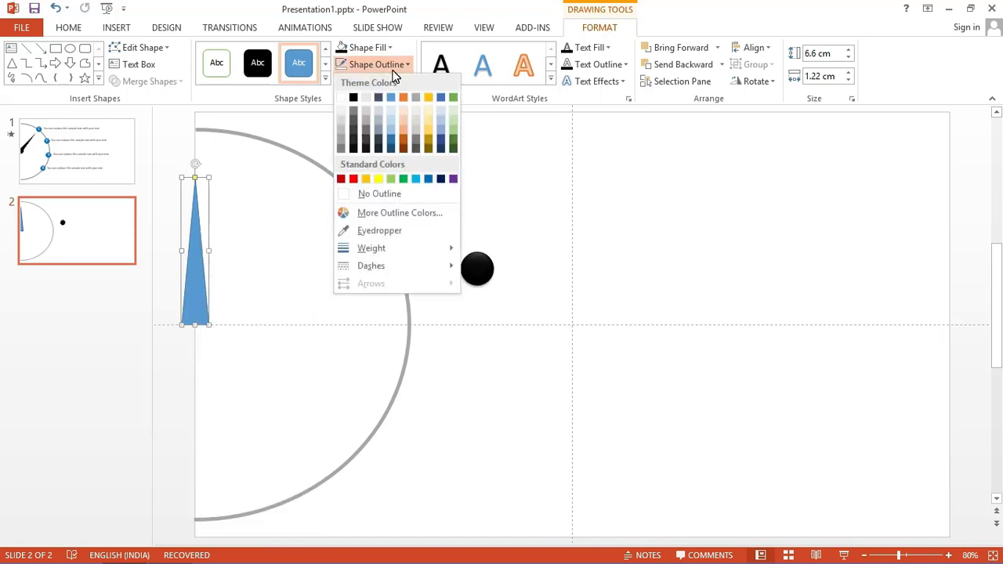
left_click(373, 192)
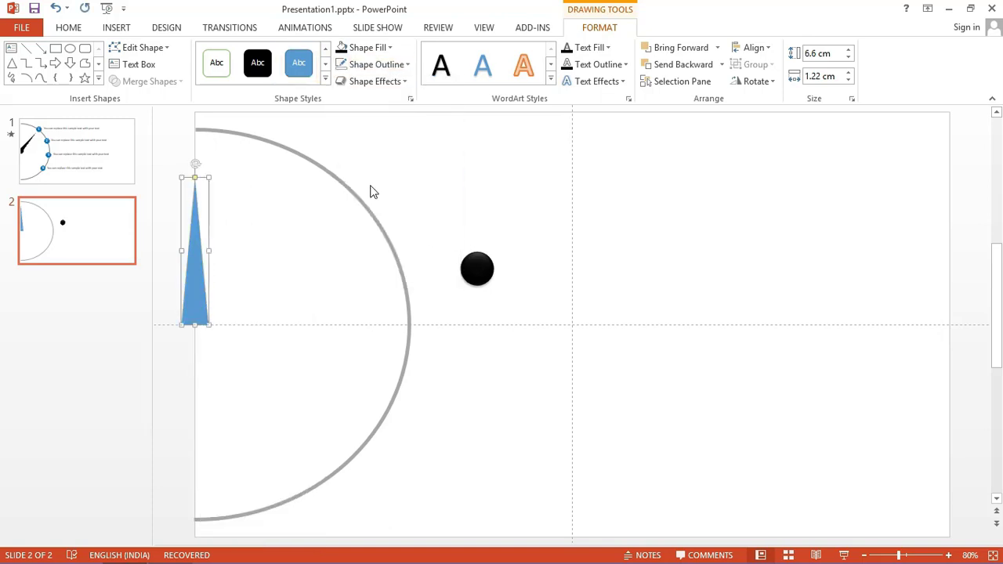
left_click(380, 48)
left_click(353, 81)
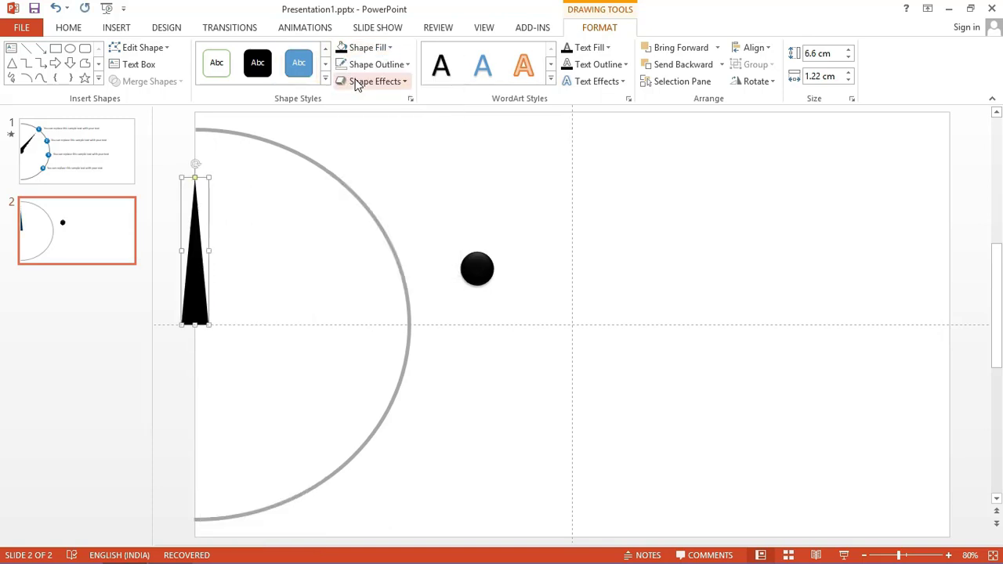
left_click(401, 82)
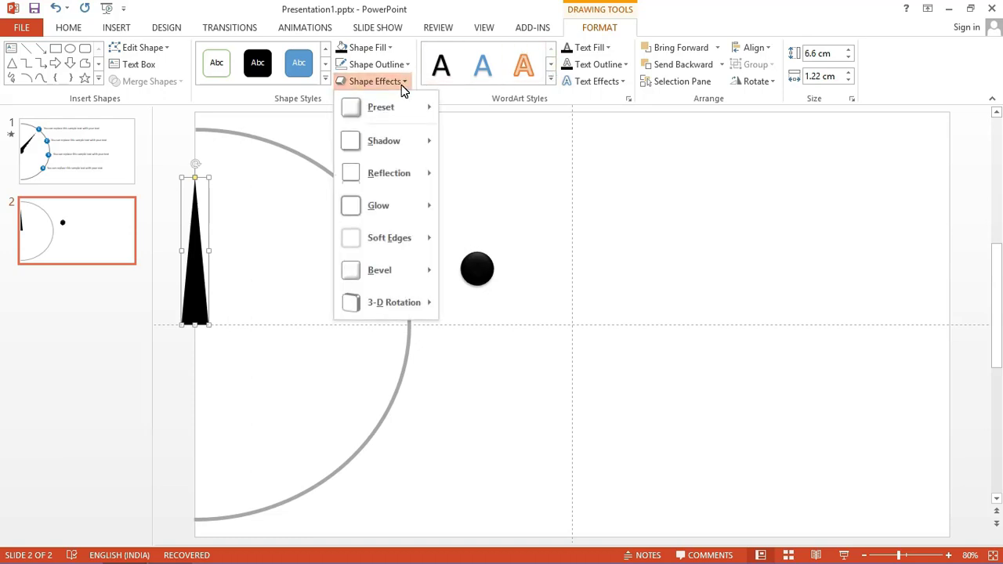
mouse_move(400, 110)
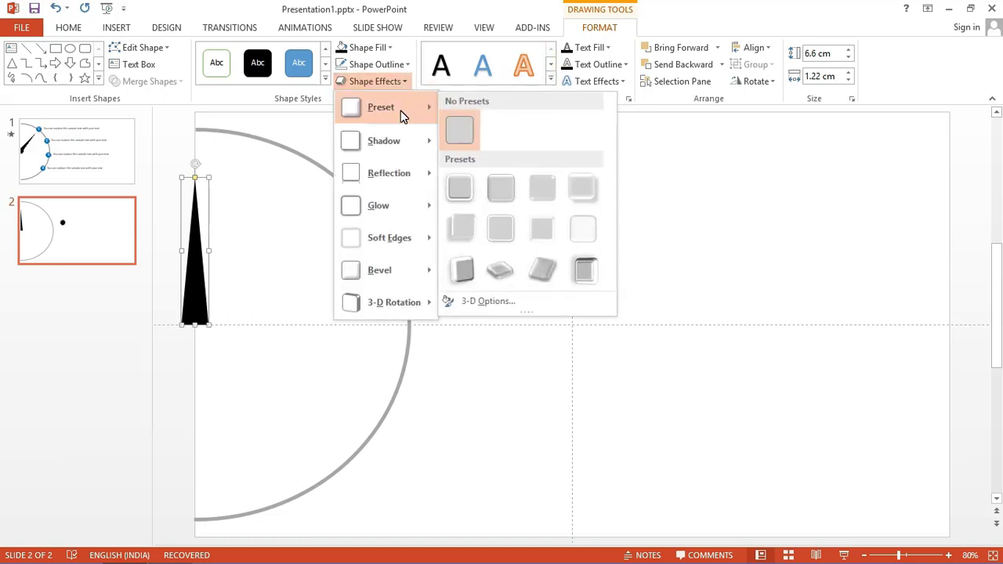
left_click(497, 192)
left_click(298, 270)
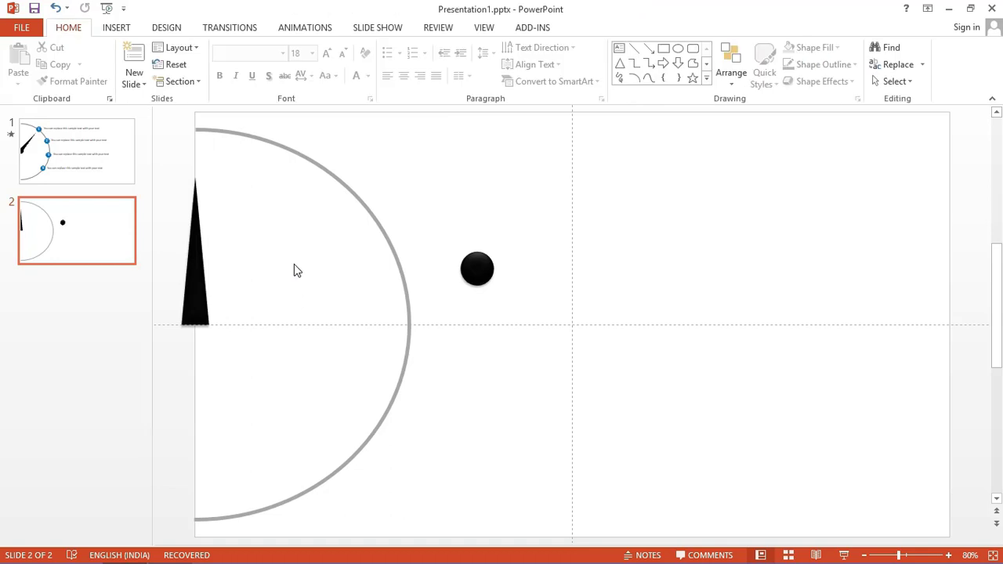
- Copy the needle triangle and paste a duplicate beside it
left_click(200, 286)
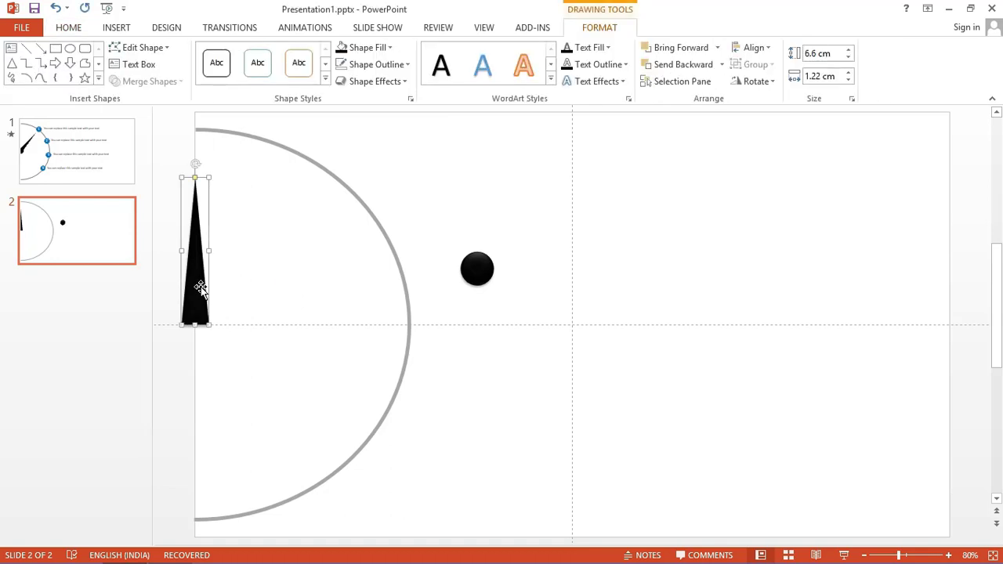
right_click(201, 287)
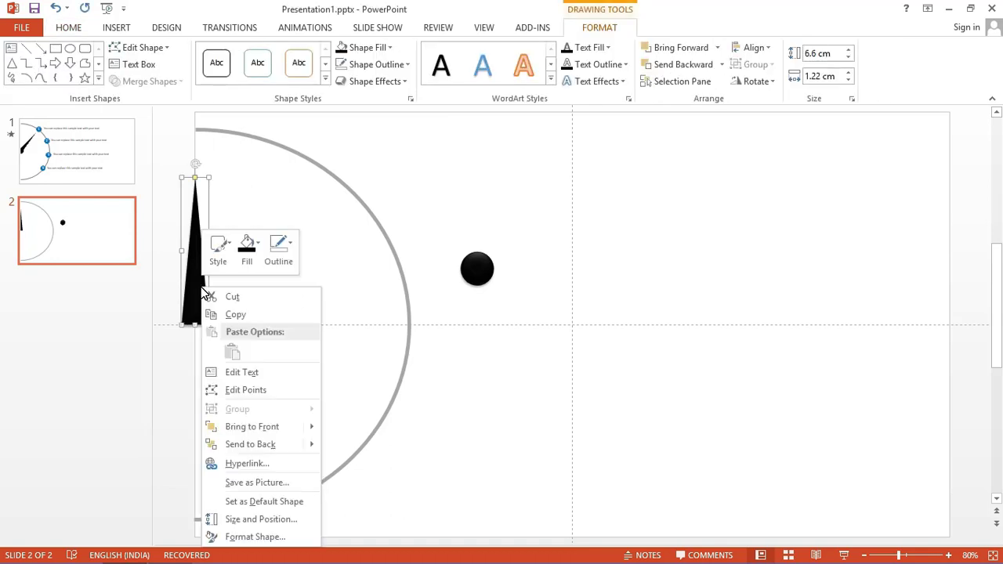
left_click(236, 315)
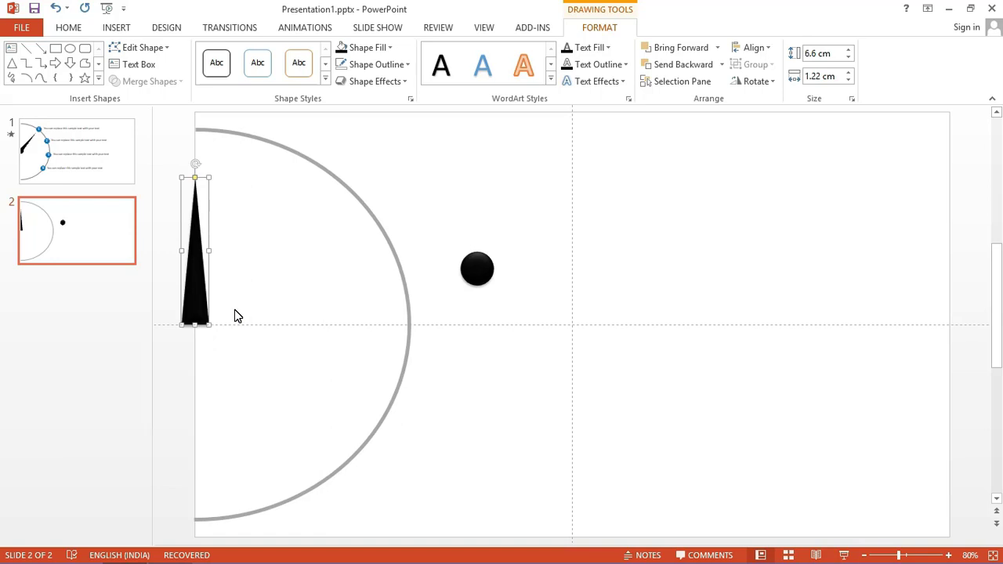
left_click(68, 32)
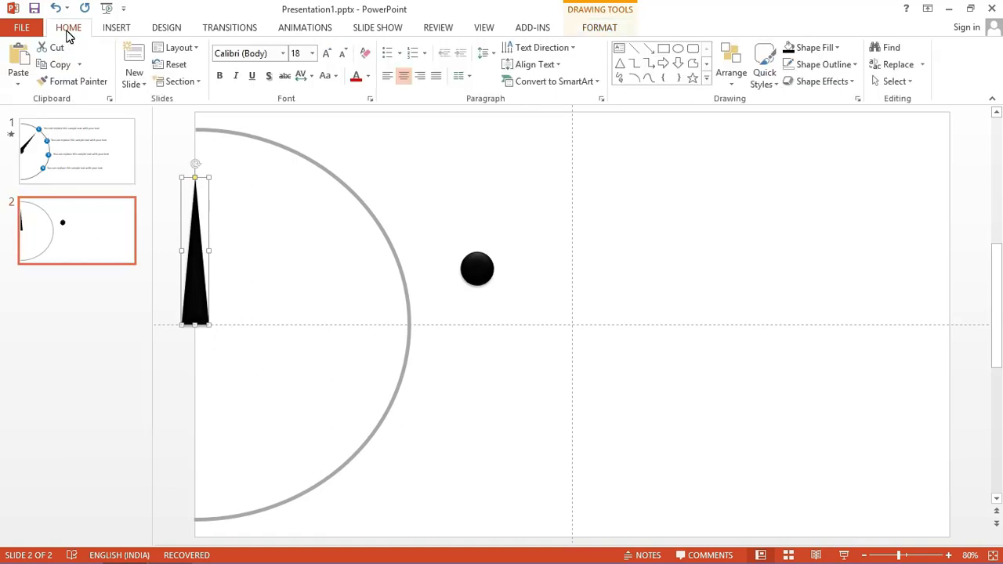
left_click(18, 58)
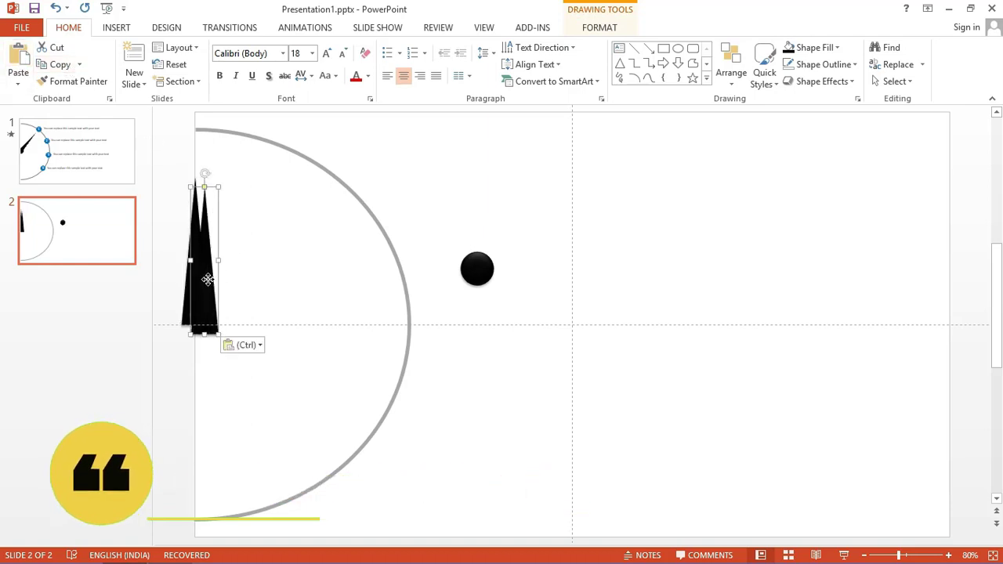
left_click_drag(206, 278, 246, 271)
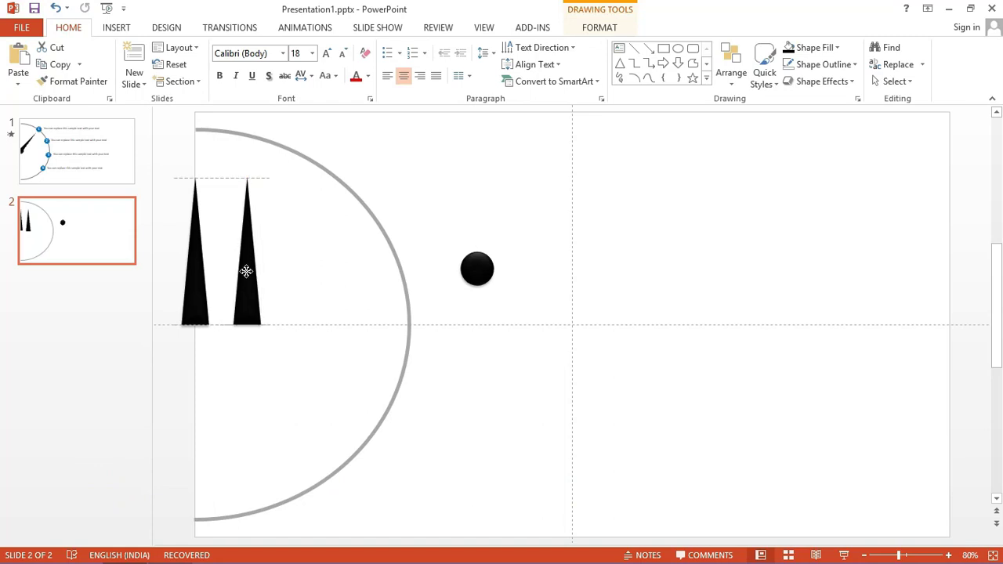
- Flip the copy vertically, place it below the original needle, and remove its fill
left_click(599, 30)
left_click(741, 83)
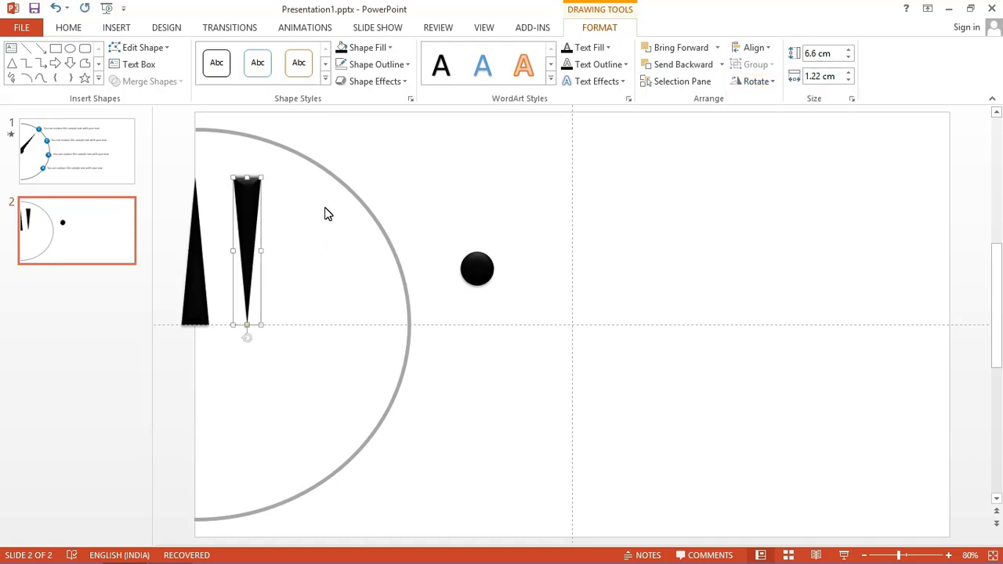
left_click(298, 226)
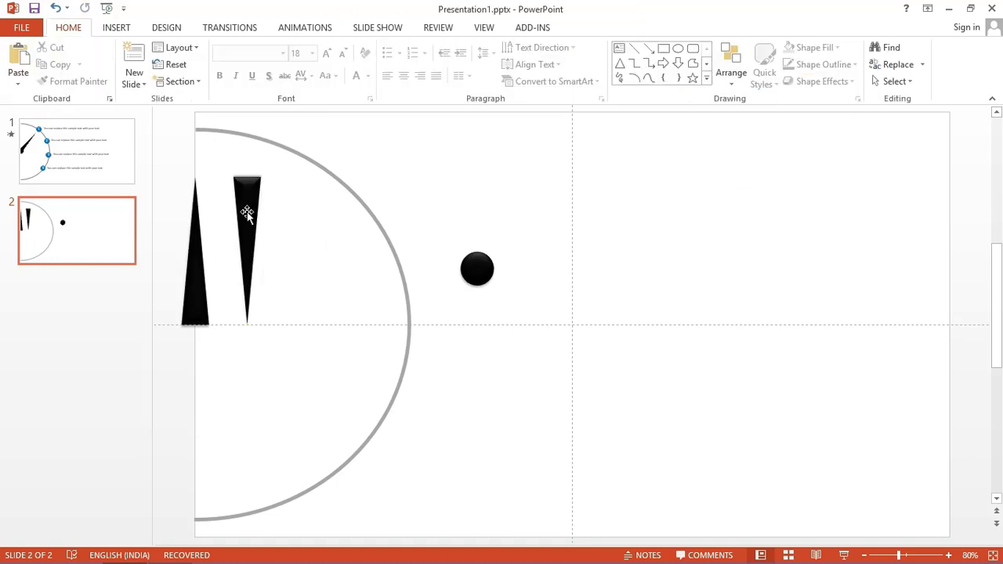
left_click_drag(239, 256, 195, 363)
left_click(231, 273)
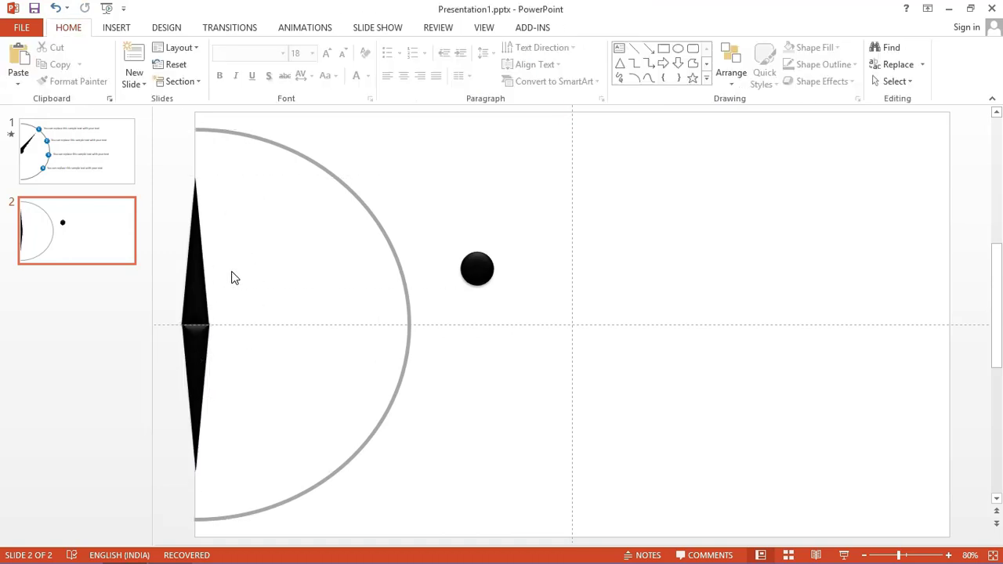
left_click(196, 352)
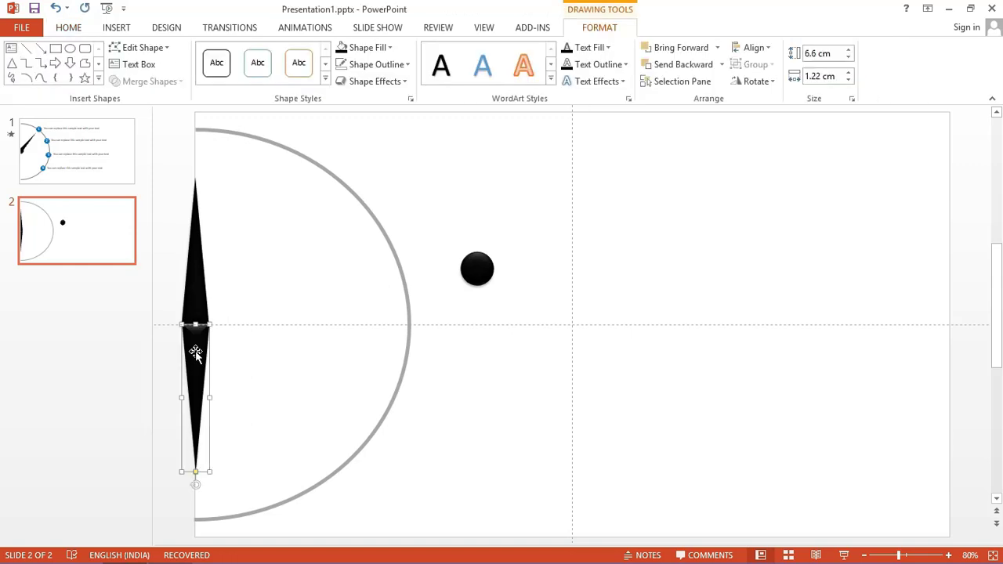
left_click(362, 47)
left_click(356, 177)
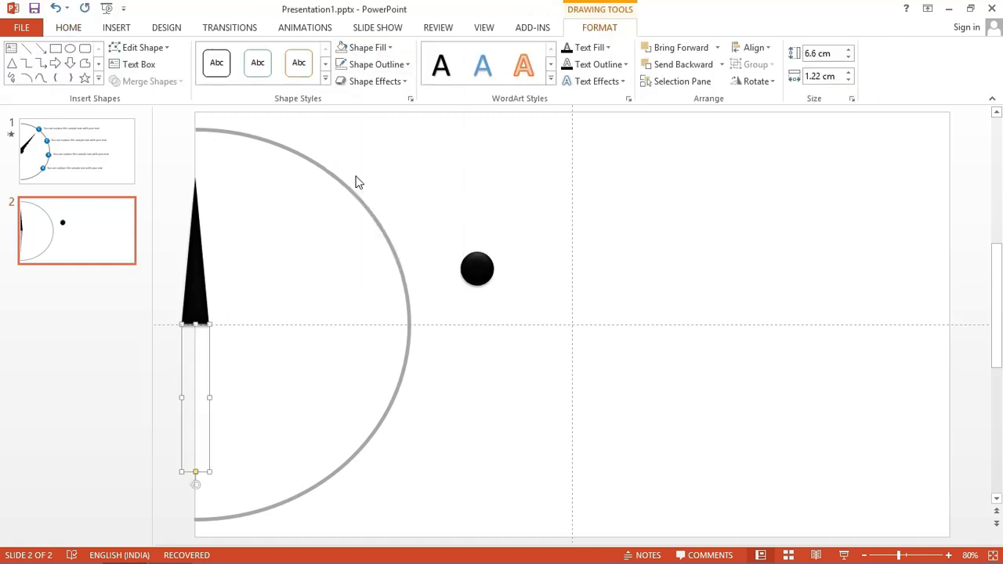
- Move the black circle to the needle's base and group it with both triangles into a 13.2 × 1.48 cm object
left_click(272, 263)
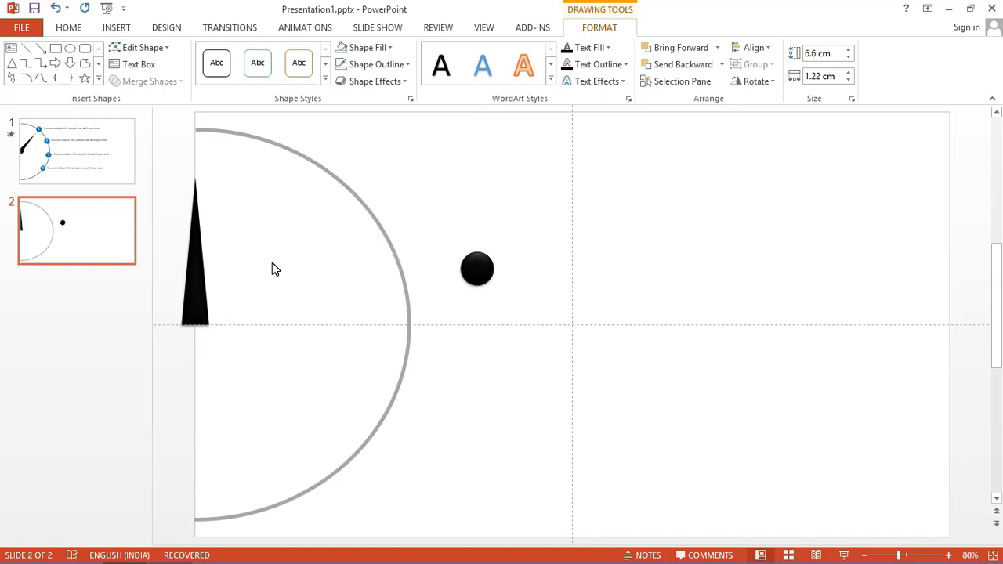
left_click(487, 276)
mouse_move(476, 270)
left_mouse_down()
mouse_move(183, 336)
mouse_move(195, 334)
left_mouse_up()
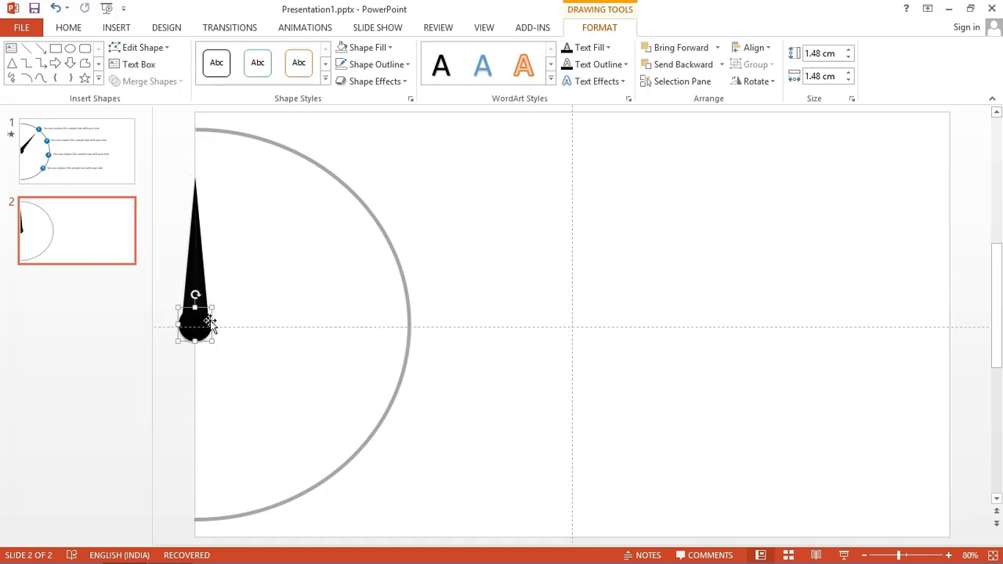
left_click(193, 374, "shift")
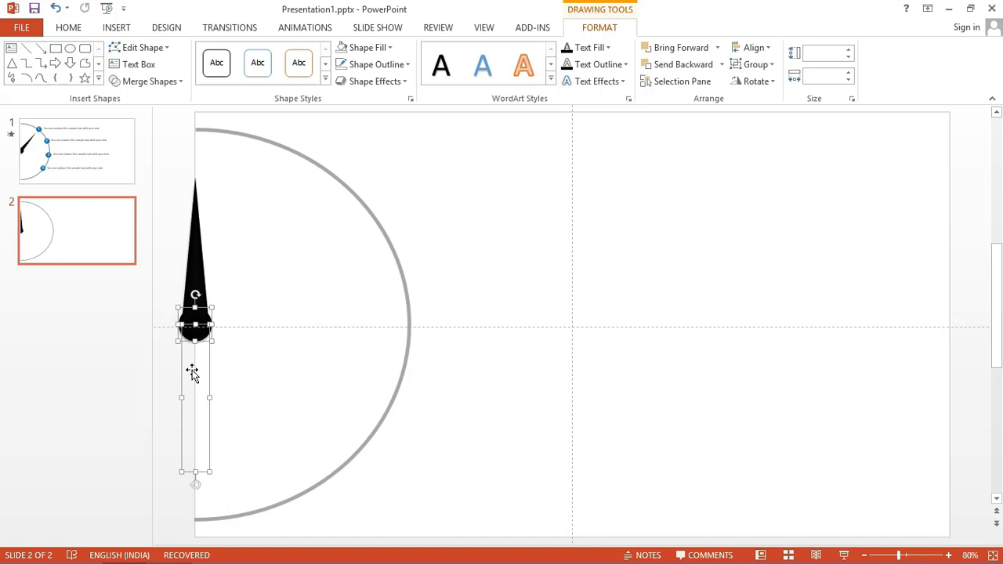
right_click(199, 250)
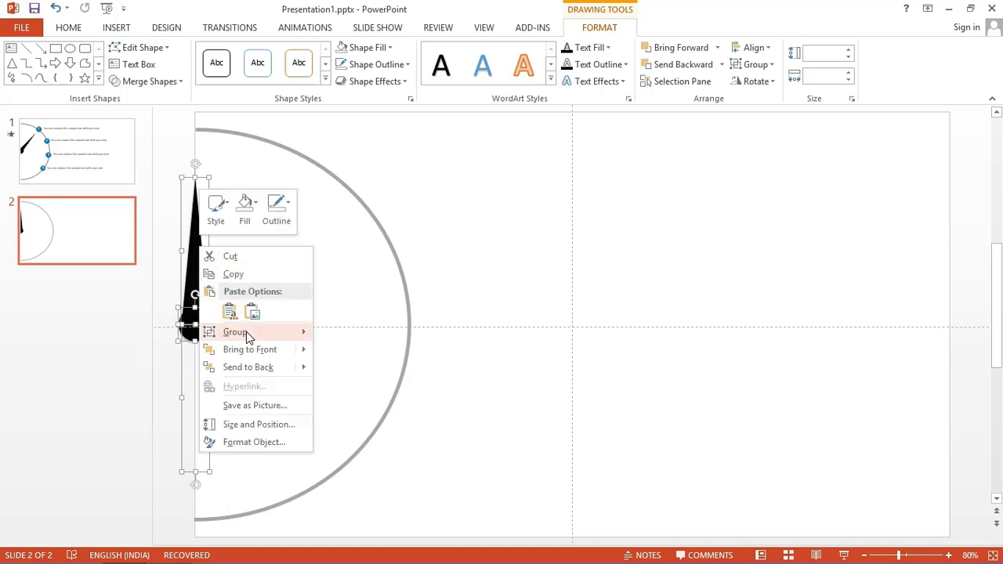
mouse_move(246, 331)
left_click(346, 335)
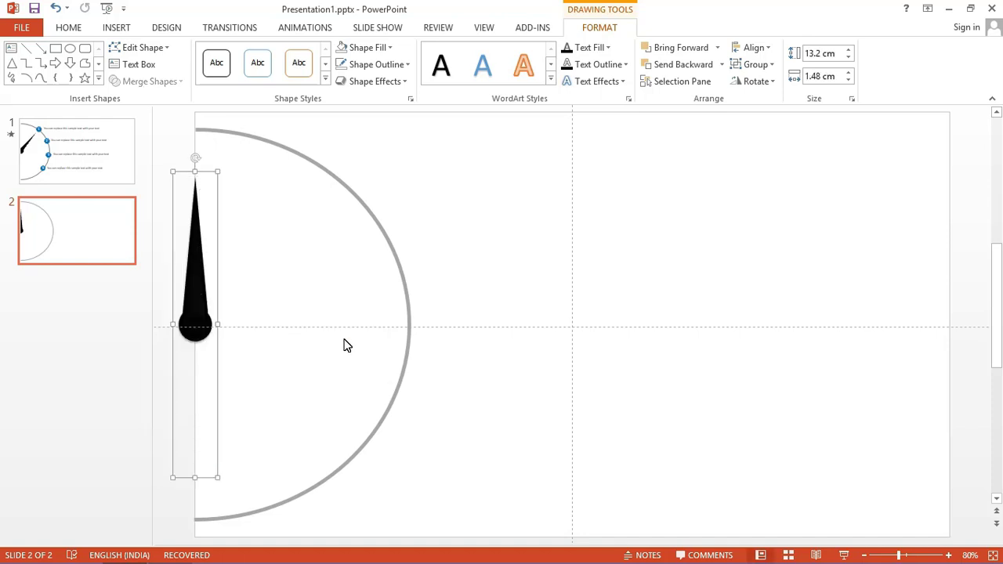
left_click(441, 268)
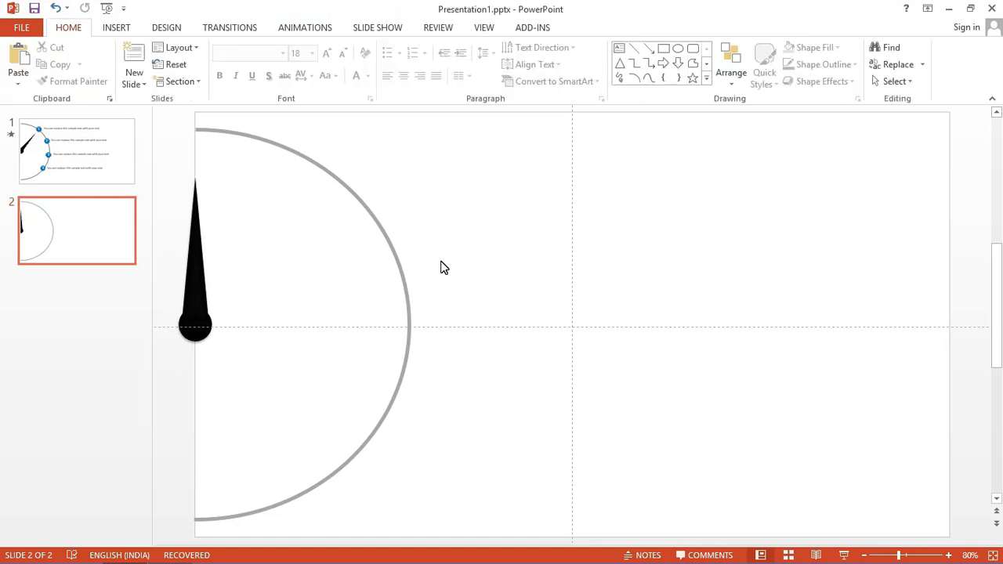
- Set the grouped needle's rotation to 40° in the Size and Position pane
left_click(198, 276)
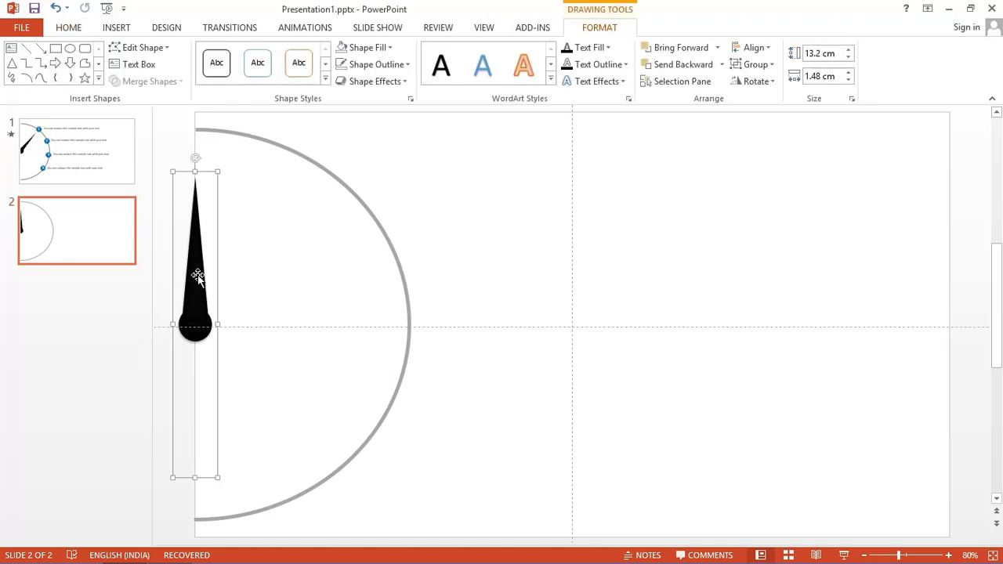
left_click(852, 100)
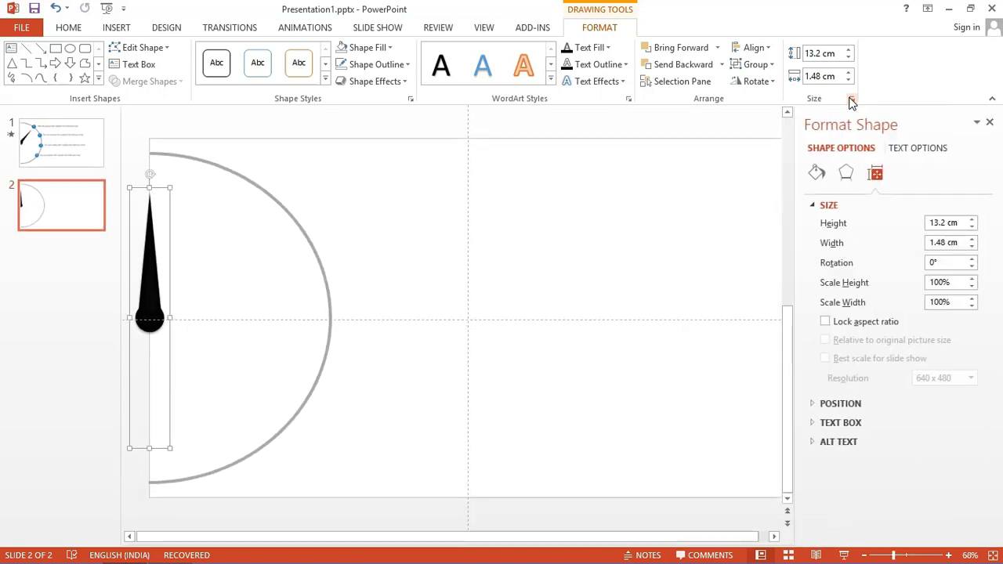
double_click(933, 264)
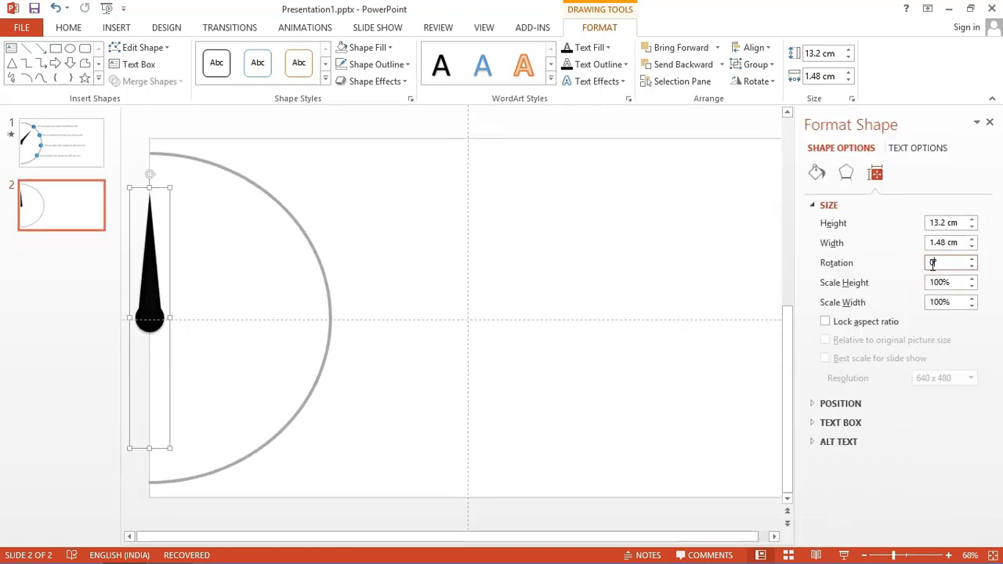
key("BackSpace")
key("Return")
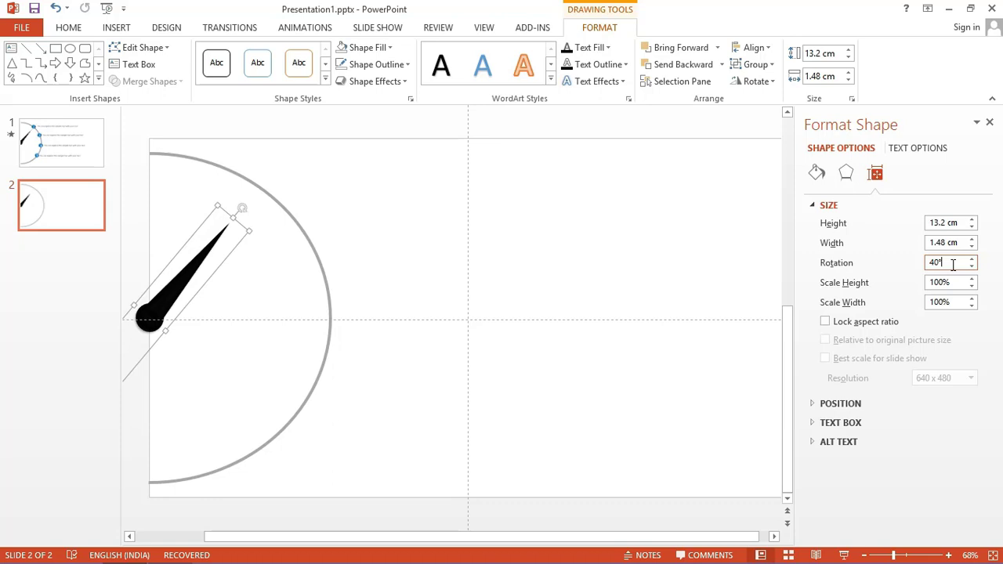
- Draw a small circle on the arc's upper rim
left_click(124, 29)
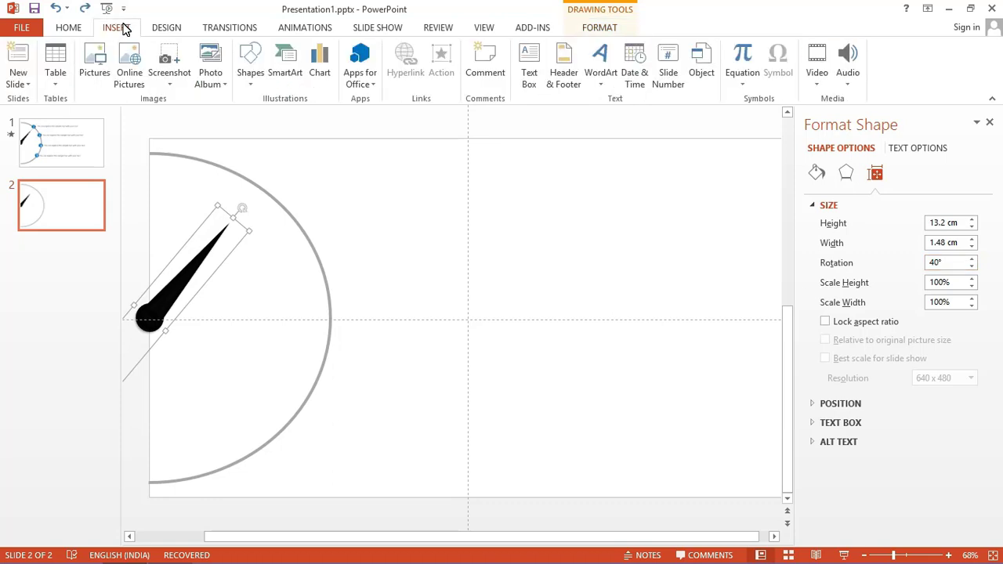
left_click(251, 69)
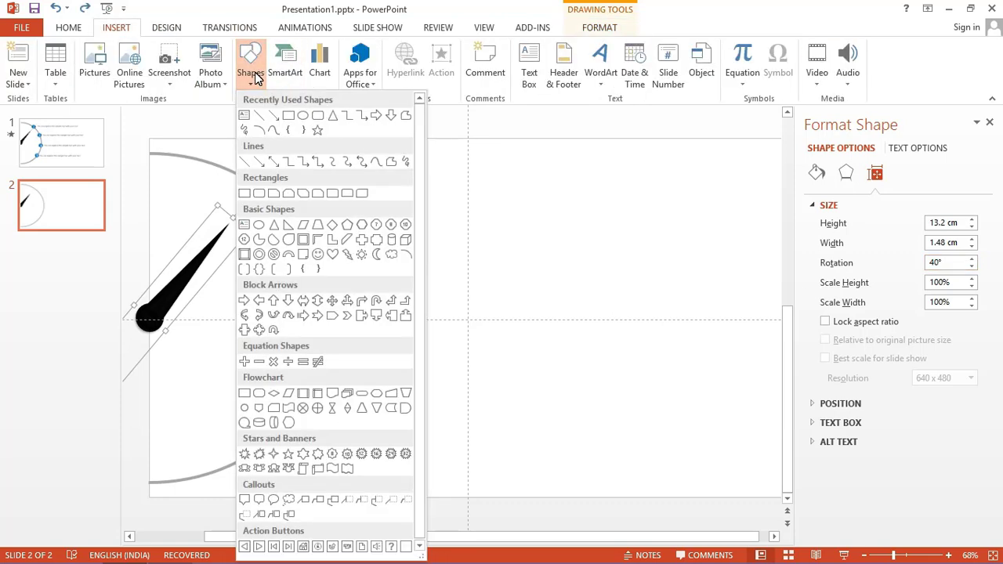
left_click(304, 116)
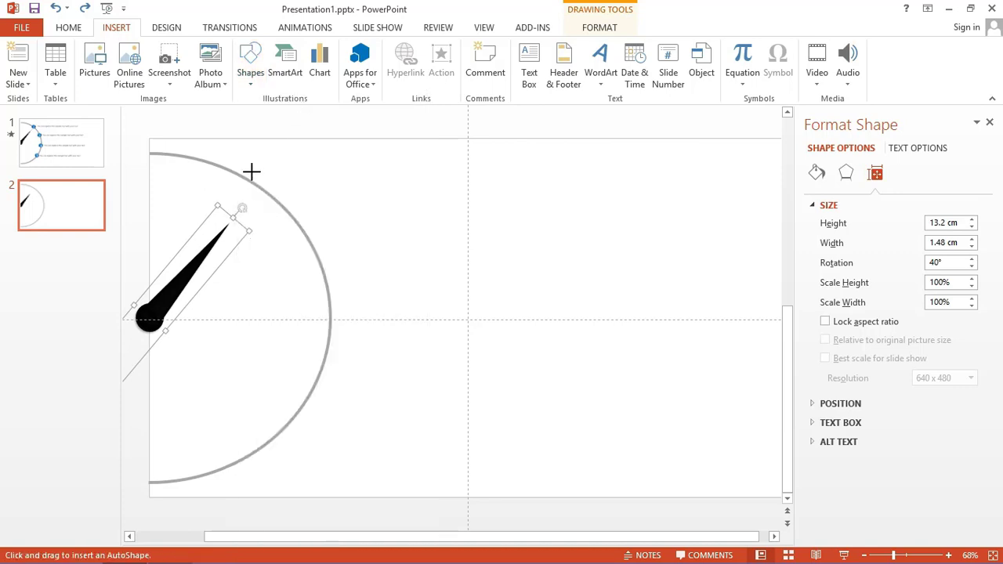
mouse_move(249, 170)
left_mouse_down()
mouse_move(283, 205)
mouse_move(264, 192)
left_mouse_up()
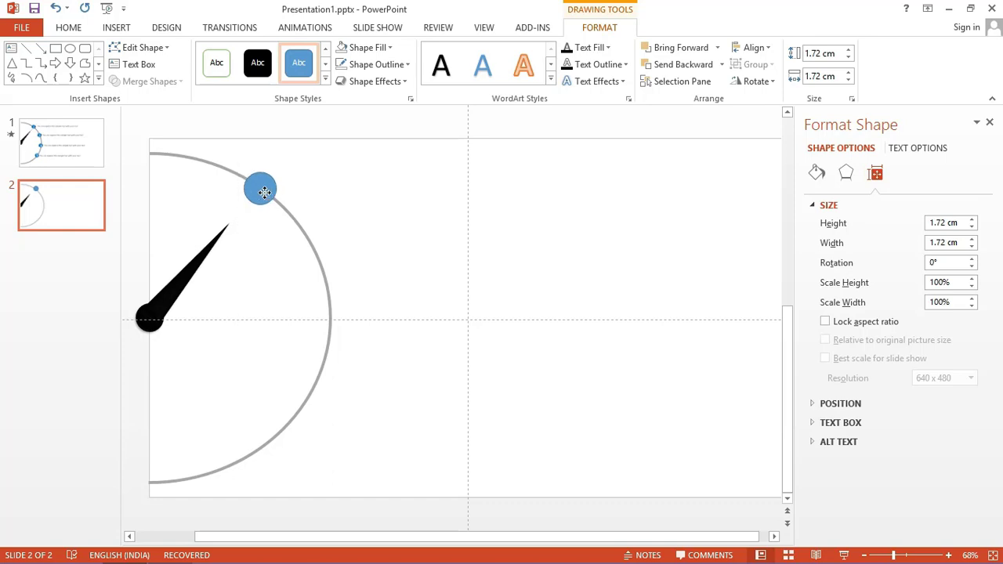
left_click_drag(264, 192, 265, 195)
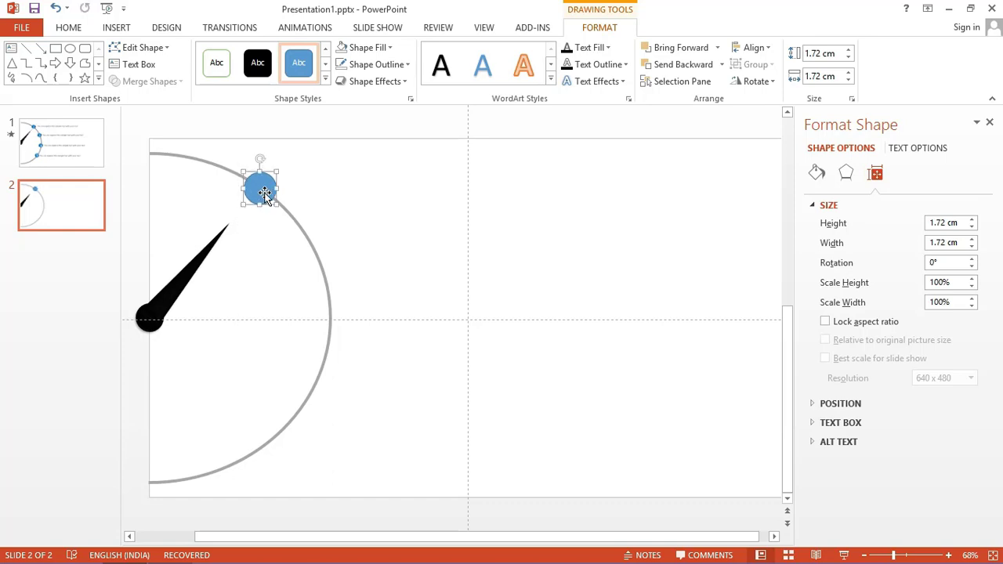
- Give the circle no outline, a darker blue fill and a preset bevel effect
left_click(391, 66)
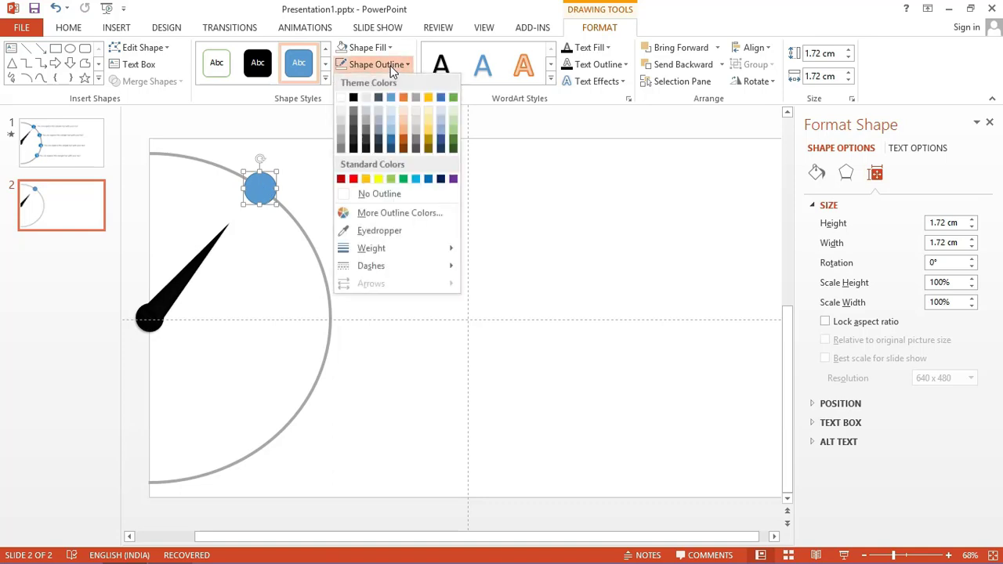
left_click(370, 195)
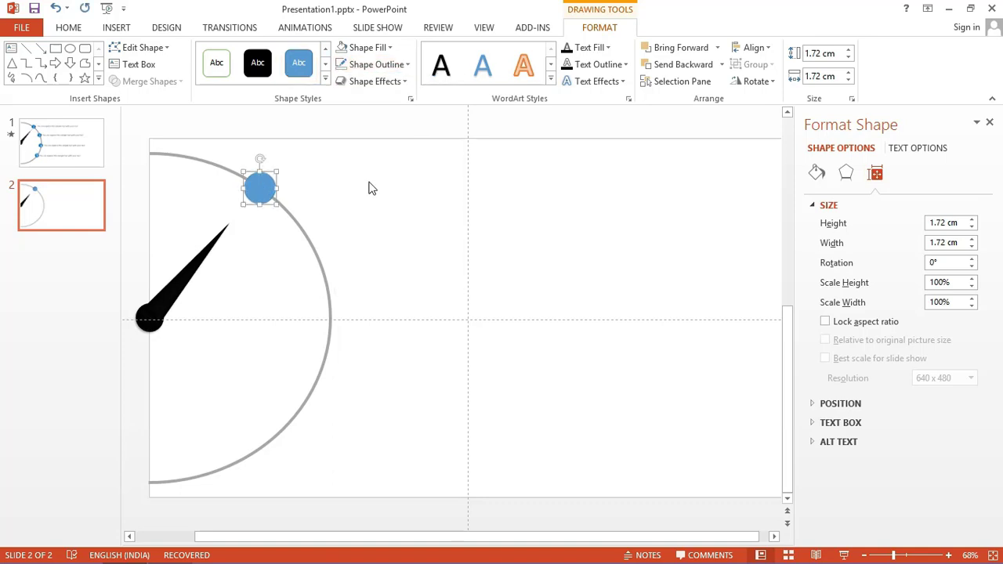
left_click(382, 49)
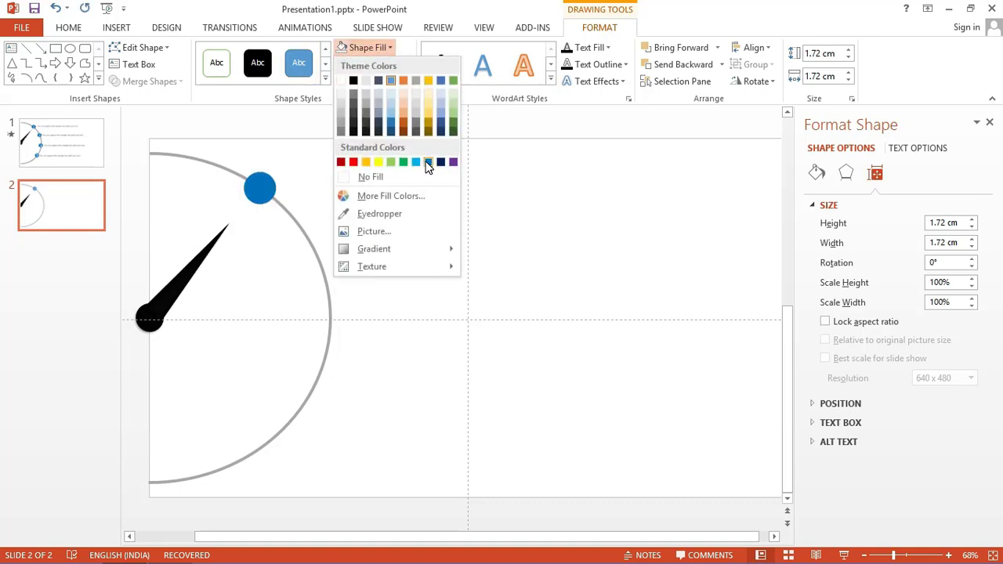
left_click(427, 160)
left_click(382, 81)
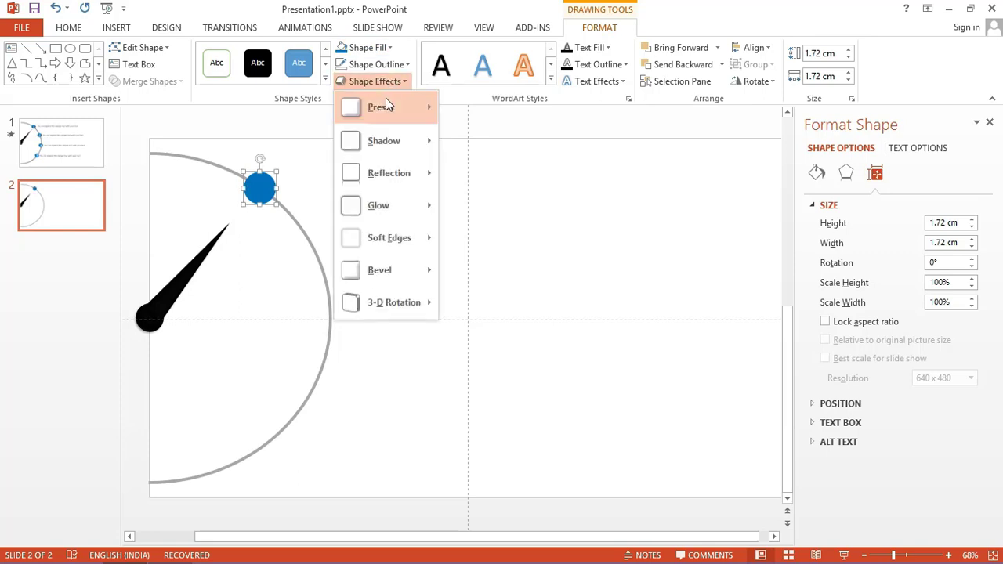
mouse_move(415, 117)
left_click(495, 188)
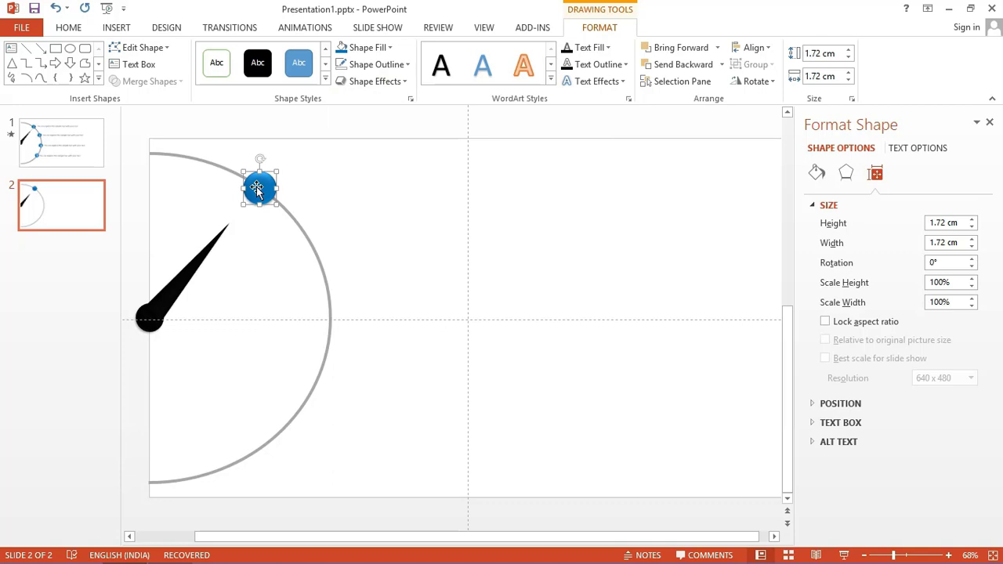
- Enter 1 in the badge and format it bold Arial Black at 32 pt
type("1")
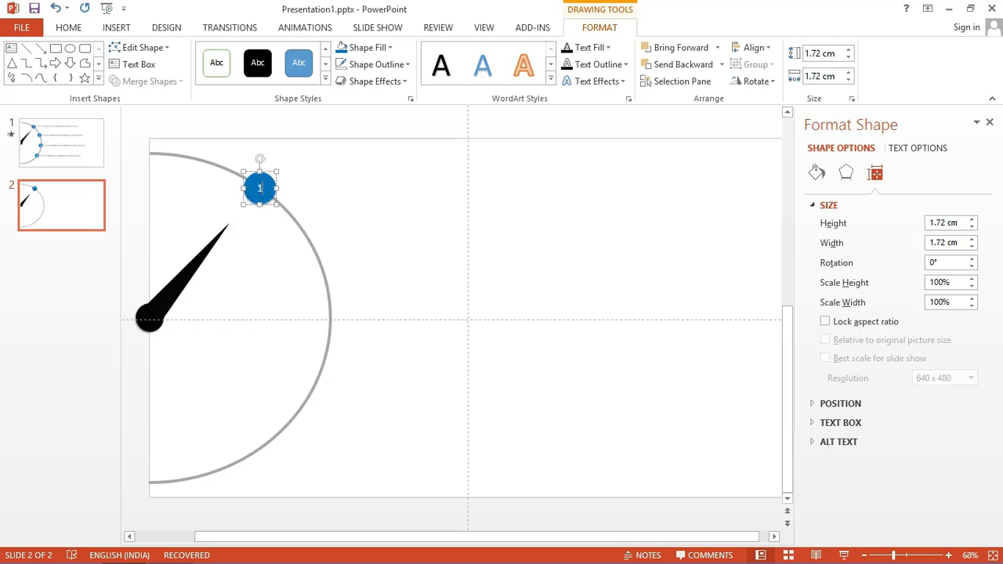
key("ctrl+a")
left_click(73, 30)
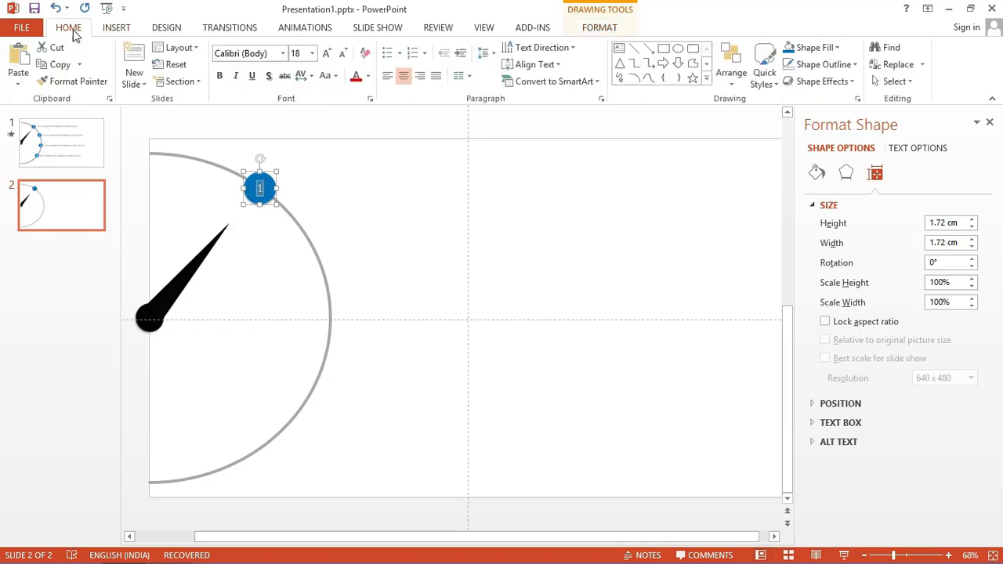
left_click(327, 54)
left_click(327, 53)
left_click(327, 53)
left_click(327, 53)
left_click(327, 54)
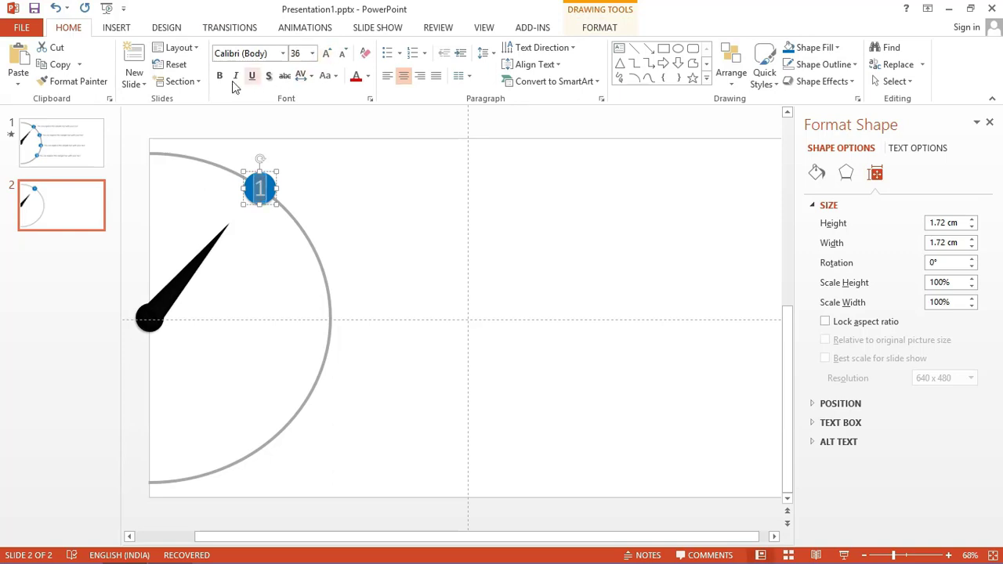
left_click(220, 77)
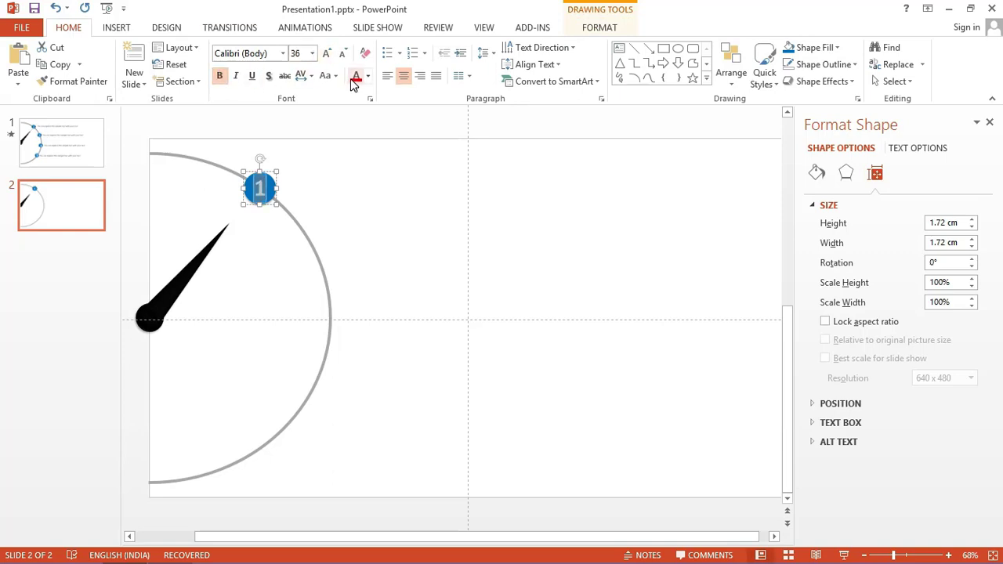
left_click(343, 54)
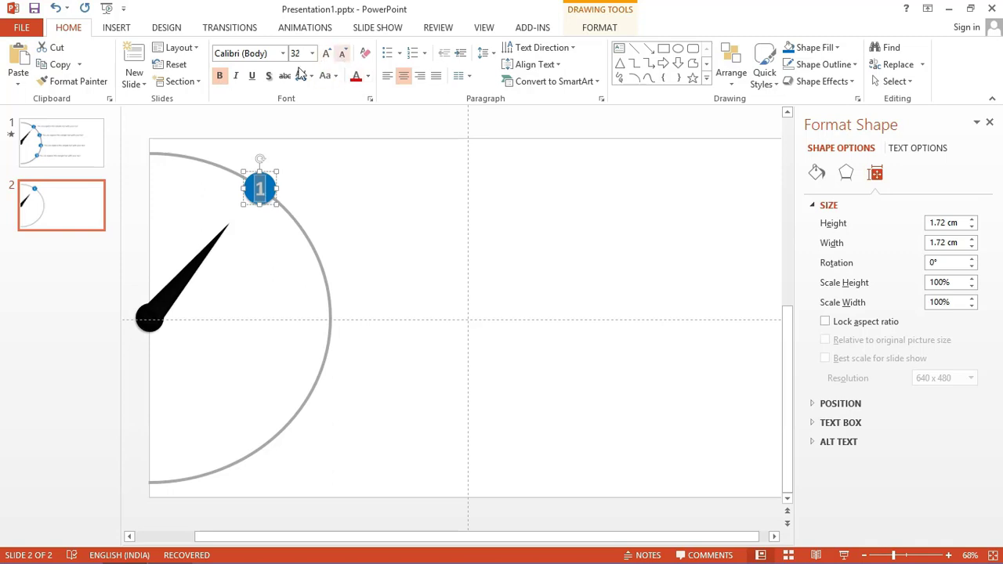
left_click(283, 53)
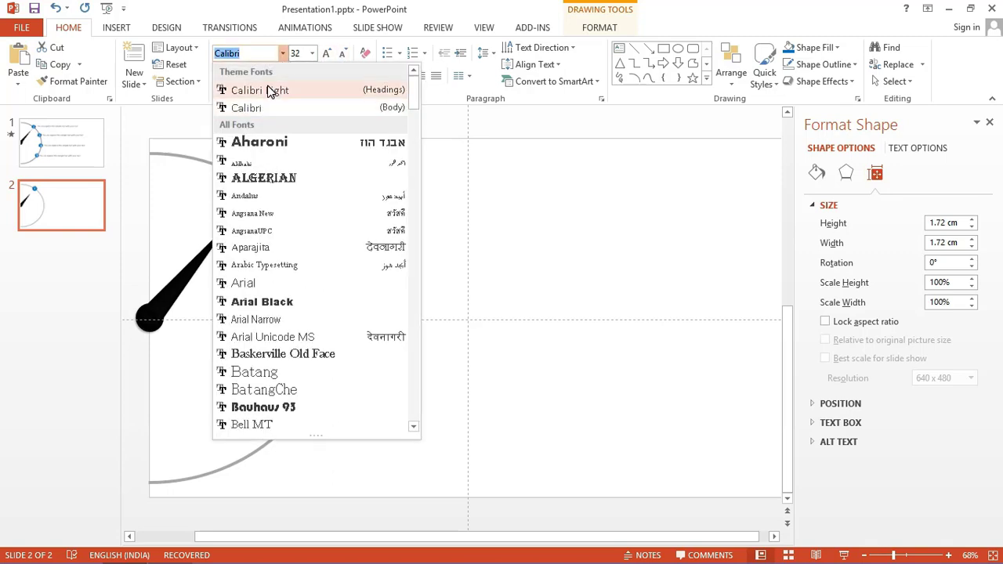
left_click(252, 303)
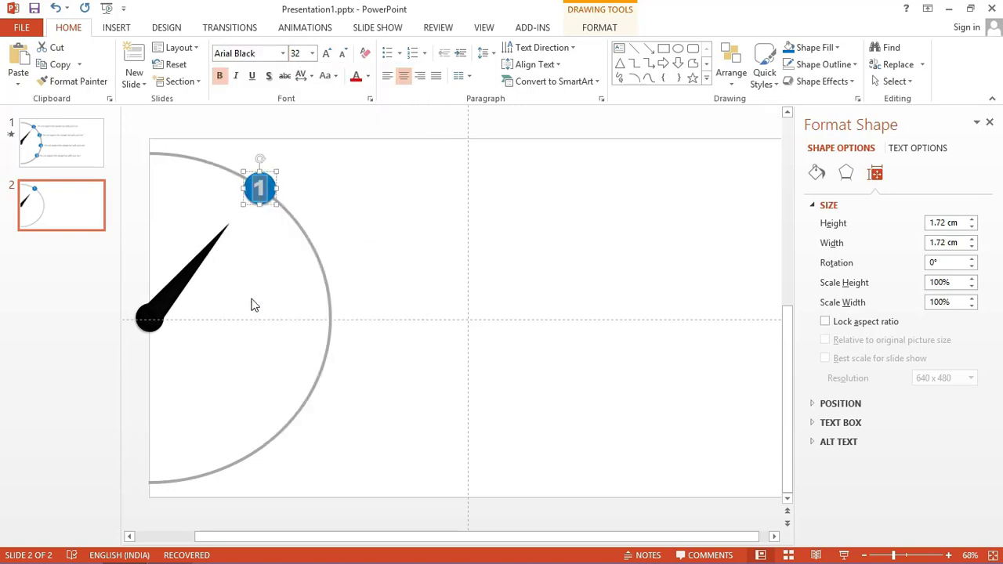
left_click(310, 216)
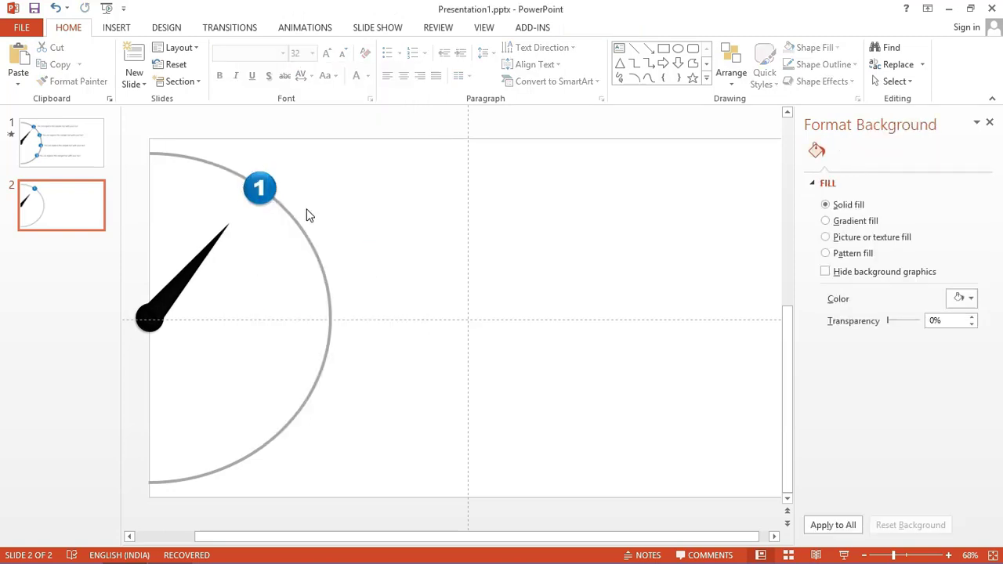
- Set the black needle's rotation from 40° to 70° in Format Shape's size settings
left_click(199, 257)
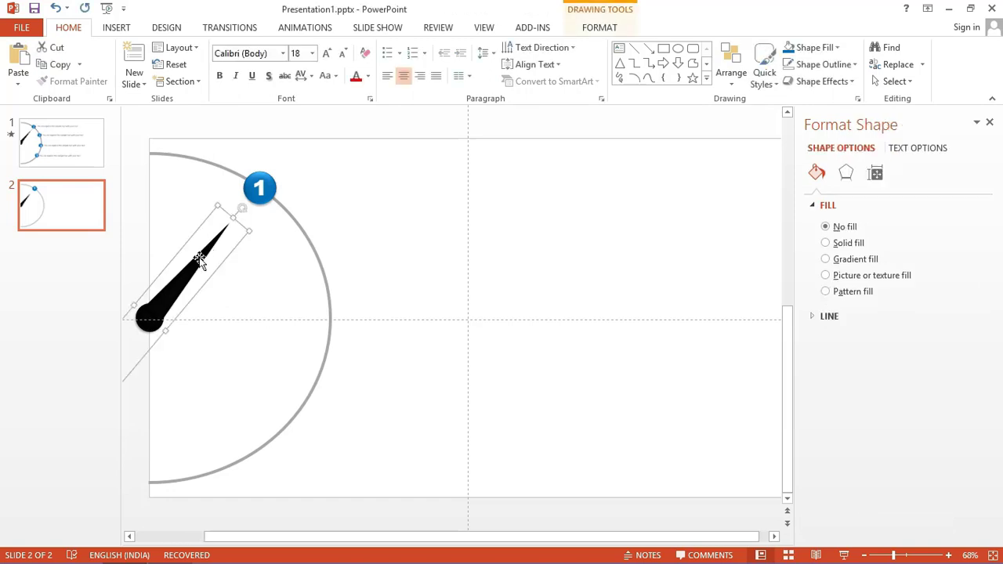
left_click(876, 174)
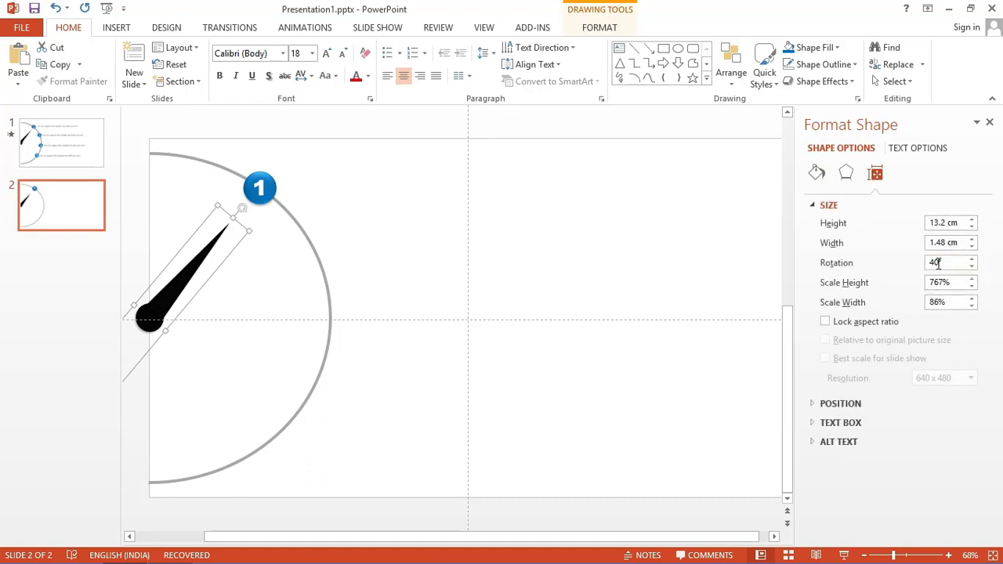
left_click(935, 262)
key("BackSpace")
key("BackSpace")
key("Return")
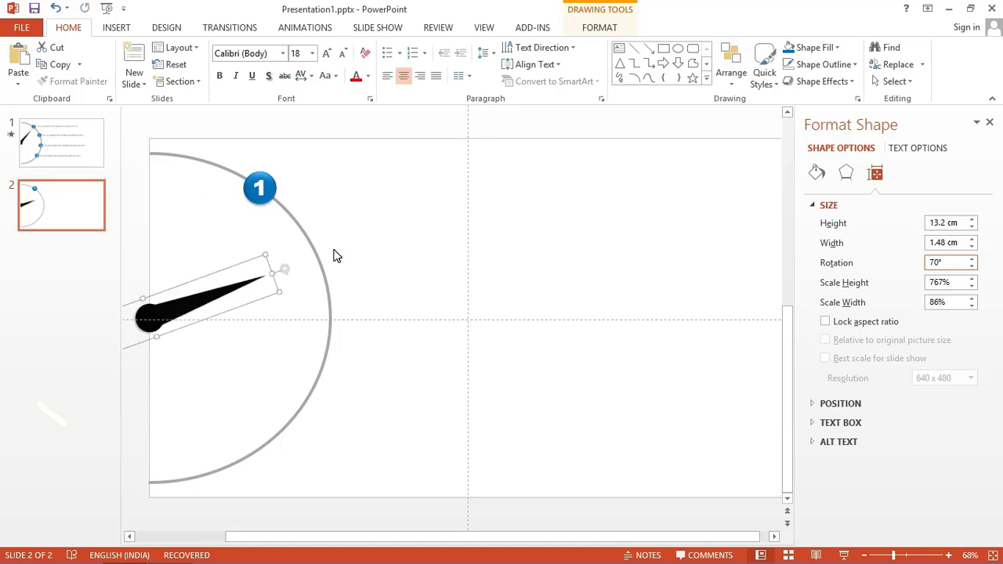
- Duplicate badge 1 and drag the copy further down onto the arc
left_click(268, 195)
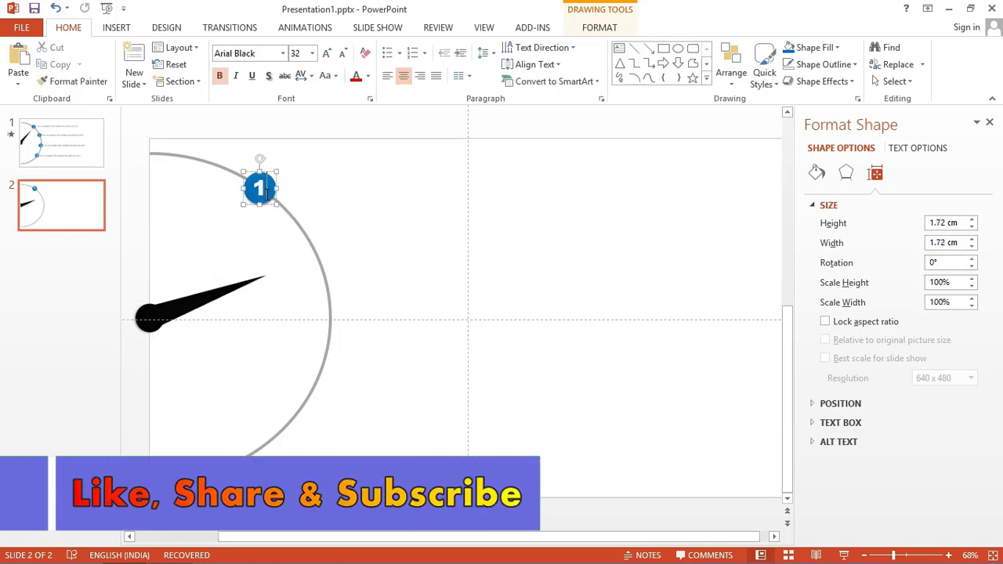
left_click(280, 189)
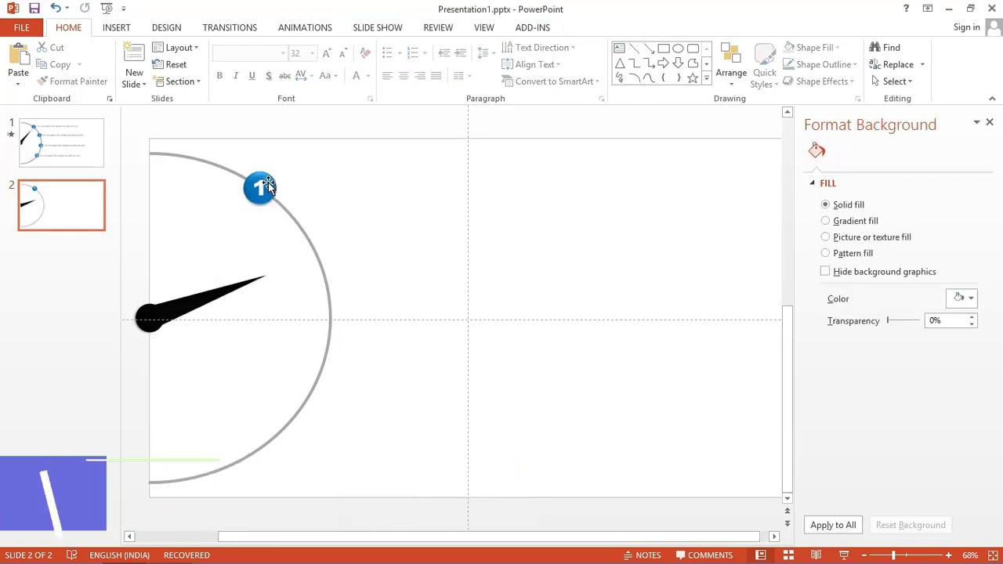
left_click(269, 183)
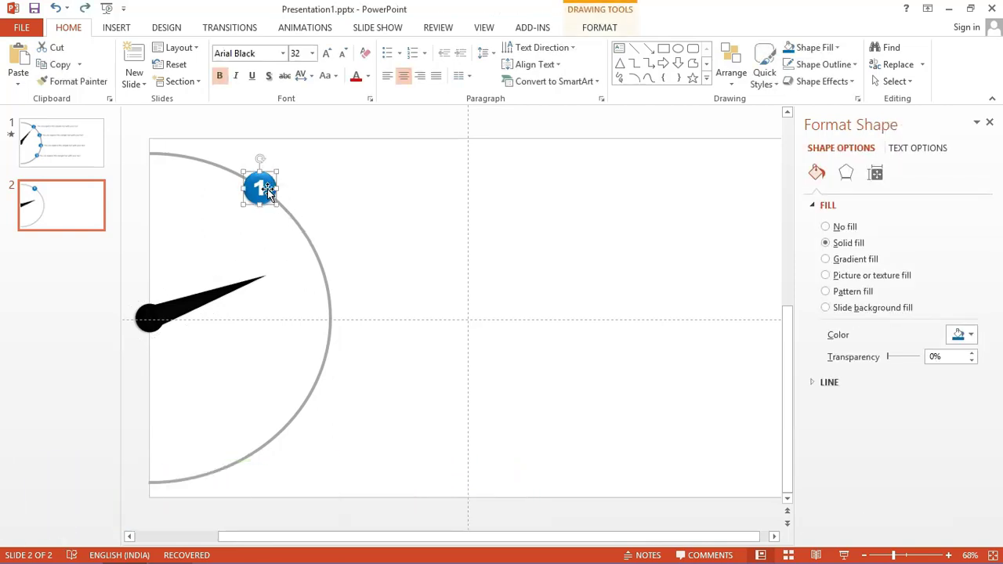
left_click(40, 64)
left_click(18, 57)
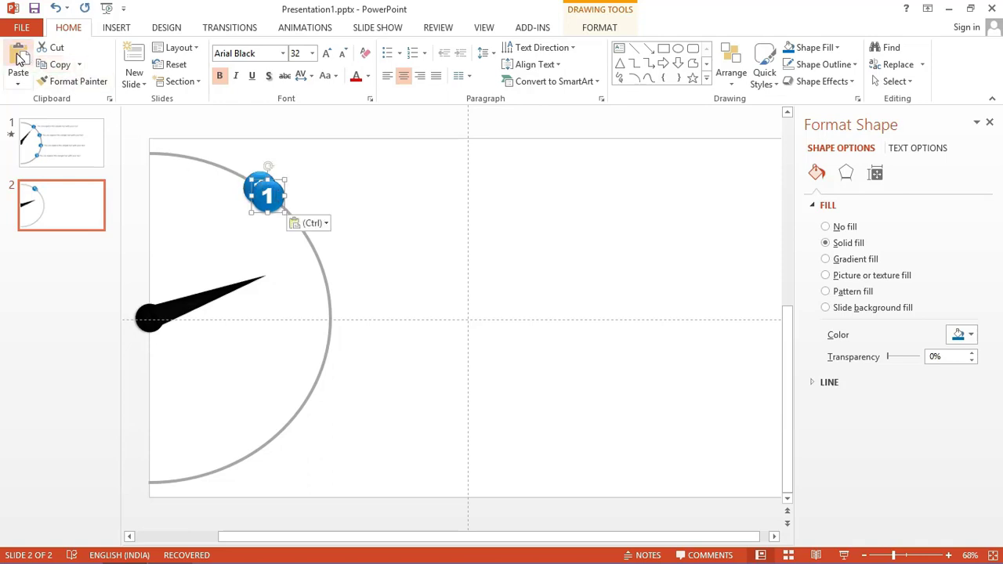
left_click_drag(276, 196, 324, 251)
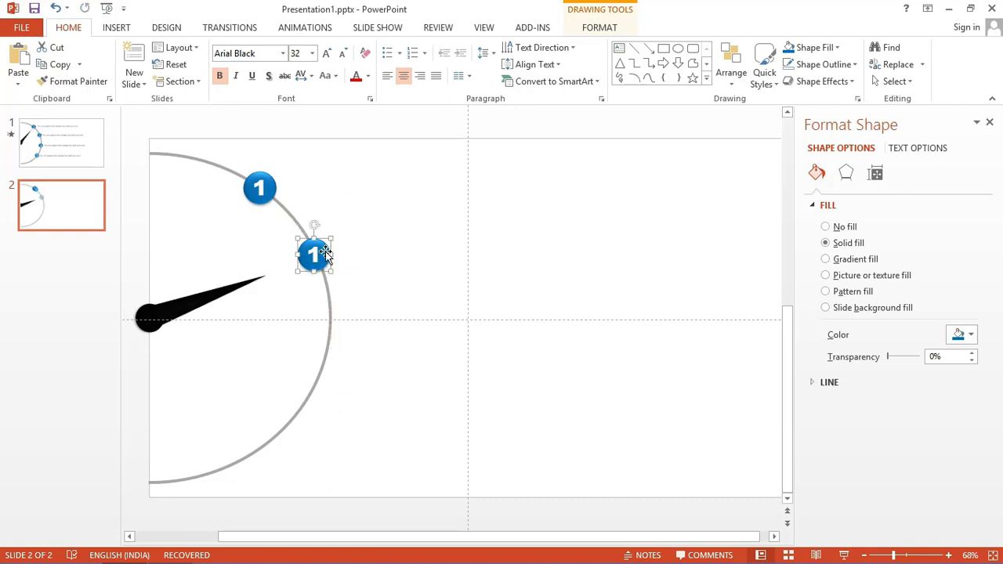
- Change the copied badge's number from 1 to 2
left_click(315, 254)
key("BackSpace")
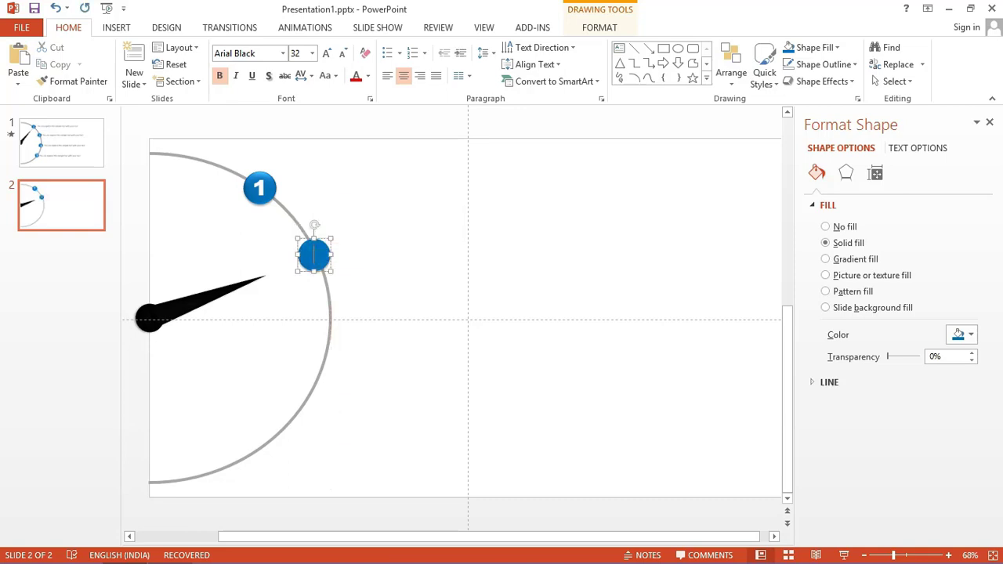
type("2")
left_click(367, 264)
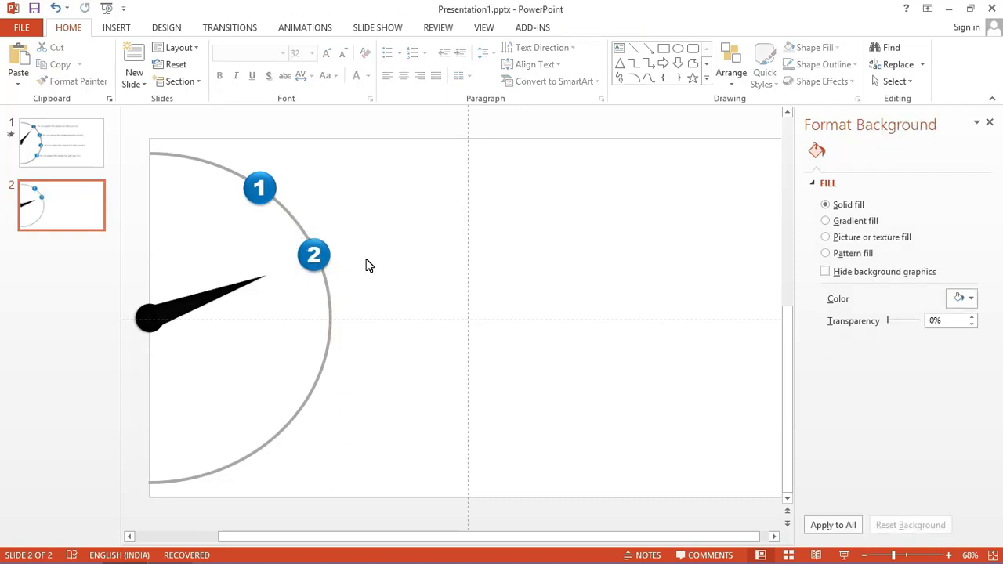
- Rotate the needle to 100°
left_click(239, 290)
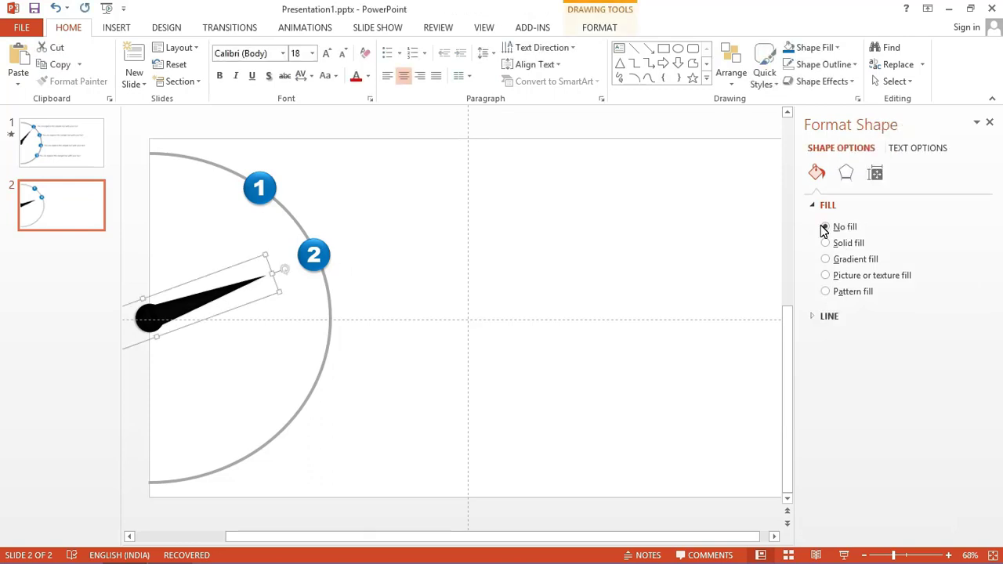
left_click(876, 177)
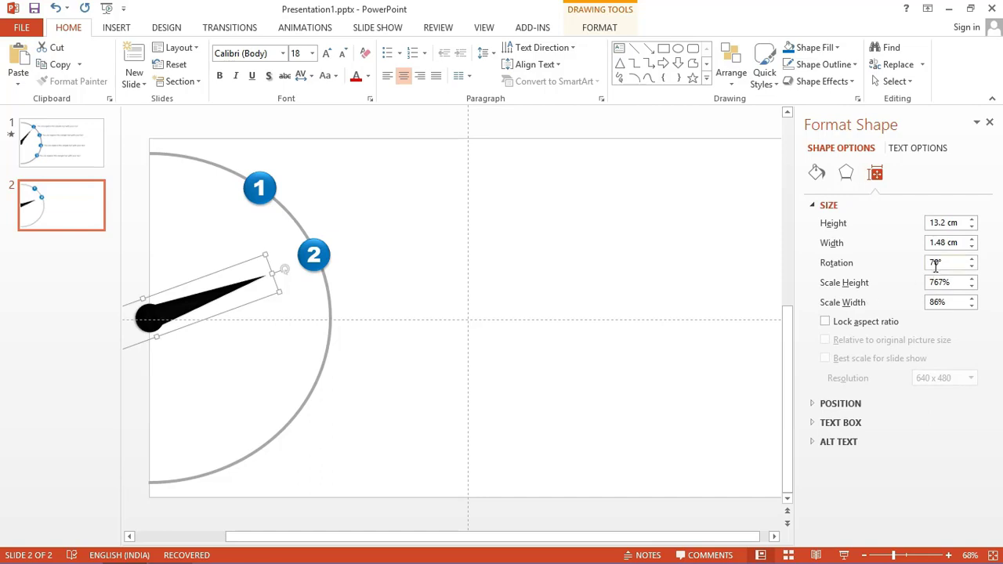
left_click(936, 263)
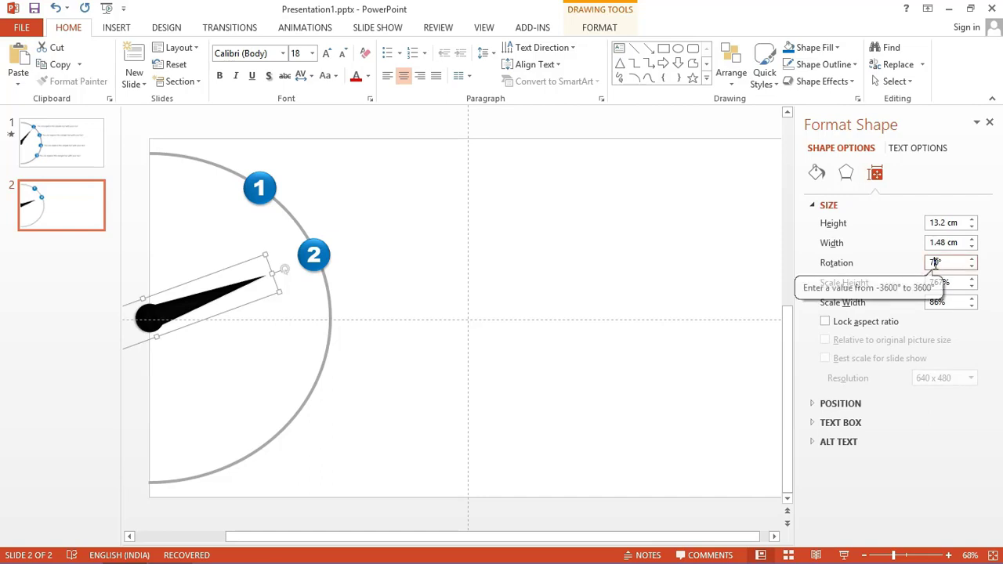
key("BackSpace")
type("10")
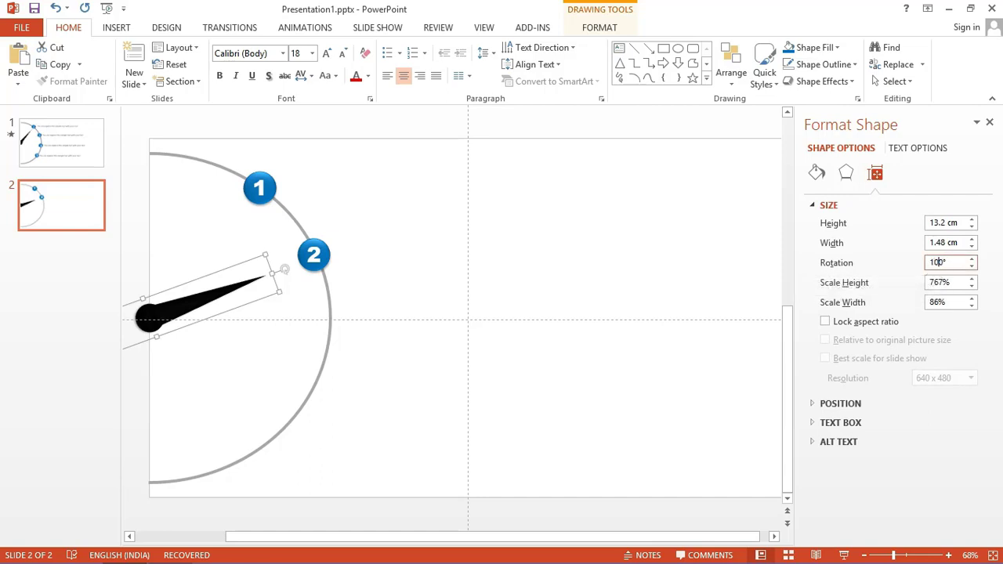
key("Return")
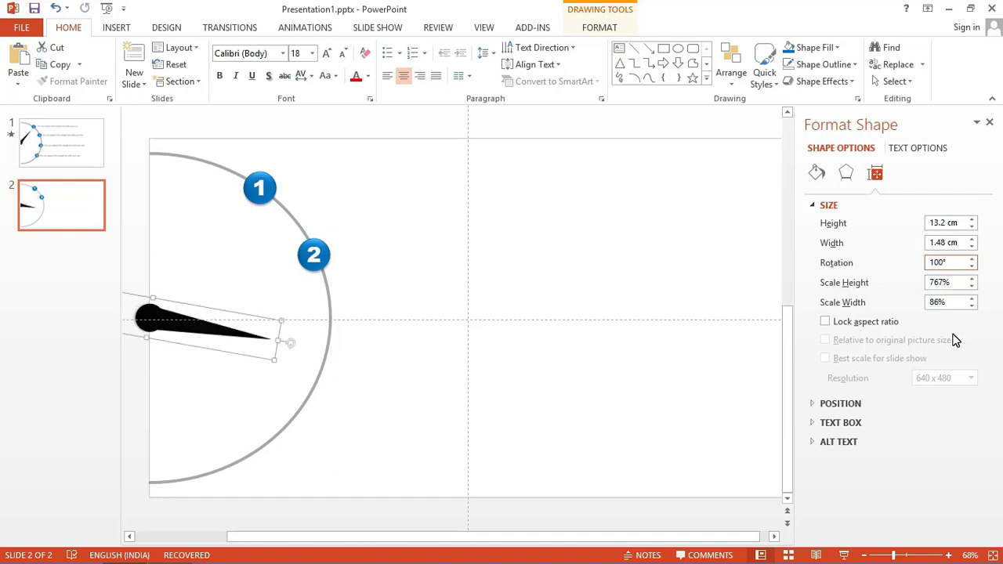
- Duplicate circle 2 and move the copy down the arc
left_click(318, 255)
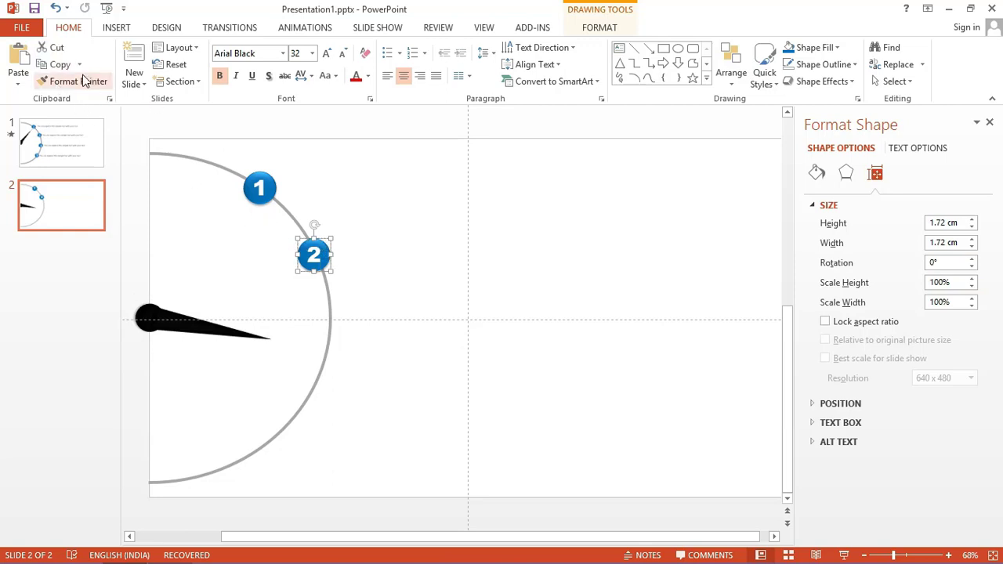
left_click(60, 64)
left_click(19, 57)
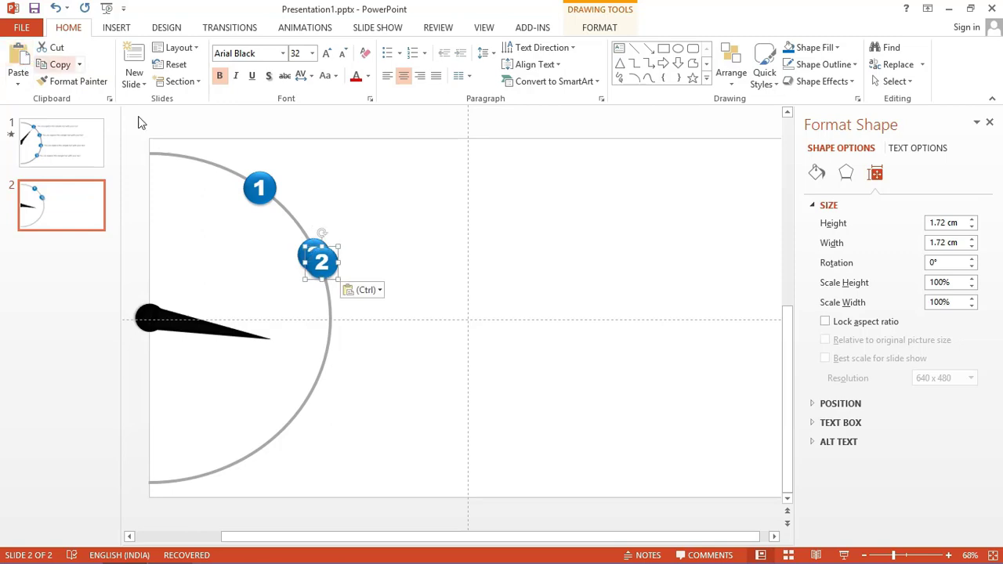
mouse_move(331, 265)
left_mouse_down()
mouse_move(339, 359)
mouse_move(335, 351)
left_mouse_up()
key("Escape")
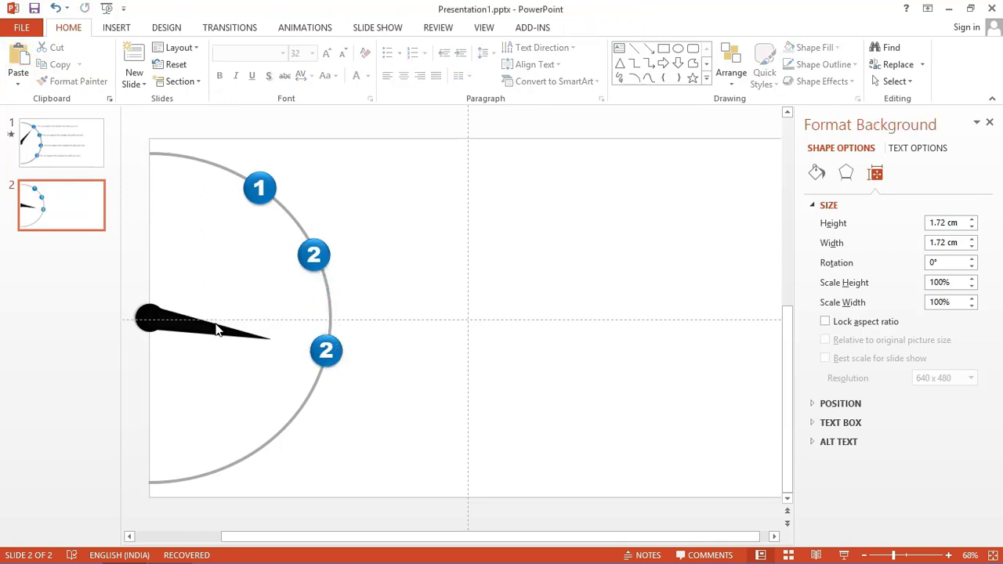
- Turn the needle to 130°
left_click(221, 332)
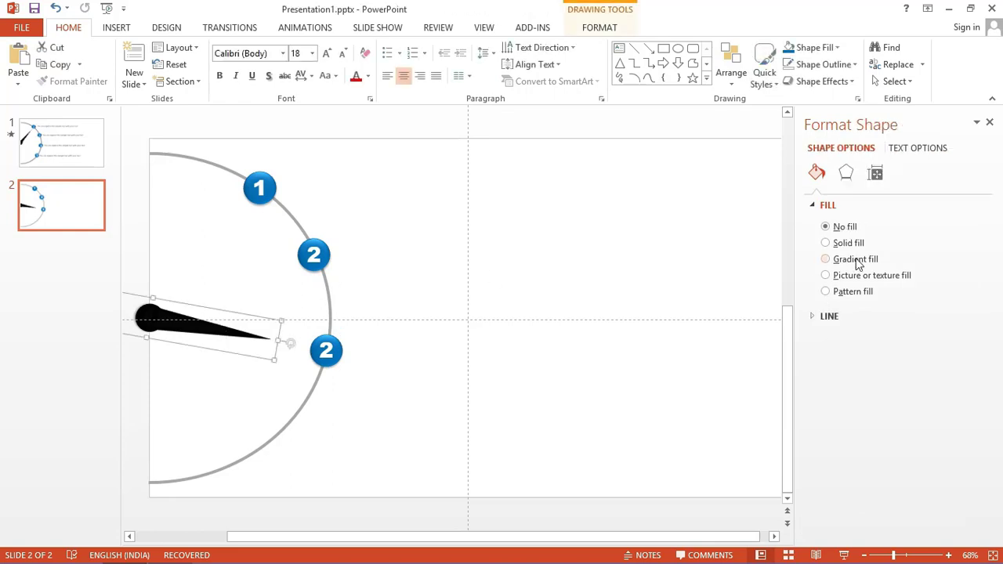
left_click(876, 174)
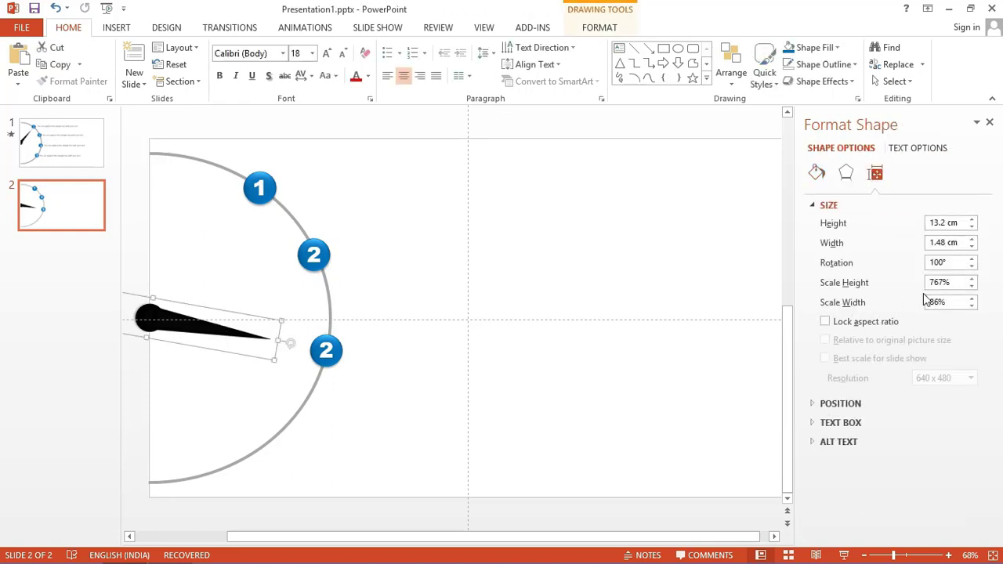
left_click(941, 264)
type("130")
key("Return")
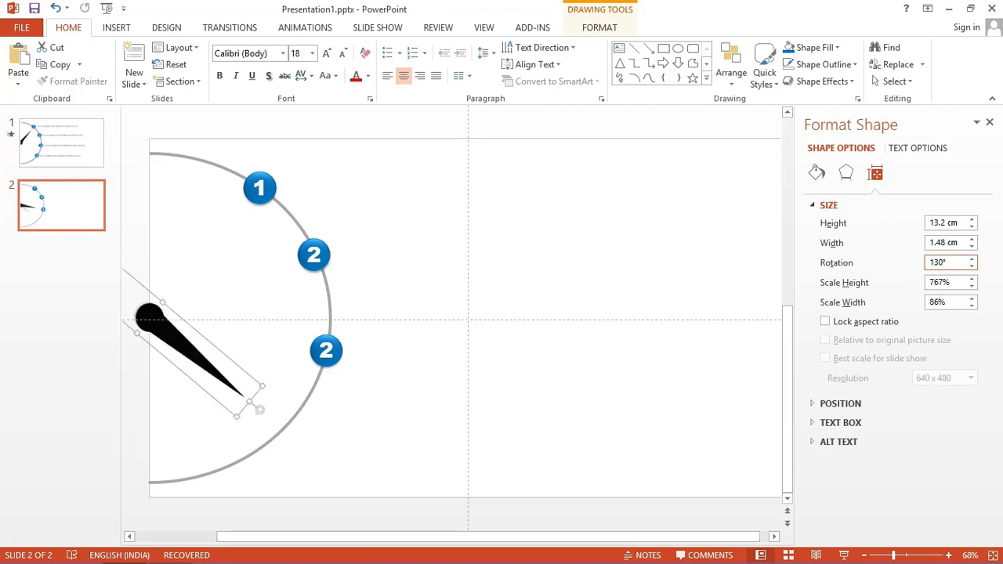
- Duplicate the lower circle again and place it further down the arc
left_click(335, 353)
left_click_drag(336, 350, 336, 423, "ctrl")
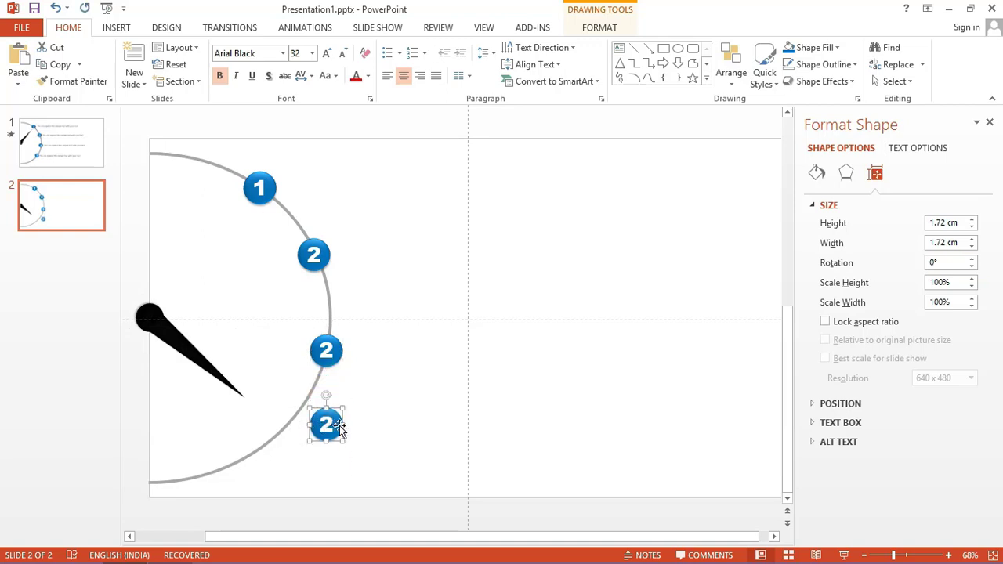
left_click_drag(337, 425, 288, 431)
- Relabel the middle circle 3 and the lowest circle 4
left_click(329, 343)
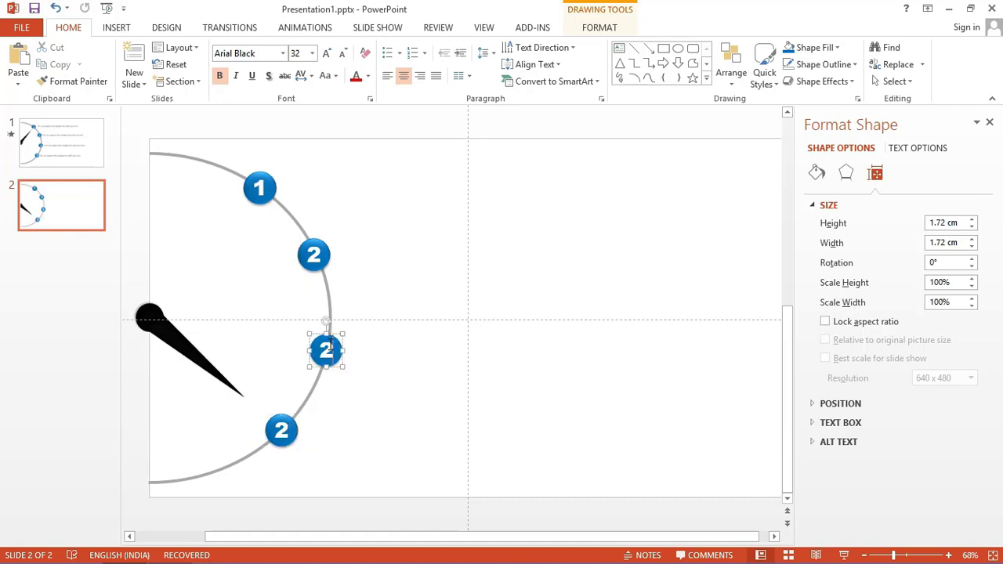
key("BackSpace")
type("3")
left_click(286, 428)
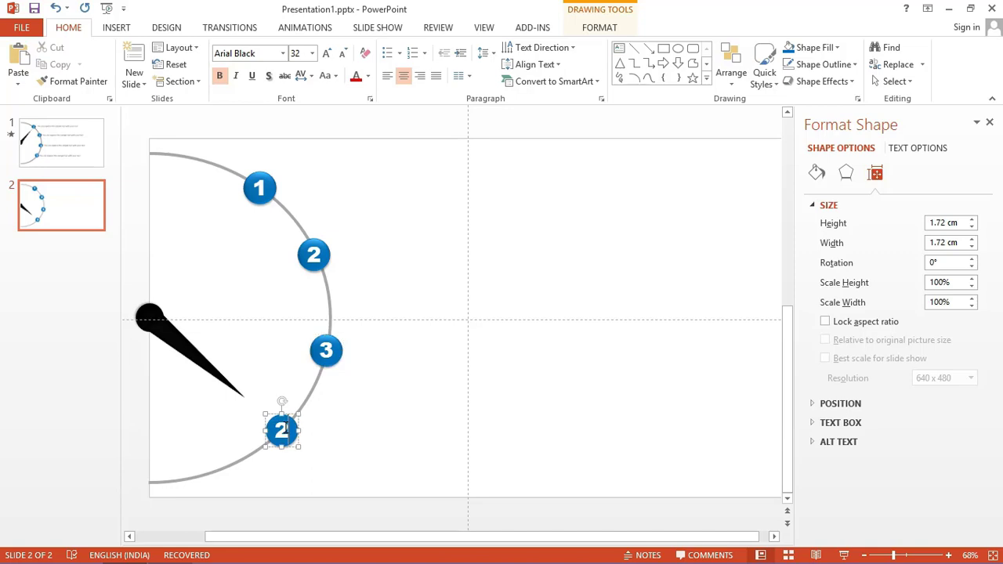
key("BackSpace")
type("4")
left_click(397, 320)
- Set the needle's rotation back to 40° so it points toward circle 1
left_click(206, 368)
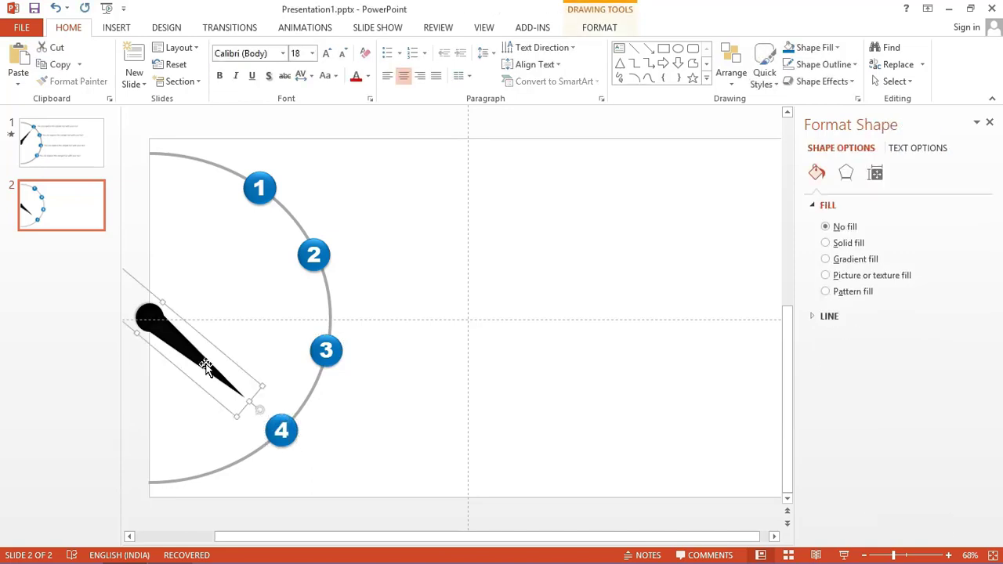
left_click(875, 176)
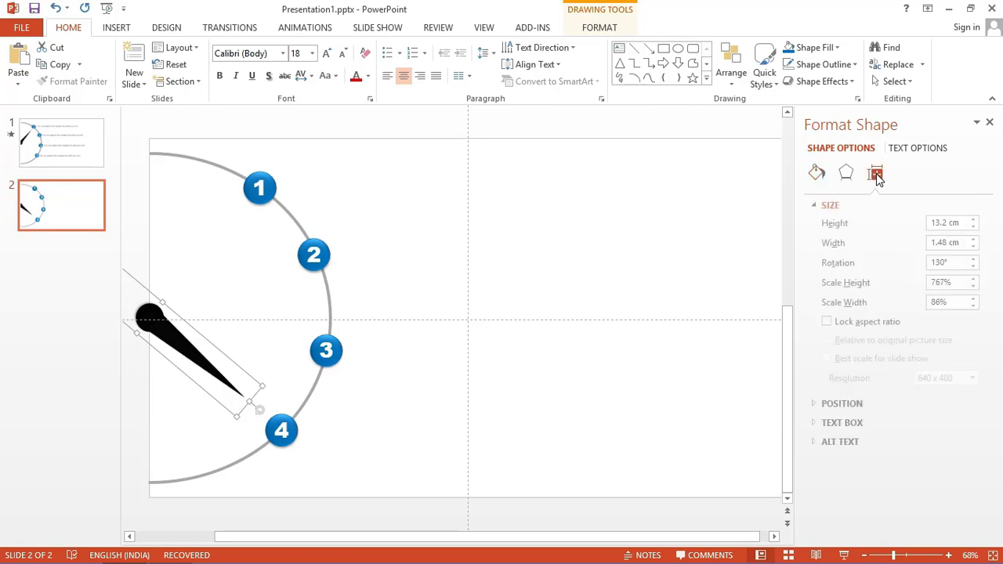
left_click(941, 263)
type("40")
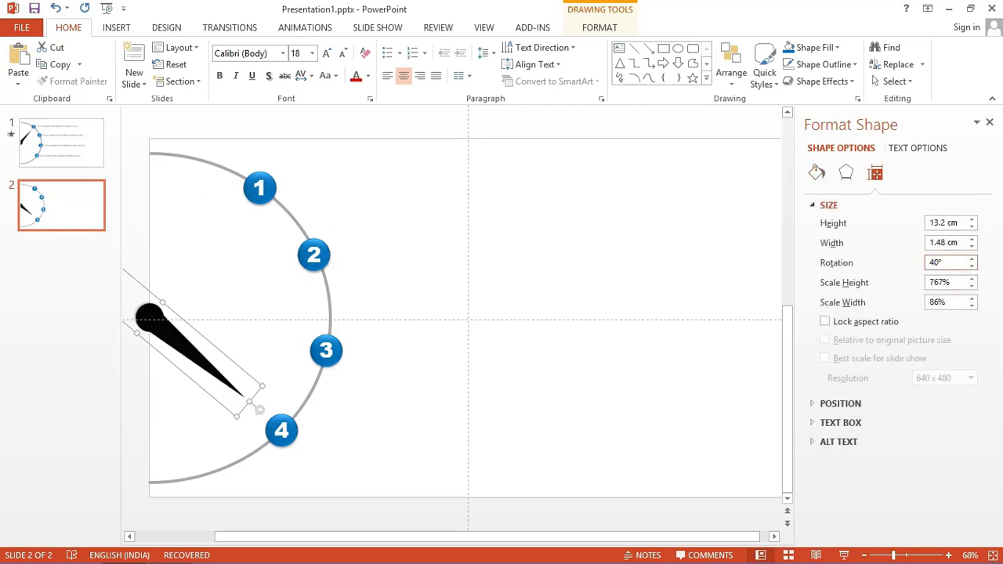
key("Return")
left_click(627, 246)
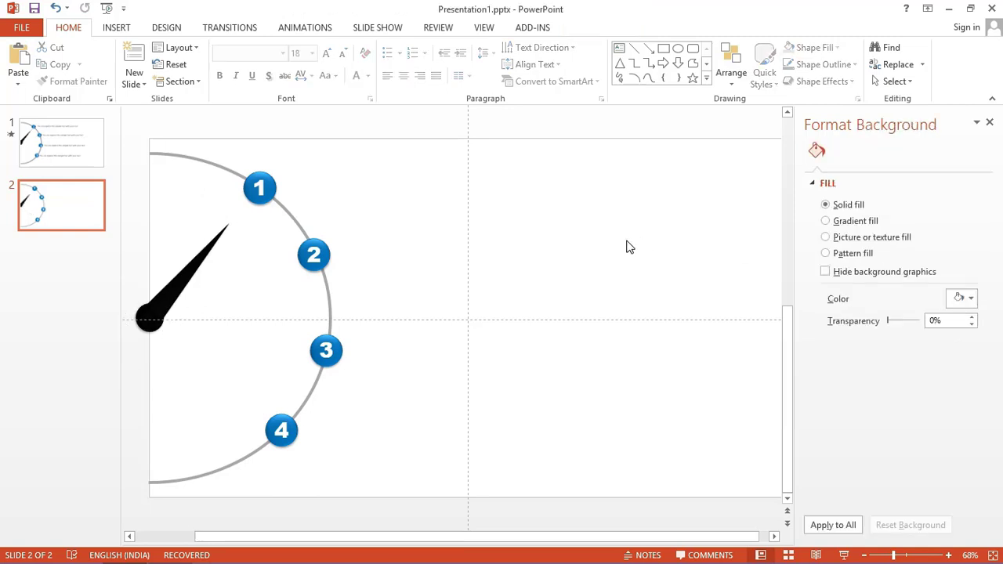
- Copy the first sample text line from slide 1 and return to slide 2
left_click(71, 157)
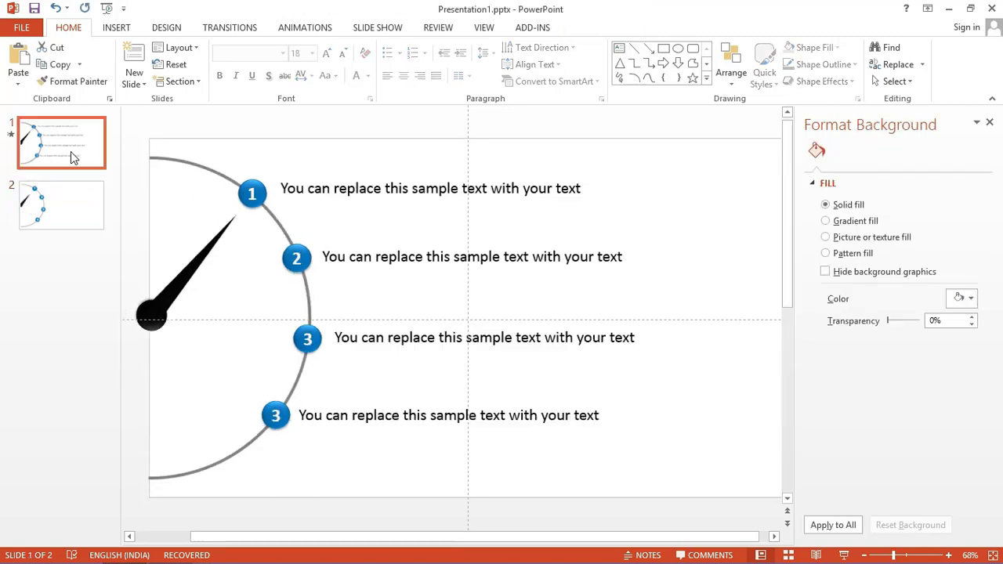
left_click(335, 189)
triple_click(337, 190)
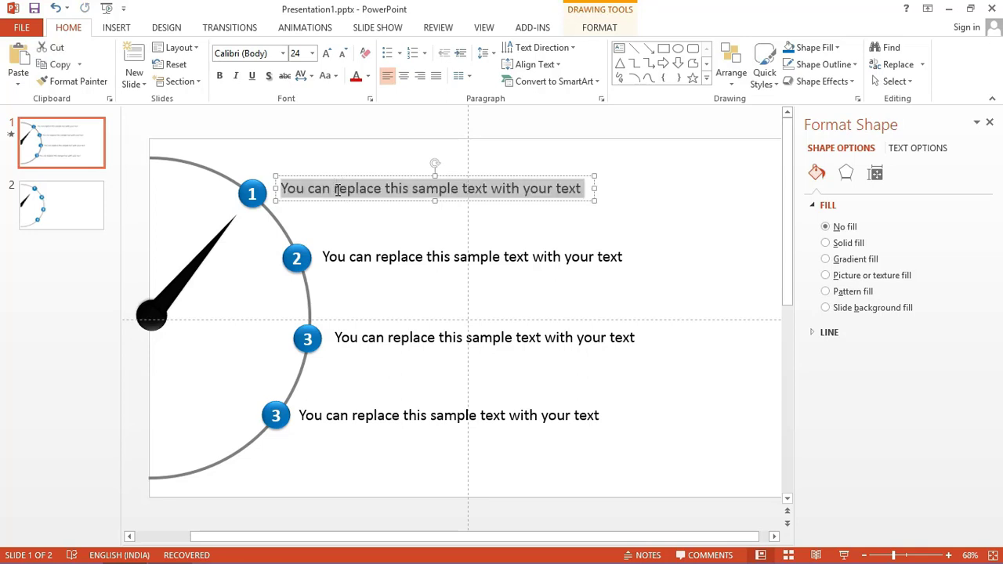
right_click(339, 196)
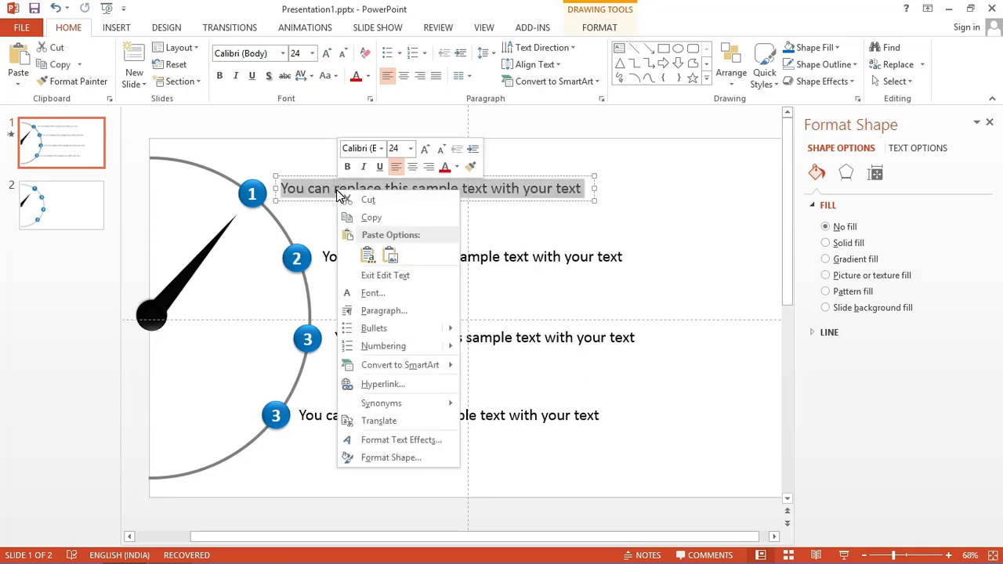
left_click(373, 219)
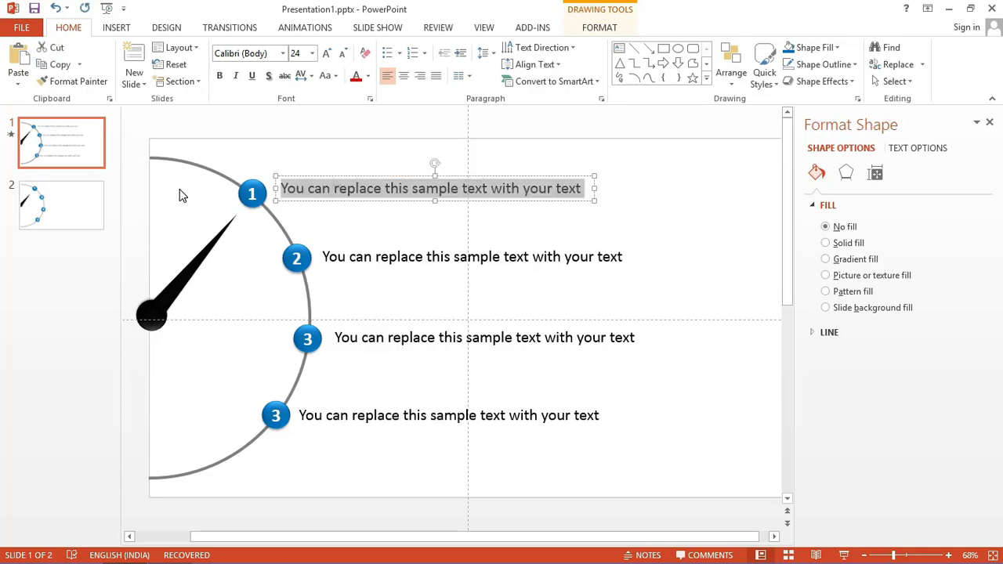
left_click(76, 210)
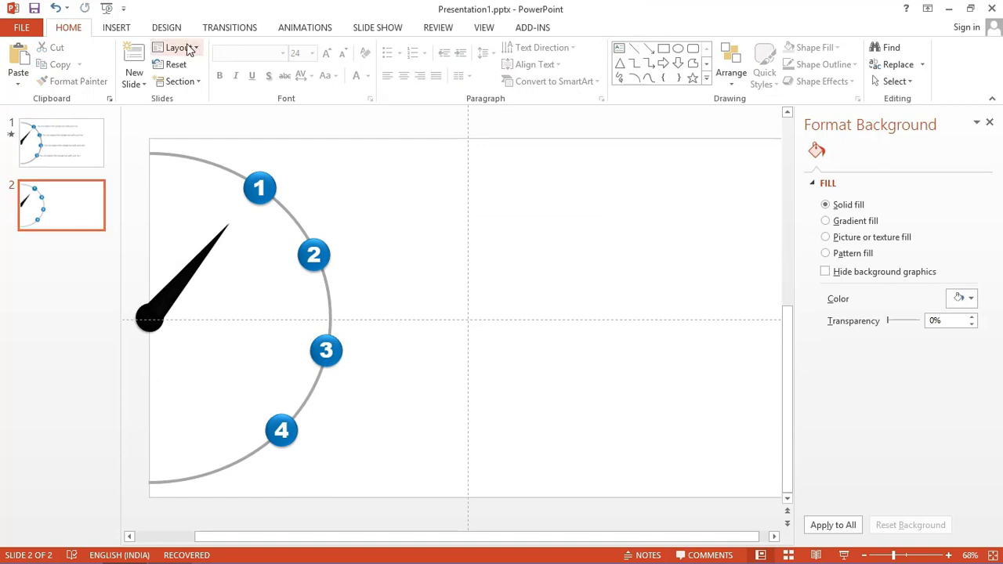
left_click(129, 30)
- Insert a text box beside circle 1 containing the pasted sample text
left_click(529, 65)
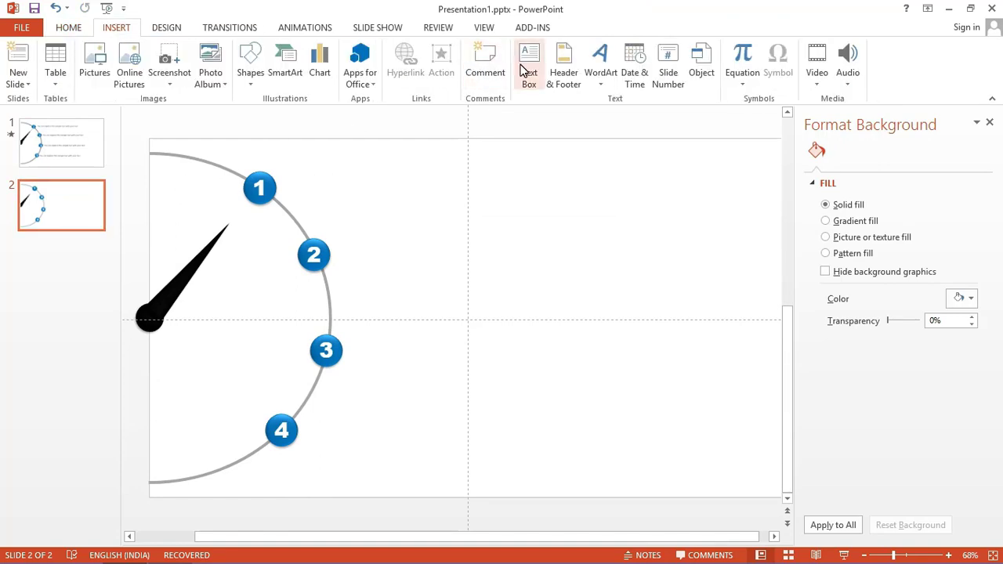
left_click(297, 179)
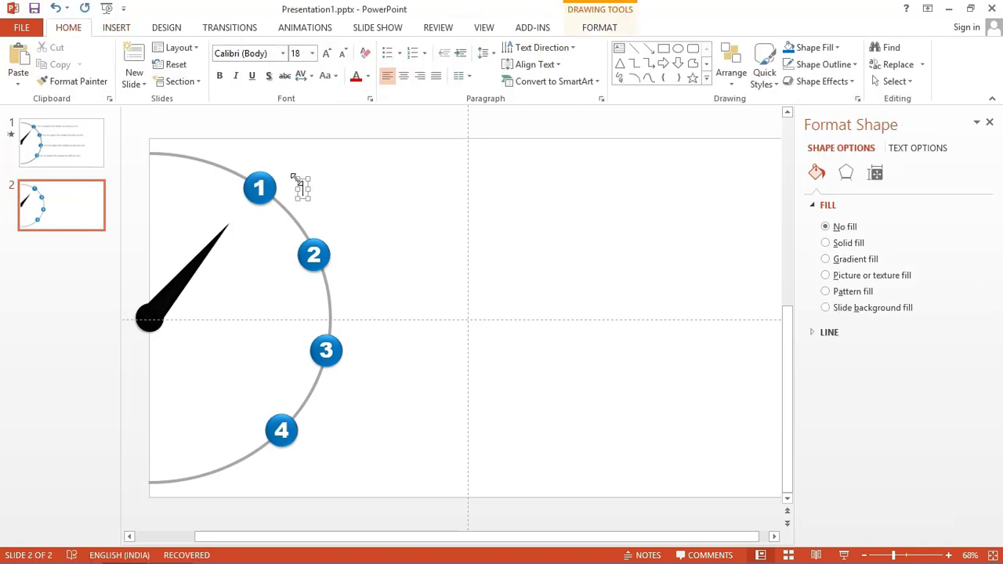
key("ctrl+v")
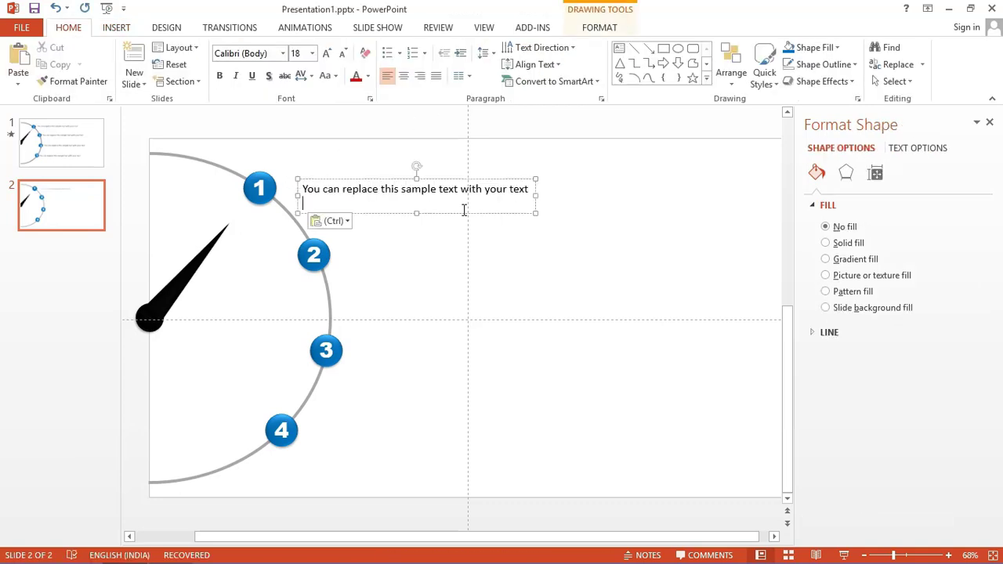
key("BackSpace")
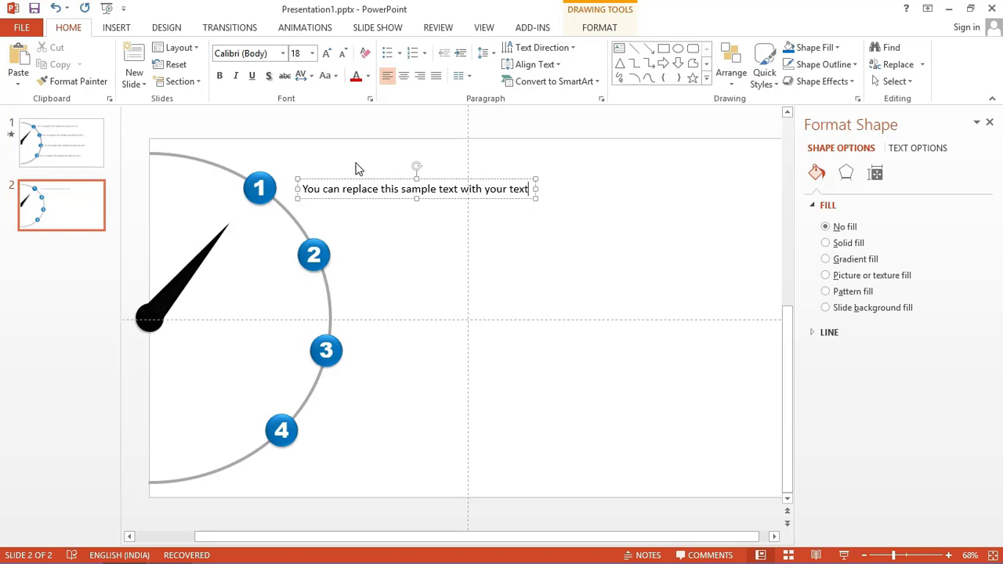
- Make the text bold, 24 pt, dark grey, and nudge it up beside circle 1
key("ctrl+a")
left_click(221, 76)
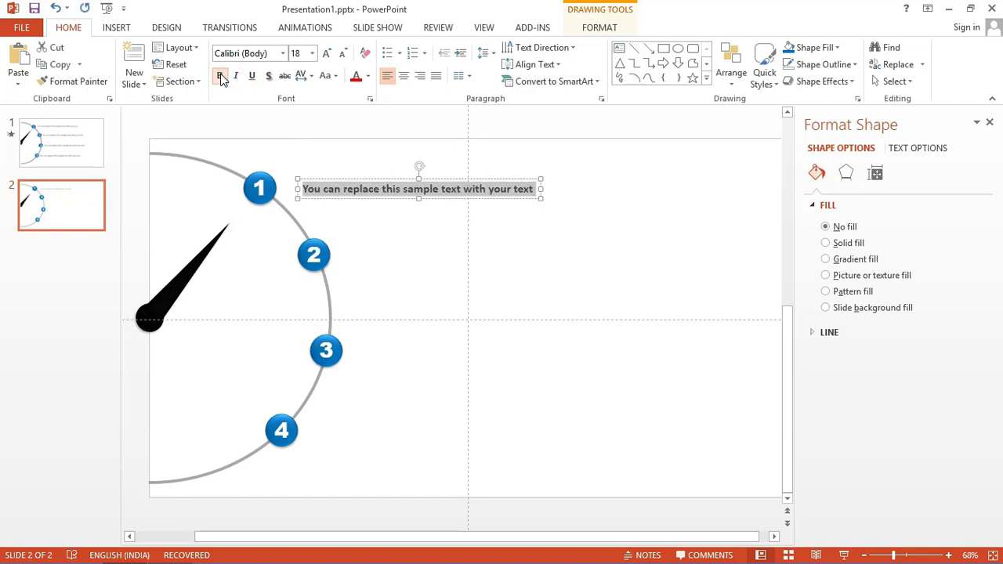
left_click(312, 53)
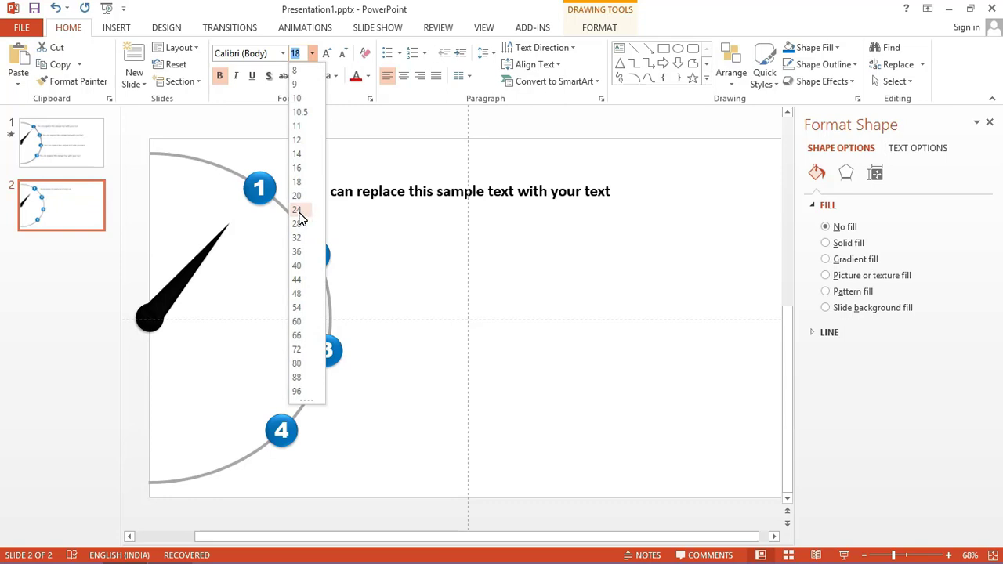
left_click(297, 210)
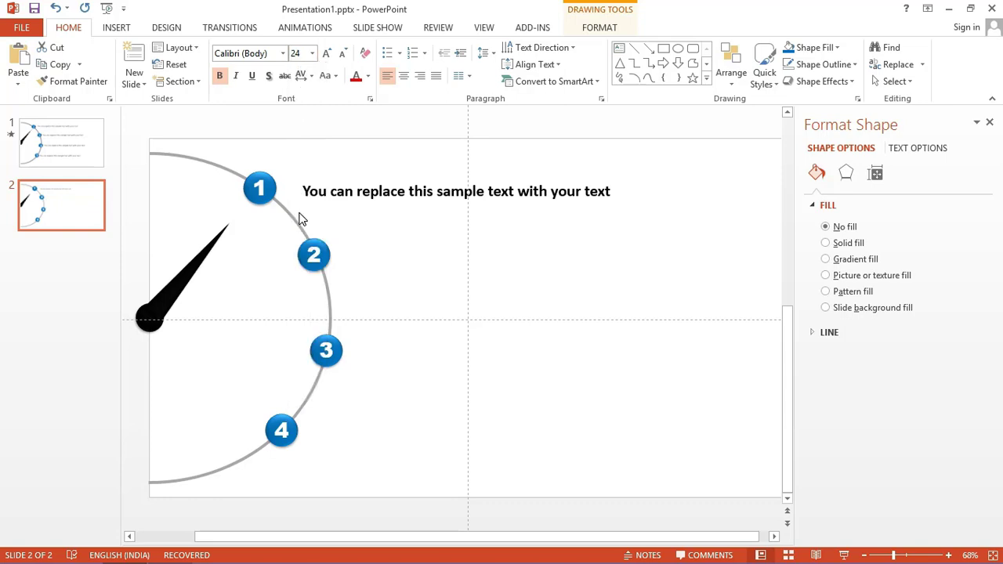
left_click(367, 76)
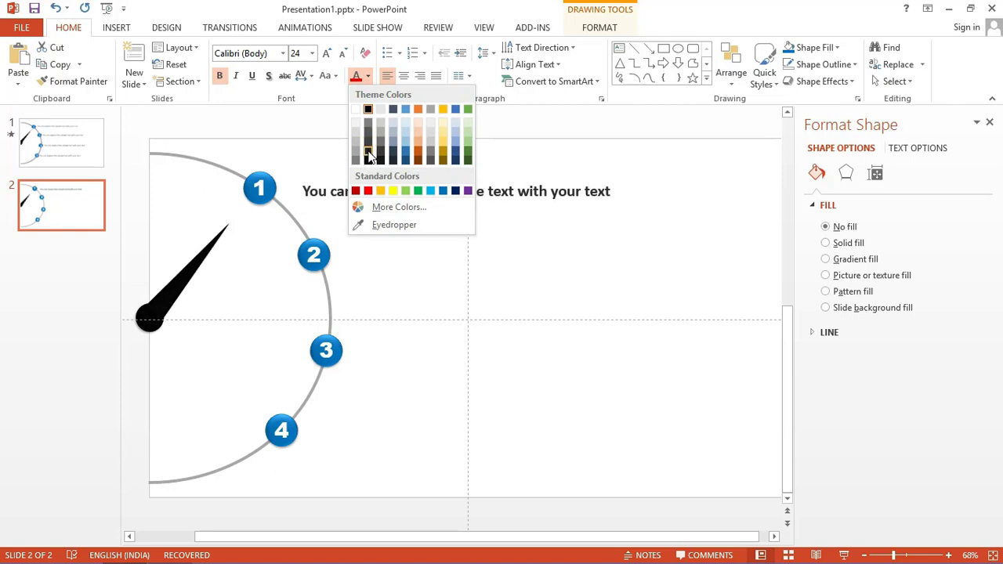
left_click(369, 154)
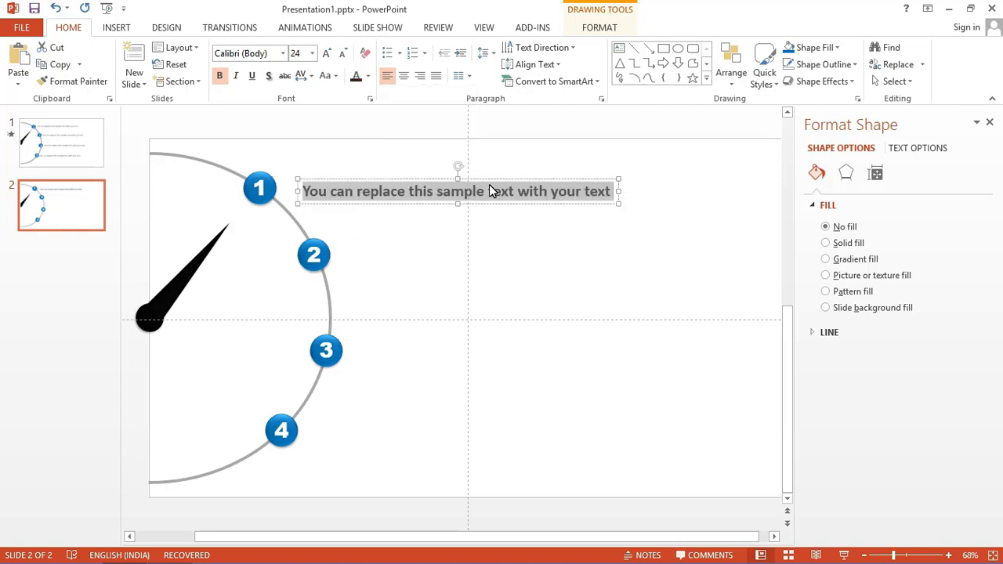
left_click_drag(482, 180, 470, 165)
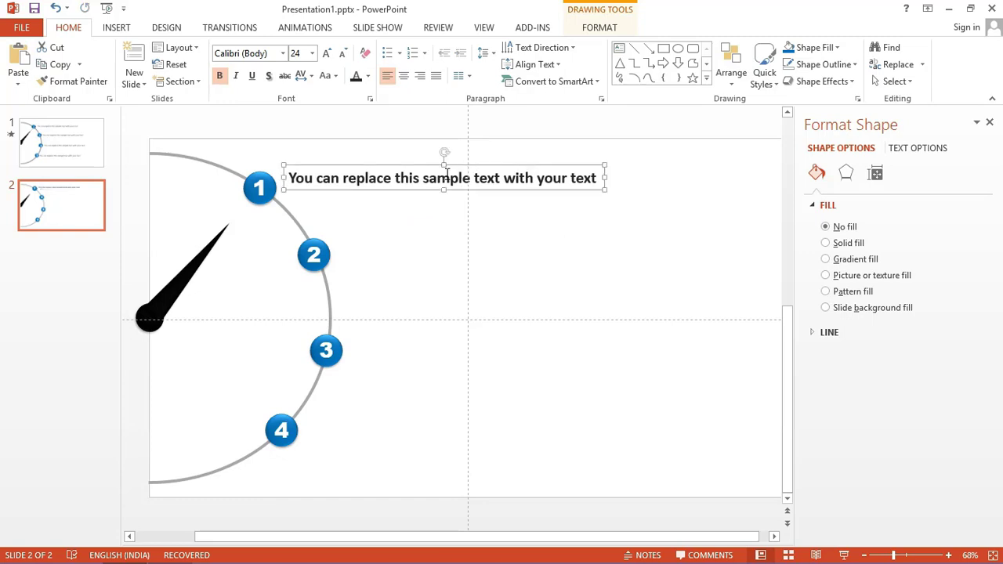
left_click(415, 225)
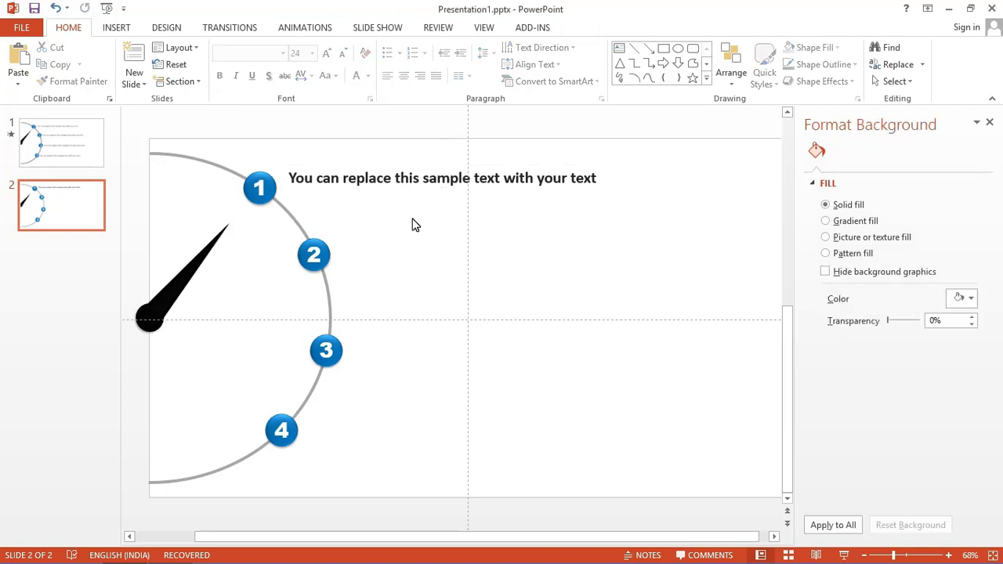
left_click(410, 188)
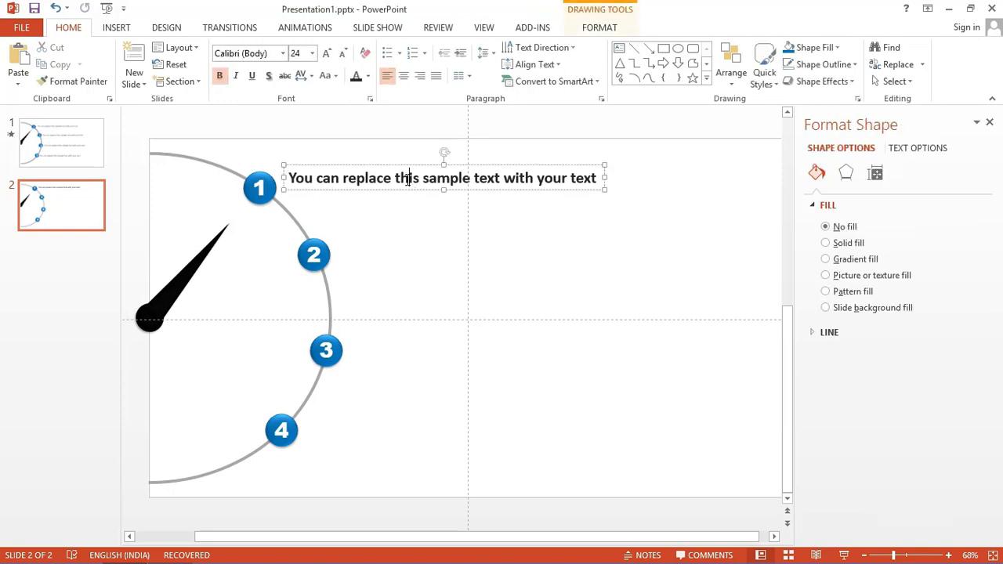
- Duplicate the sample text box and place copies beside circles 2 and 3
left_click(406, 165)
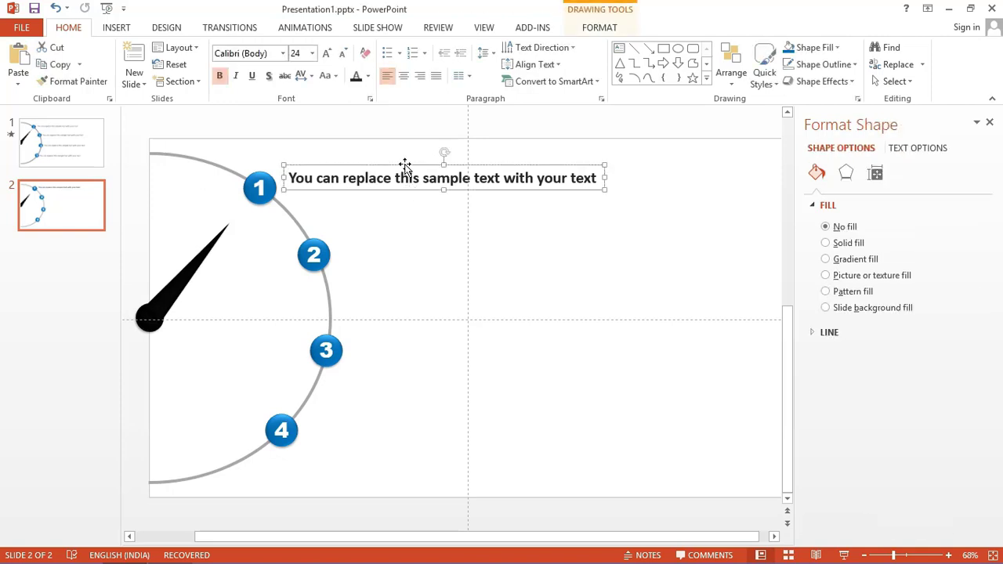
left_click(66, 66)
left_click(14, 61)
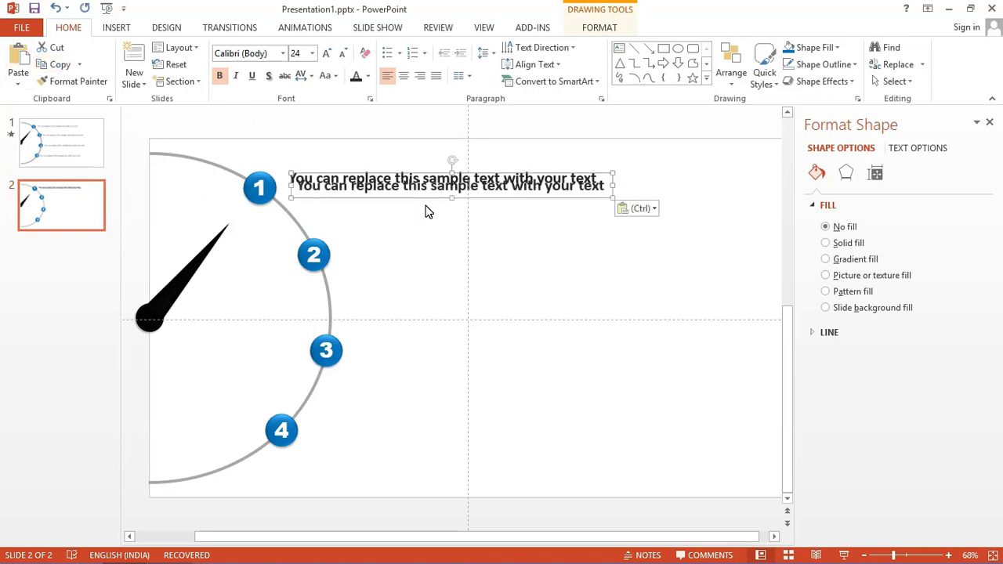
left_click_drag(466, 177, 511, 239)
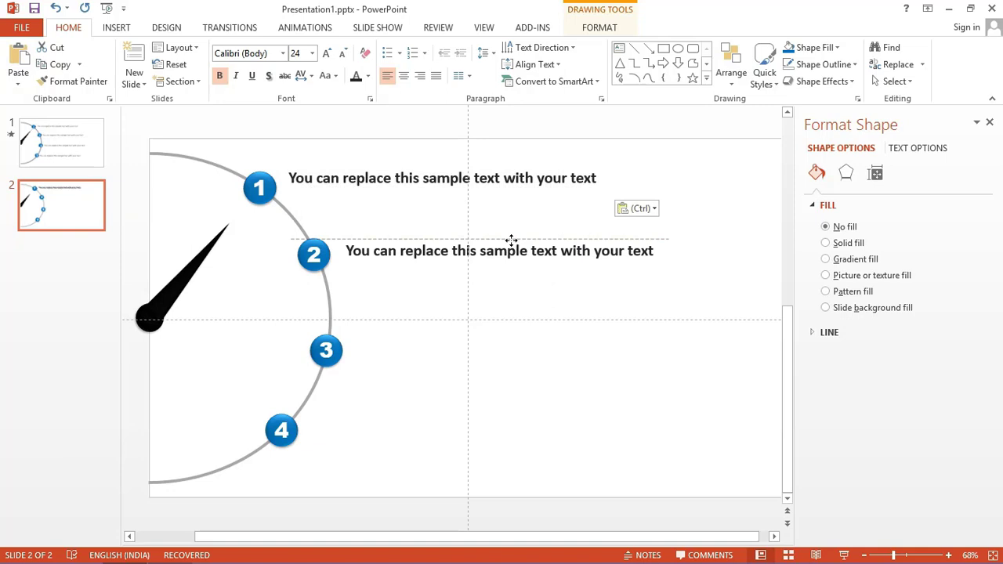
left_click_drag(511, 239, 511, 239)
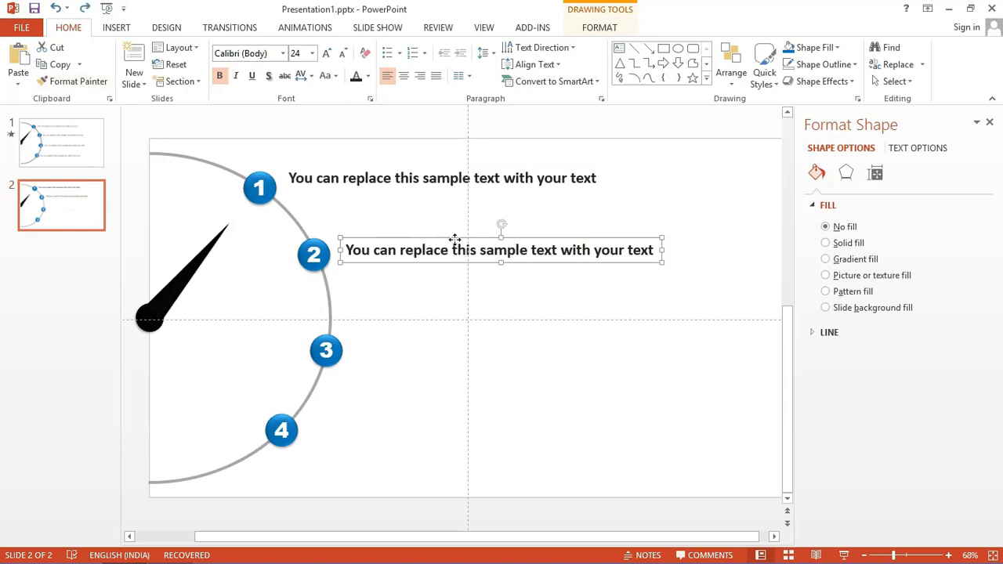
mouse_move(455, 244)
left_mouse_down()
mouse_move(475, 345)
mouse_move(490, 338)
mouse_move(478, 431)
mouse_move(432, 430)
left_mouse_up()
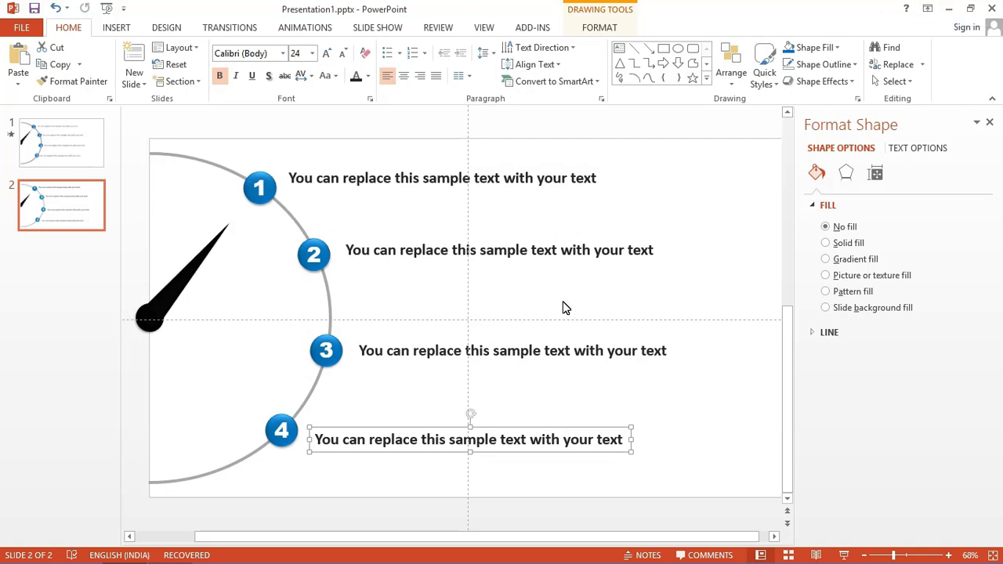
- Close the Format Background pane from the View ribbon and switch to Animations
left_click(217, 322)
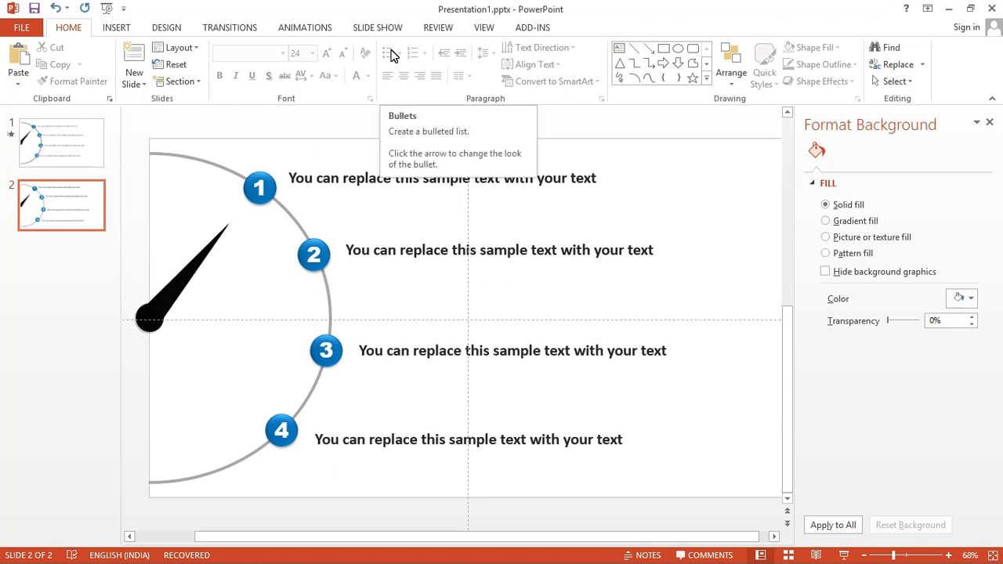
left_click(484, 27)
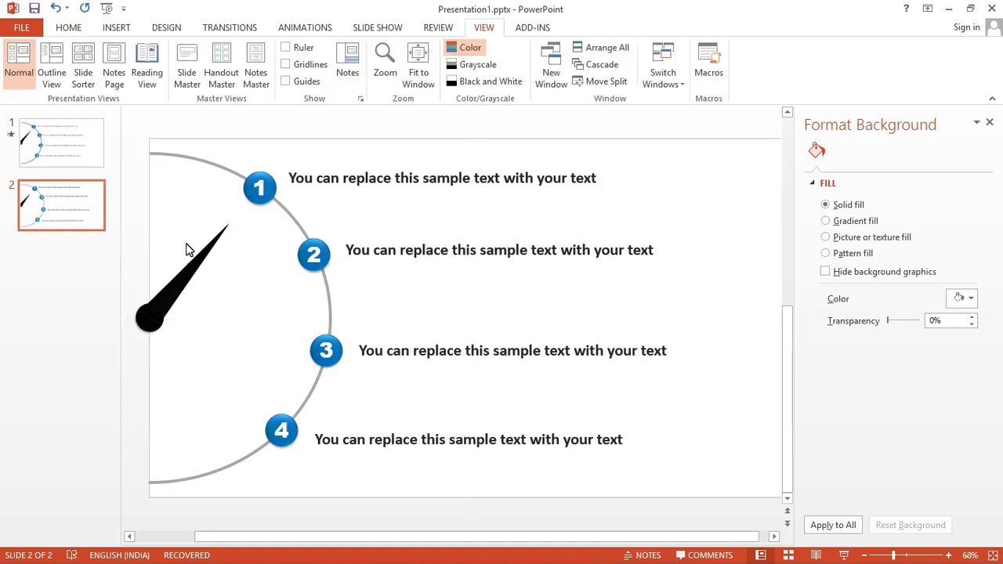
left_click(990, 125)
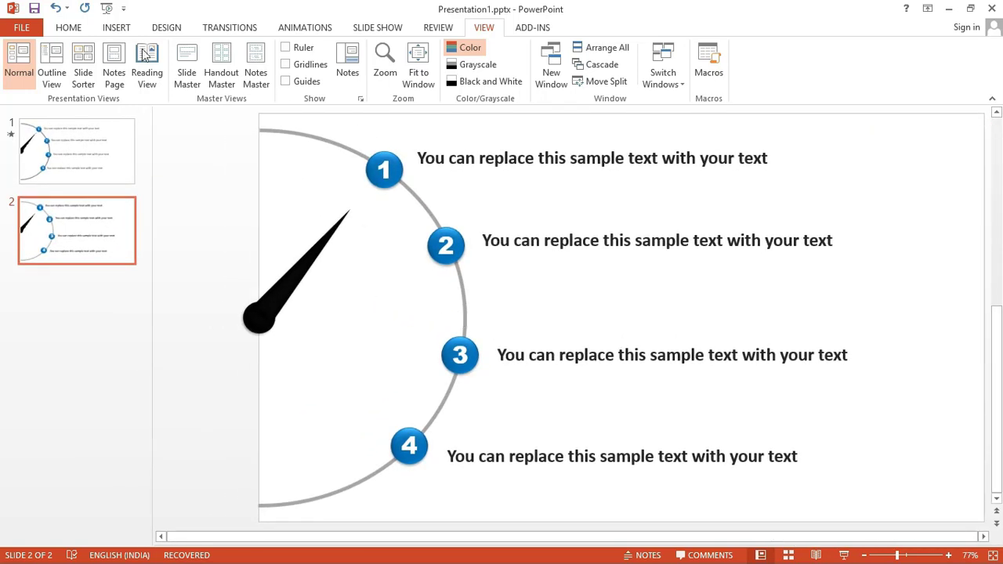
left_click(296, 28)
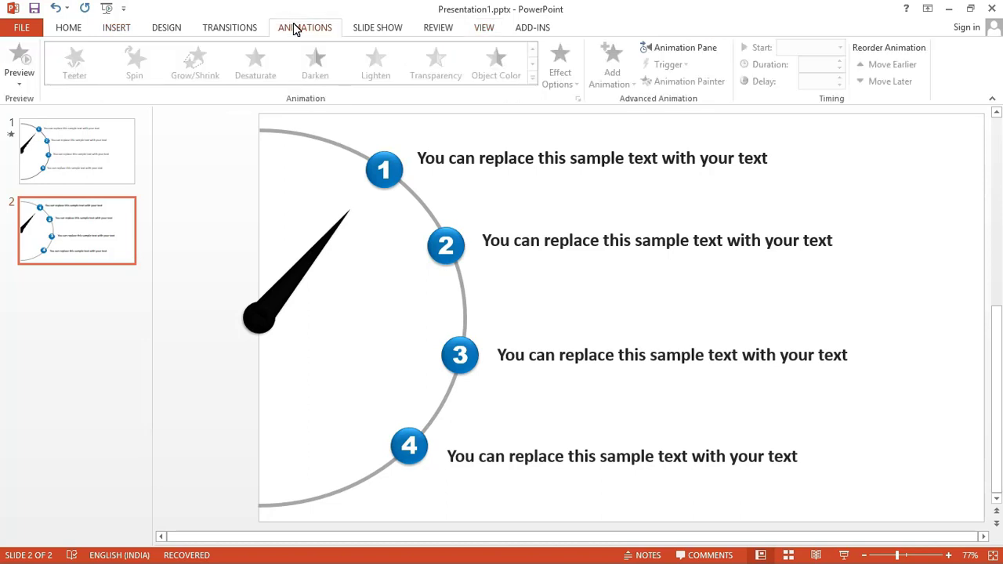
- Give the black needle a Wipe entrance from the bottom
left_click(288, 294)
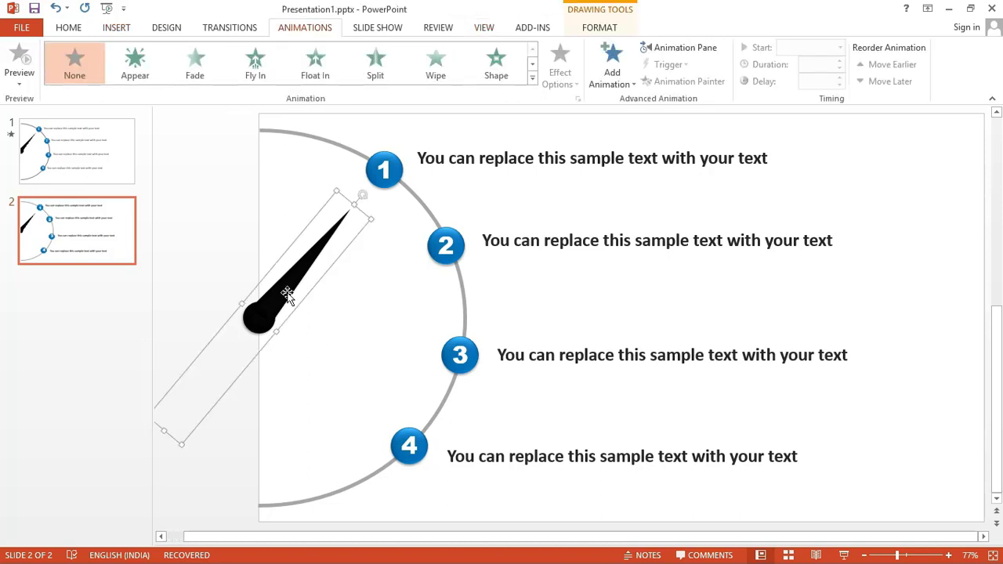
left_click(433, 71)
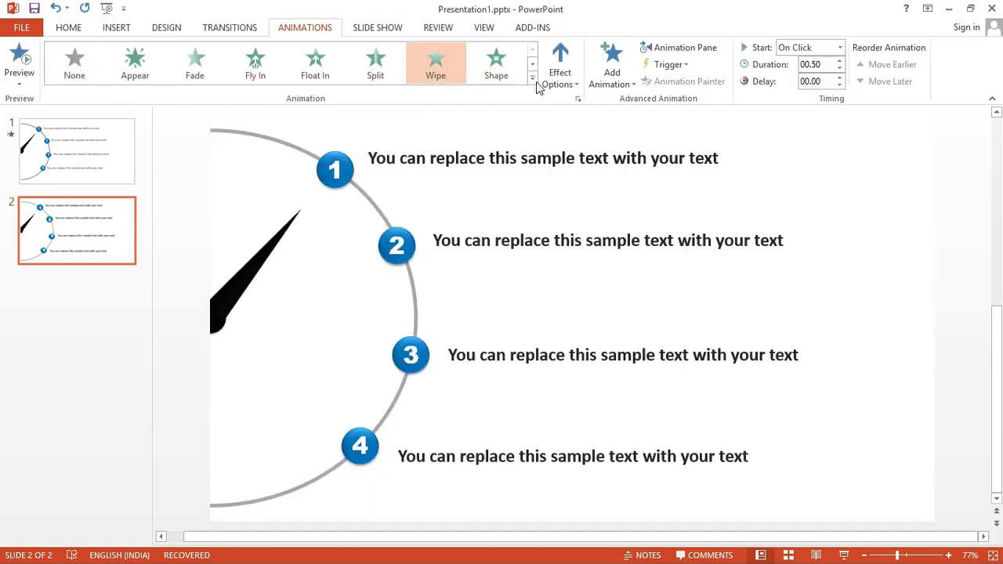
left_click(568, 84)
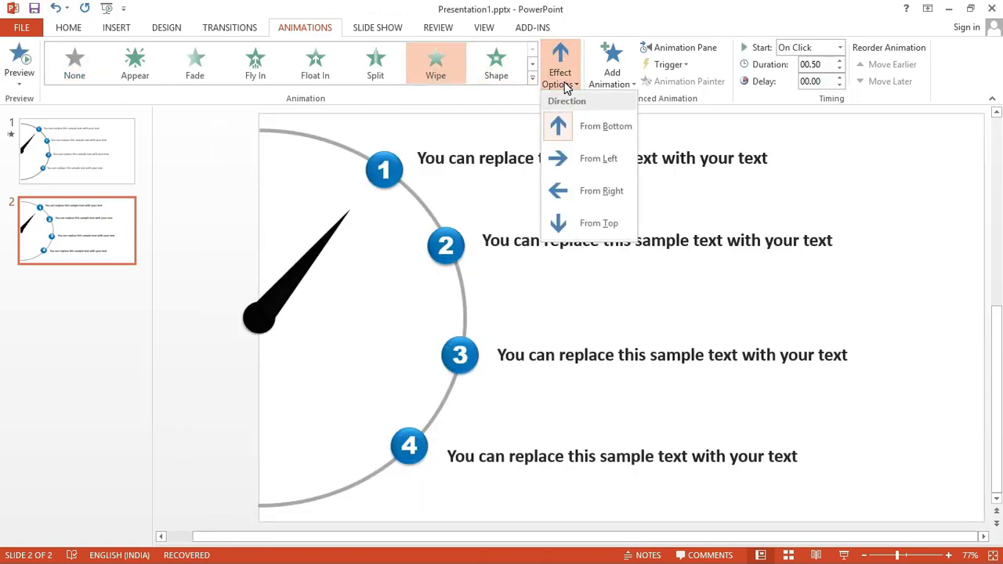
left_click(573, 128)
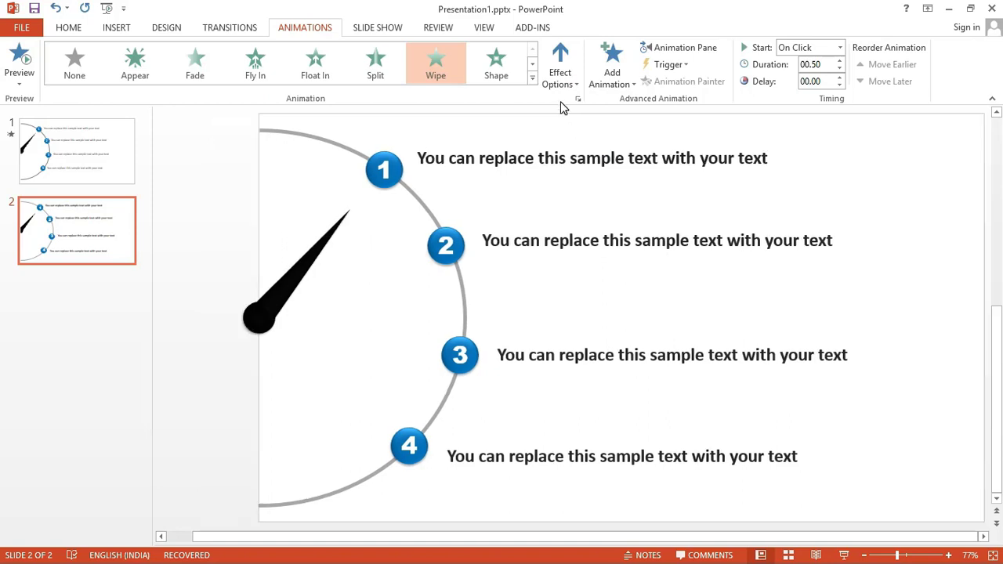
- Show the Animation Pane and select circle 1
left_click(616, 84)
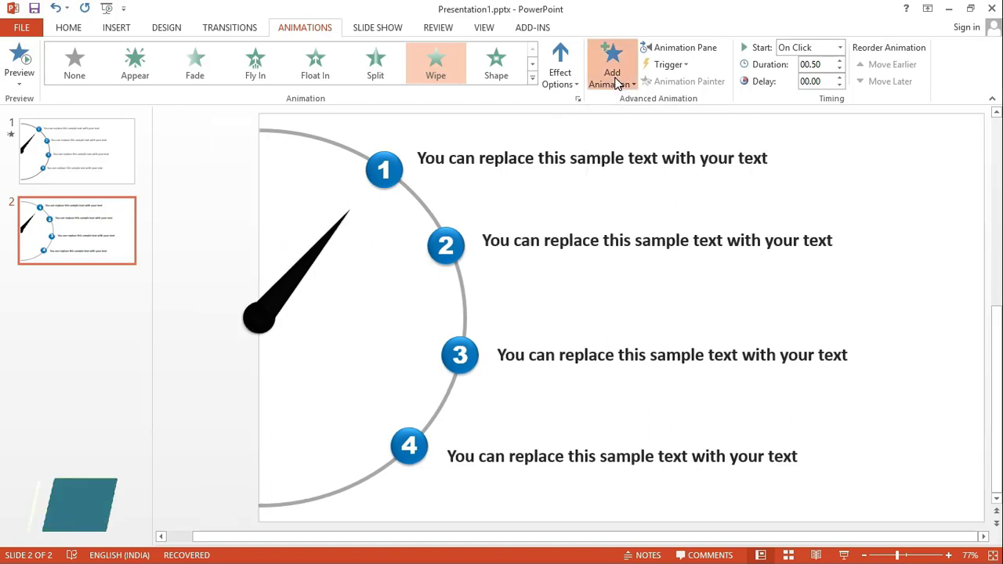
left_click(664, 50)
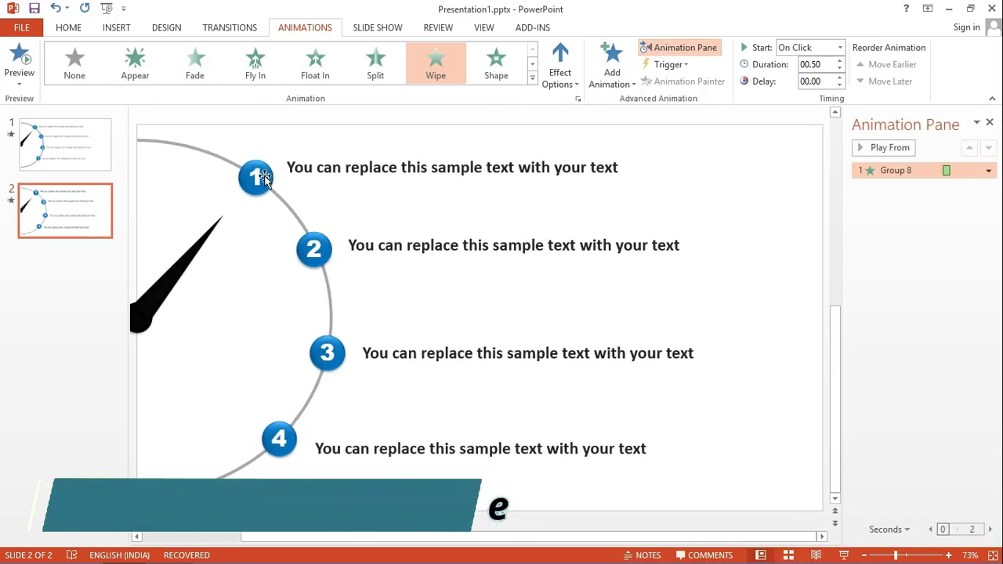
left_click(259, 177)
- Add a Zoom entrance to circle 1 starting After Previous
left_click(604, 85)
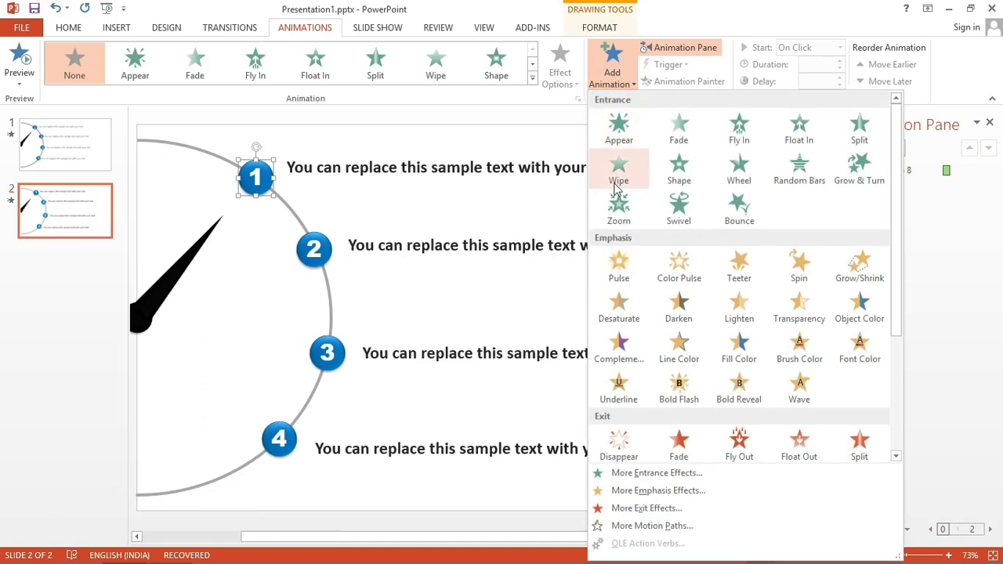
left_click(616, 207)
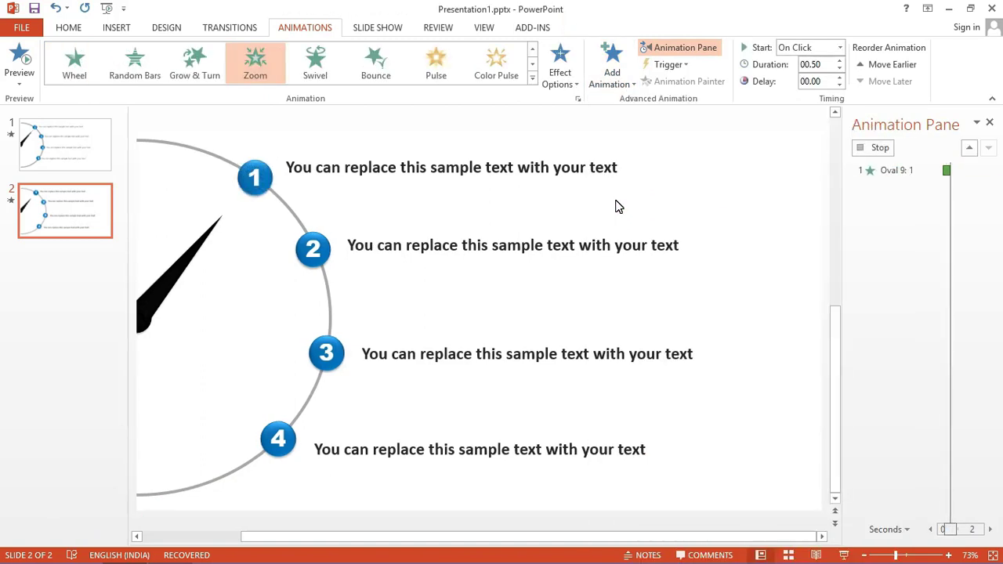
left_click(808, 50)
left_click(807, 90)
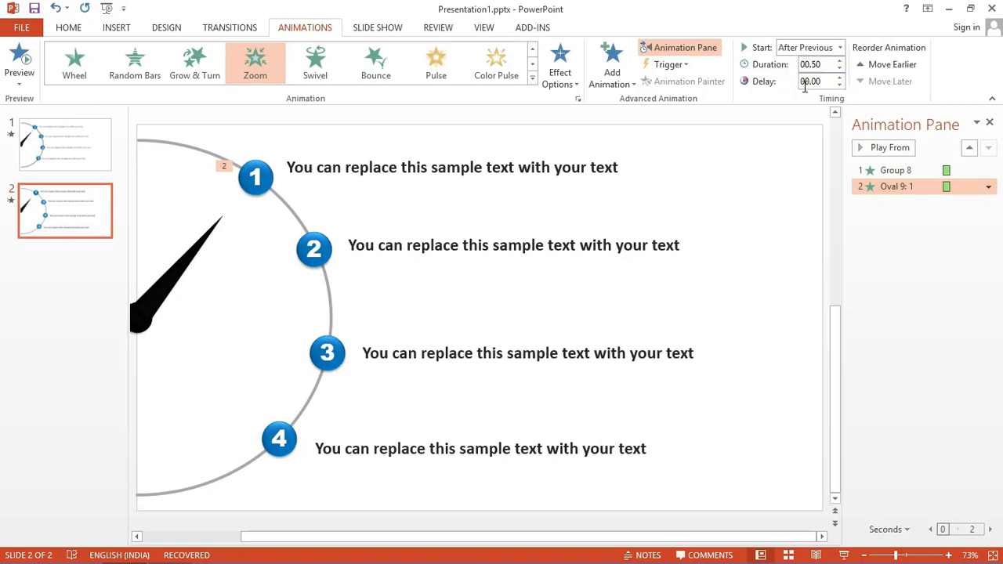
- Apply a Wipe entrance to the first sample text box
left_click(451, 171)
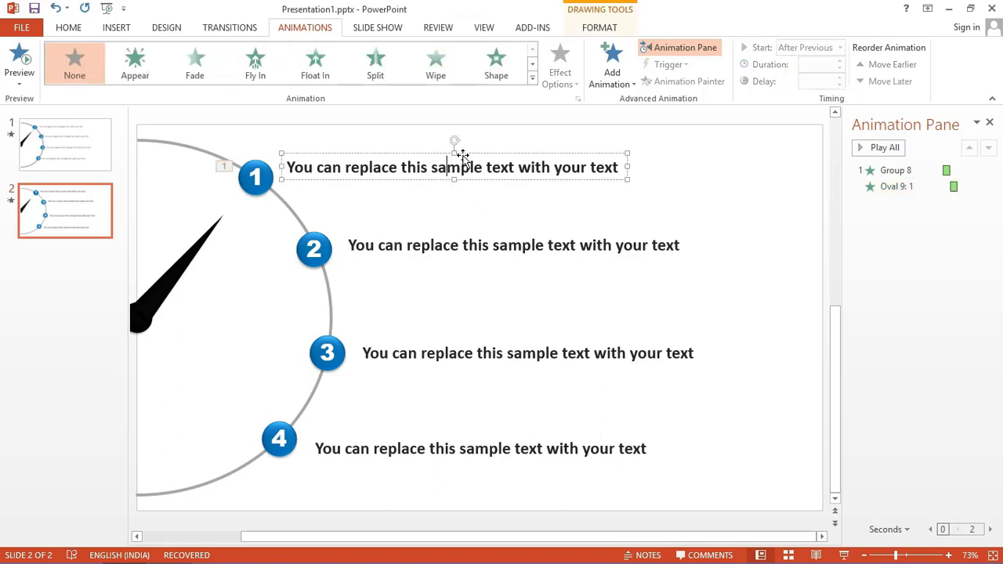
left_click(463, 155)
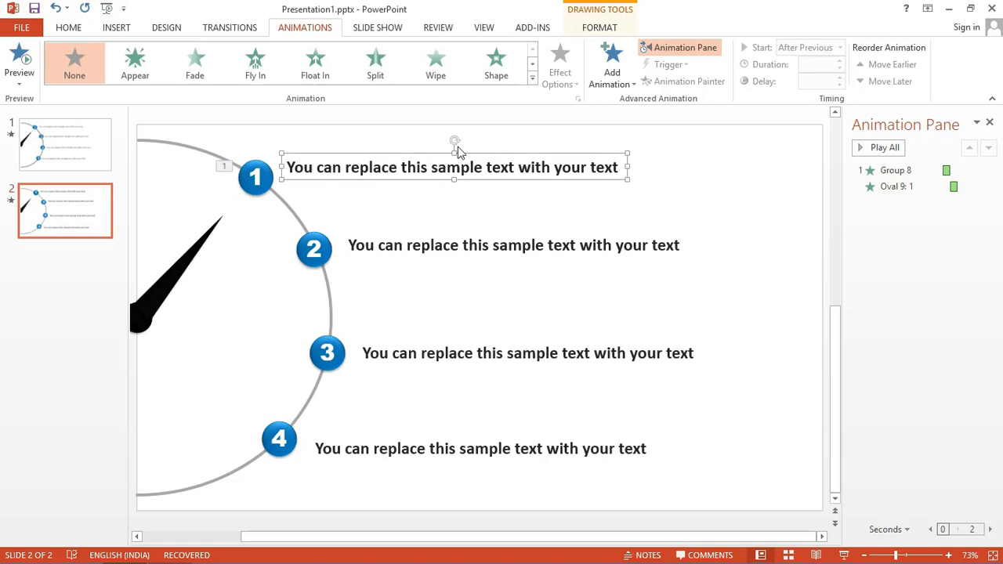
left_click(432, 63)
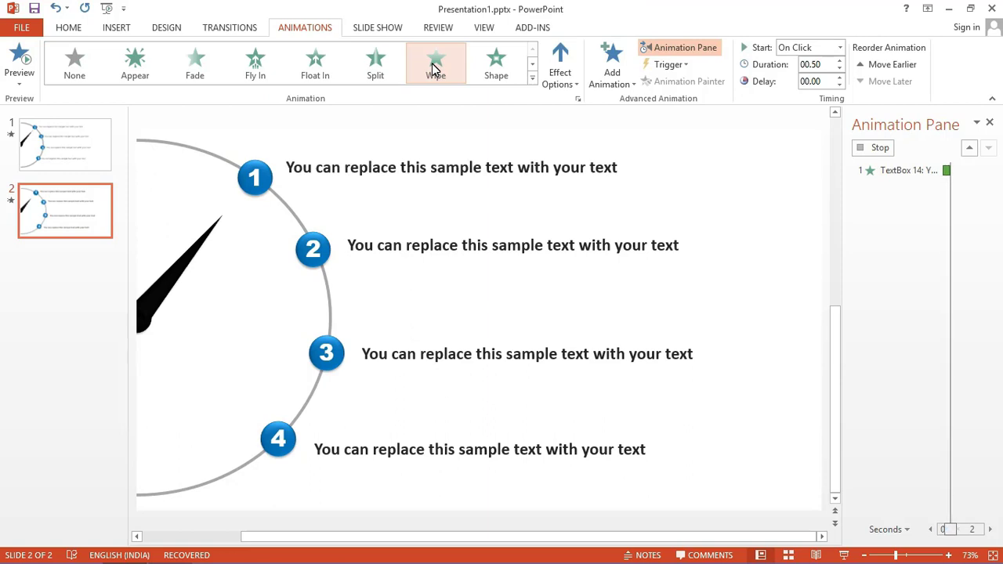
- Make the first text line wipe in from the left over 2.00 seconds after circle 1, then preview
left_click(790, 50)
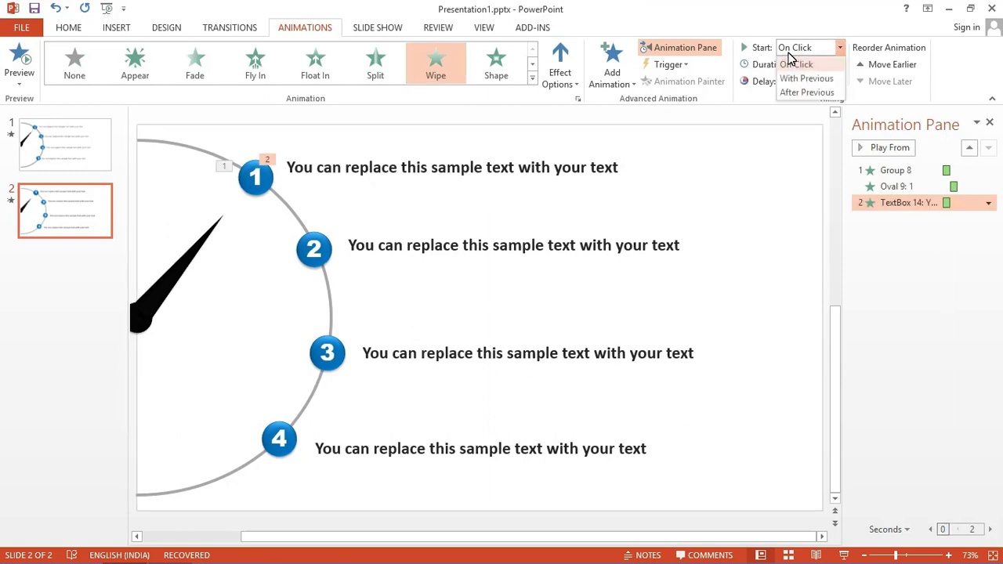
left_click(798, 93)
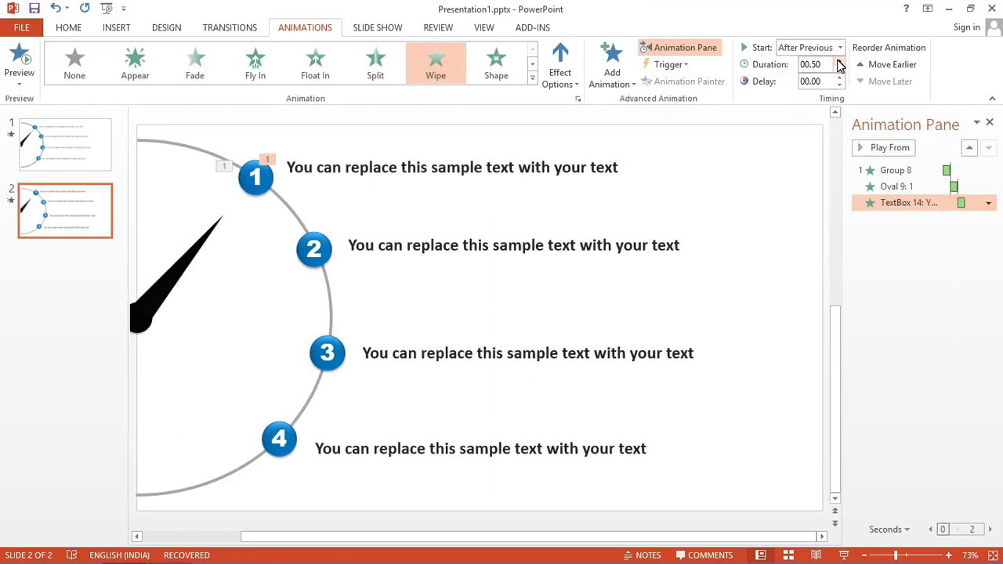
left_click(839, 61)
left_click(839, 61)
left_click(839, 61)
left_click(839, 61)
left_click(839, 61)
left_click(839, 61)
left_click(572, 84)
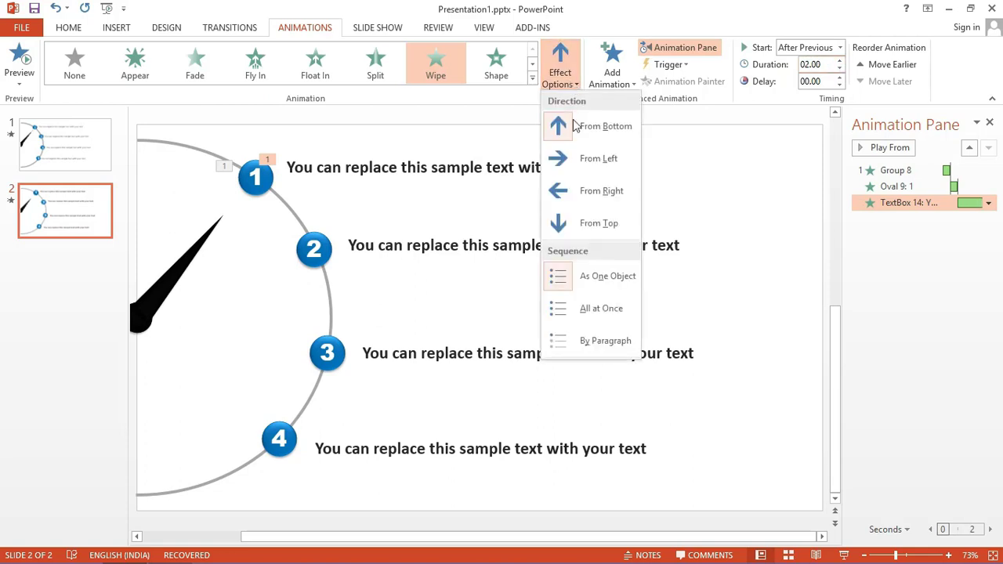
left_click(580, 160)
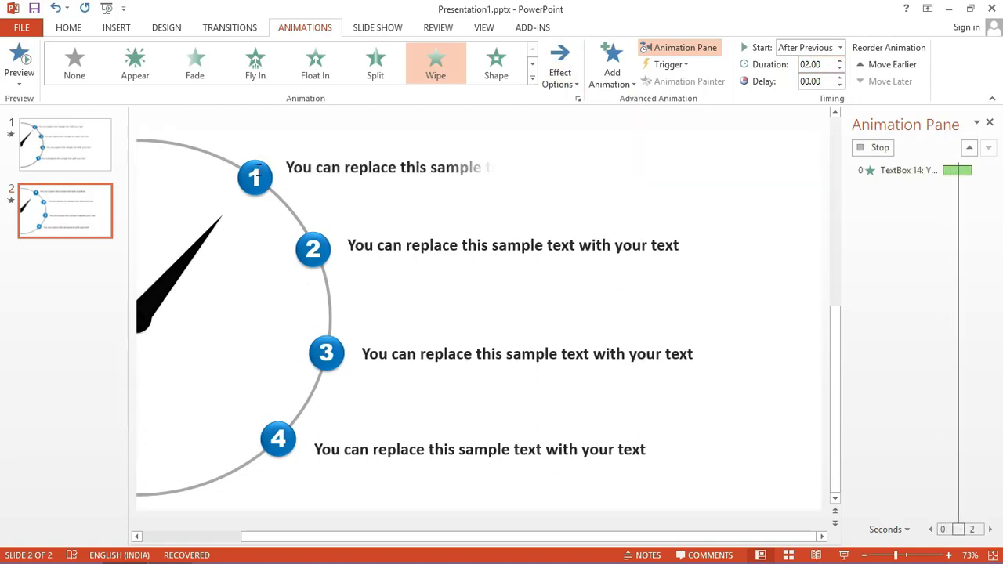
left_click(20, 59)
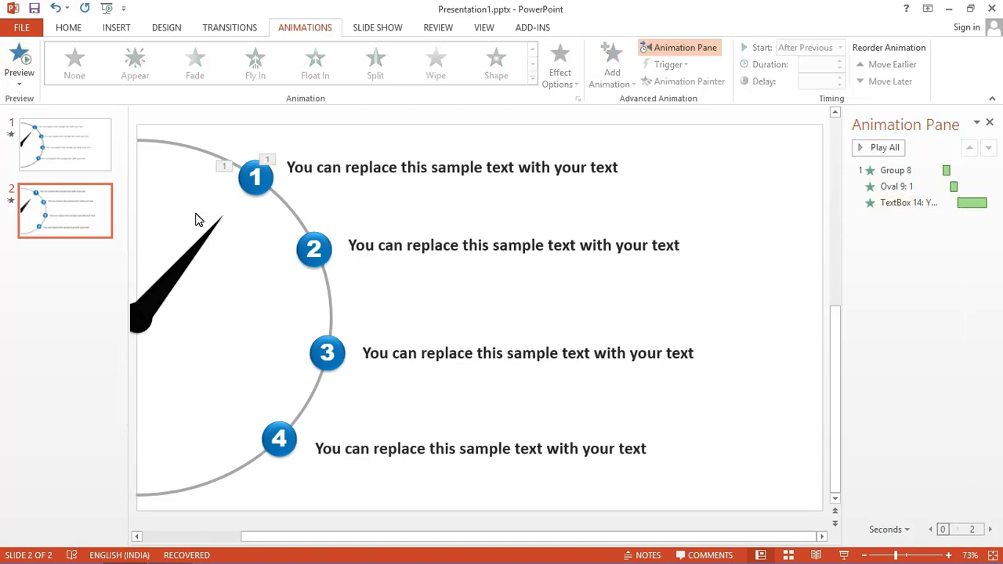
- Add a Spin emphasis to the needle, set to a custom 30° clockwise
left_click(187, 257)
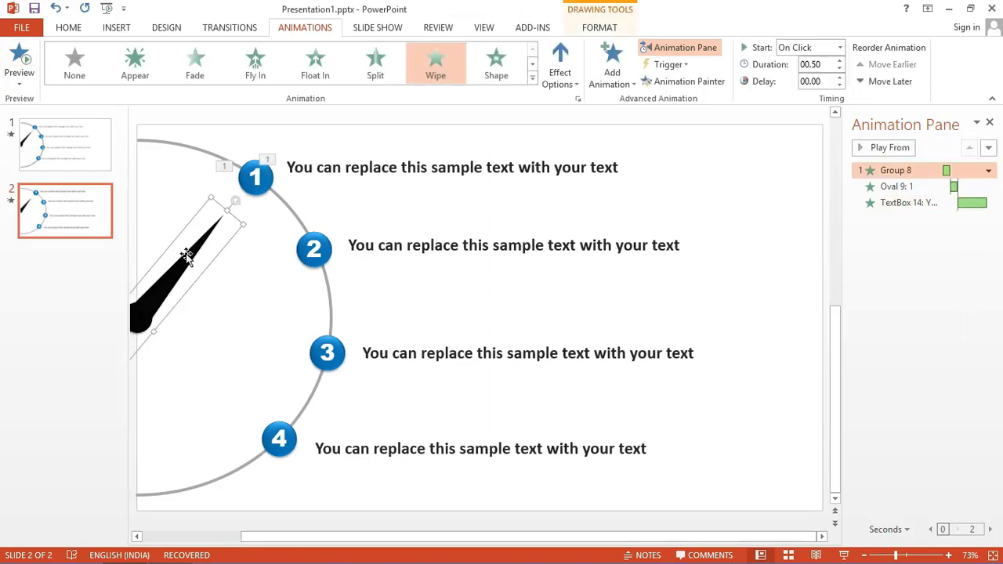
left_click(612, 65)
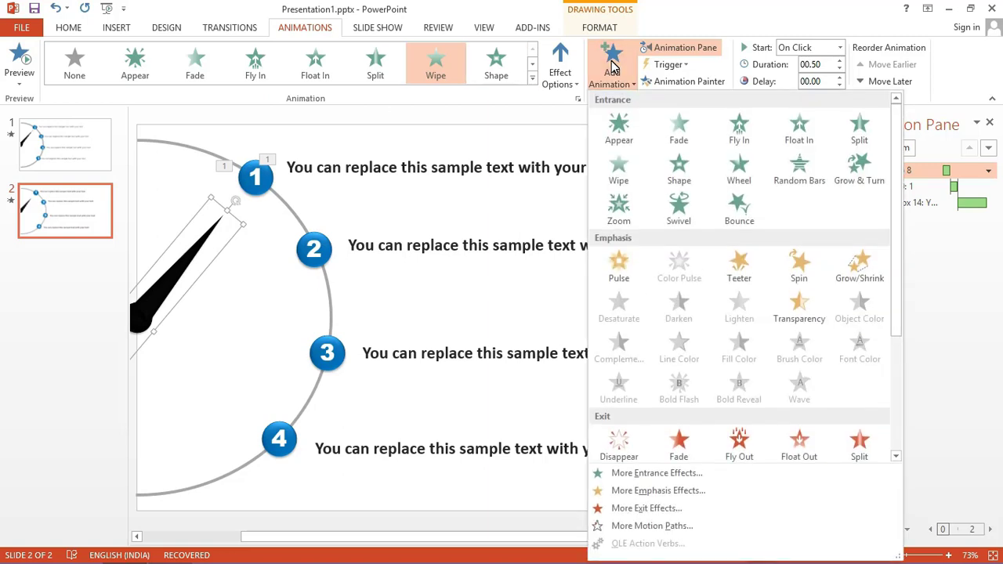
left_click(788, 269)
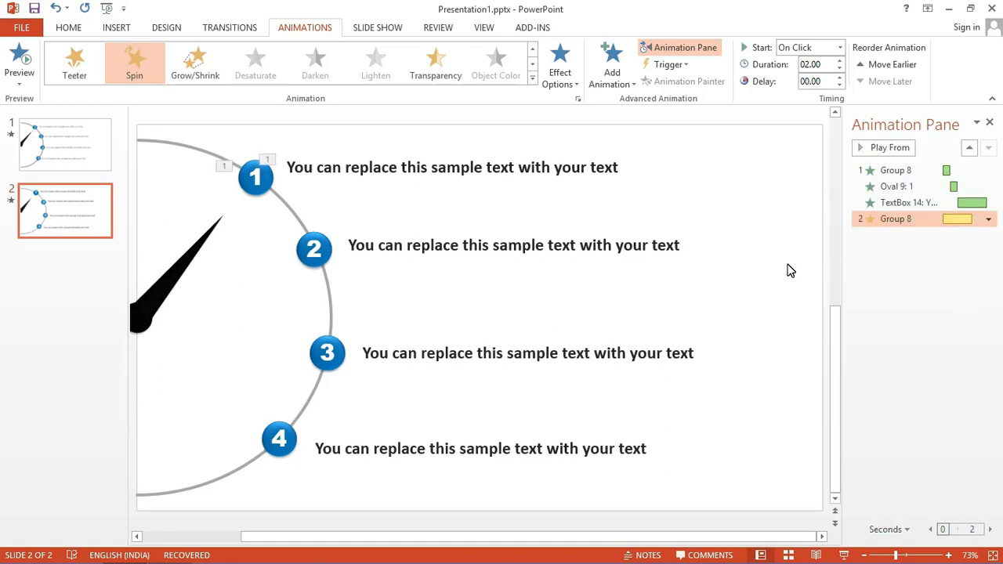
left_click(989, 222)
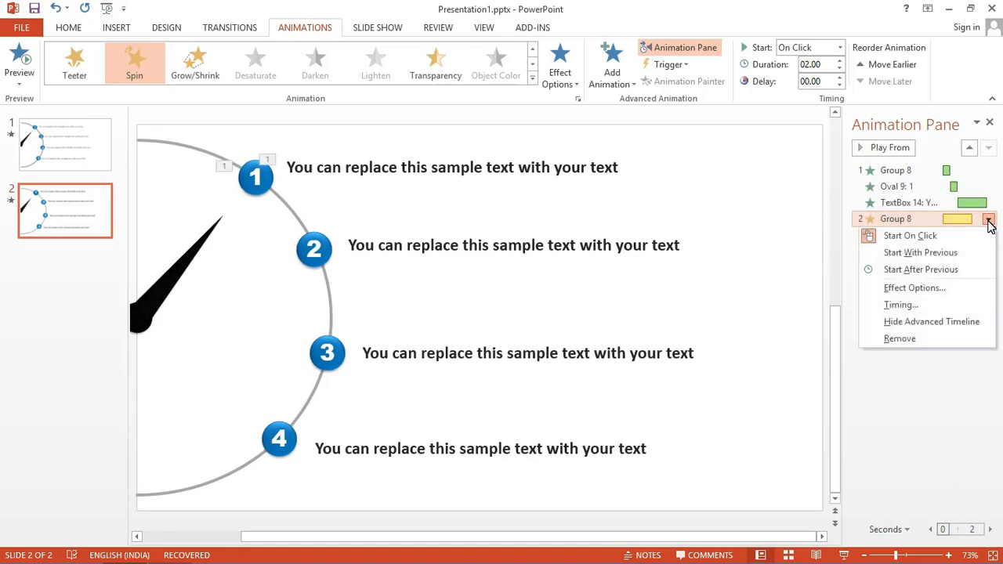
left_click(921, 289)
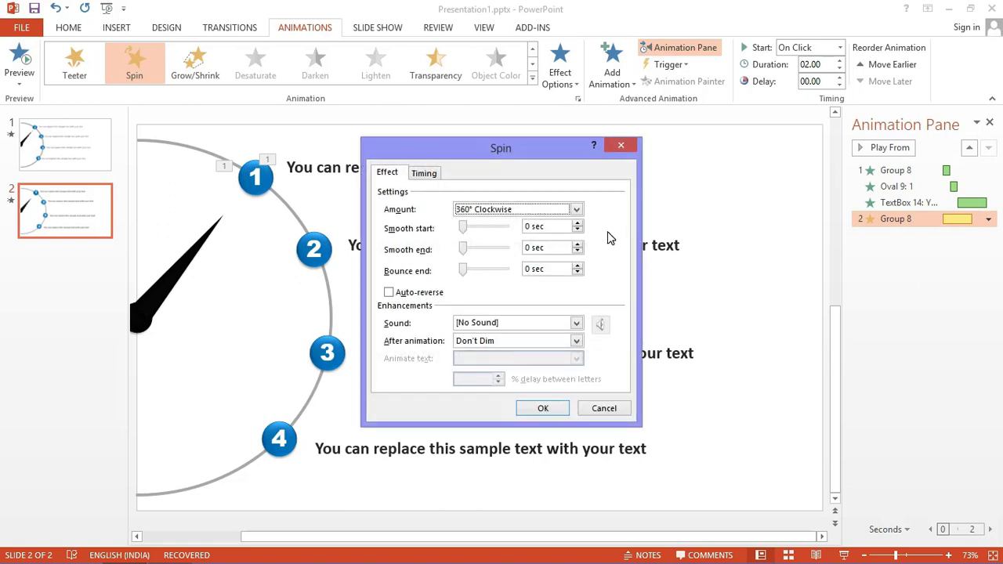
left_click(577, 210)
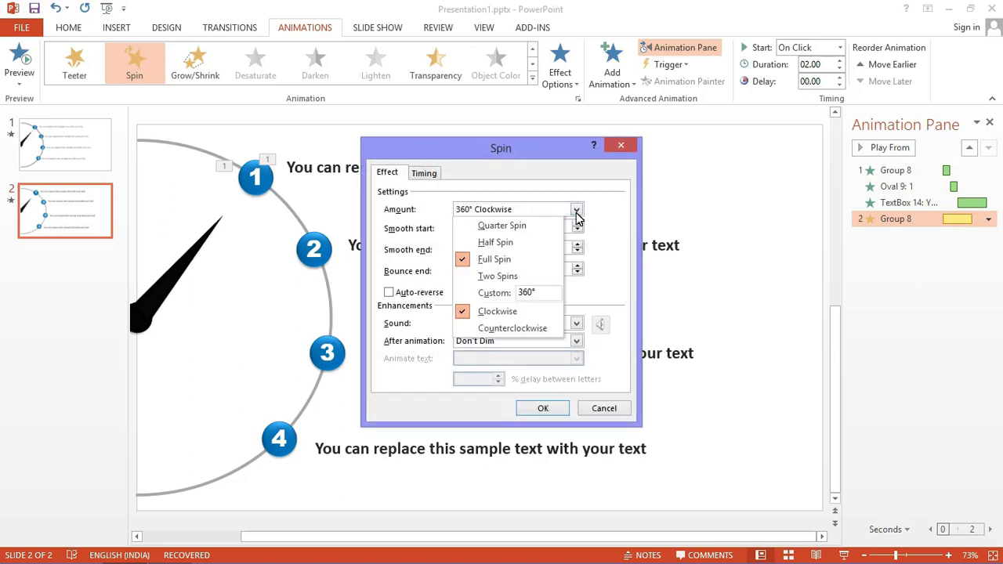
left_click(528, 294)
type("30")
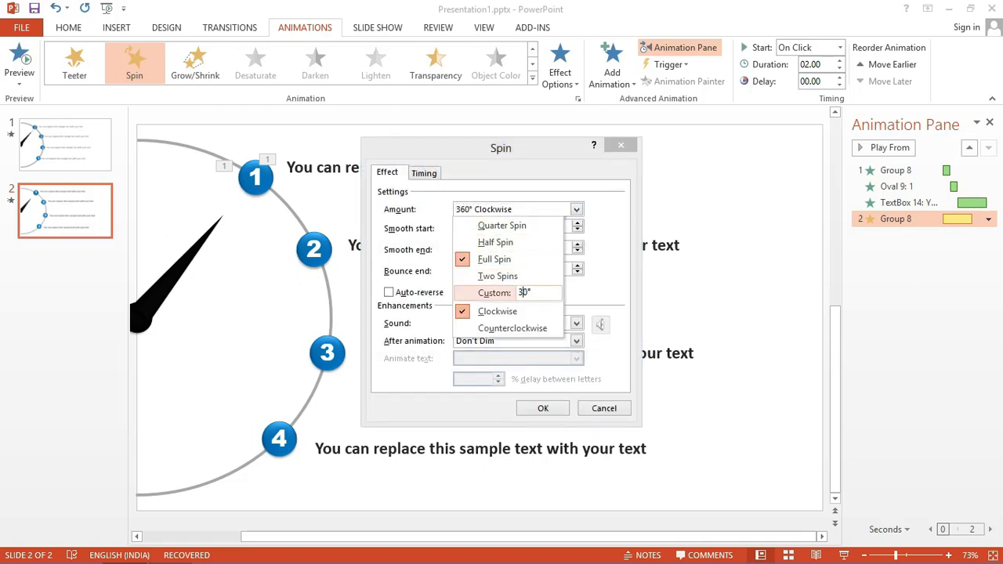
key("Return")
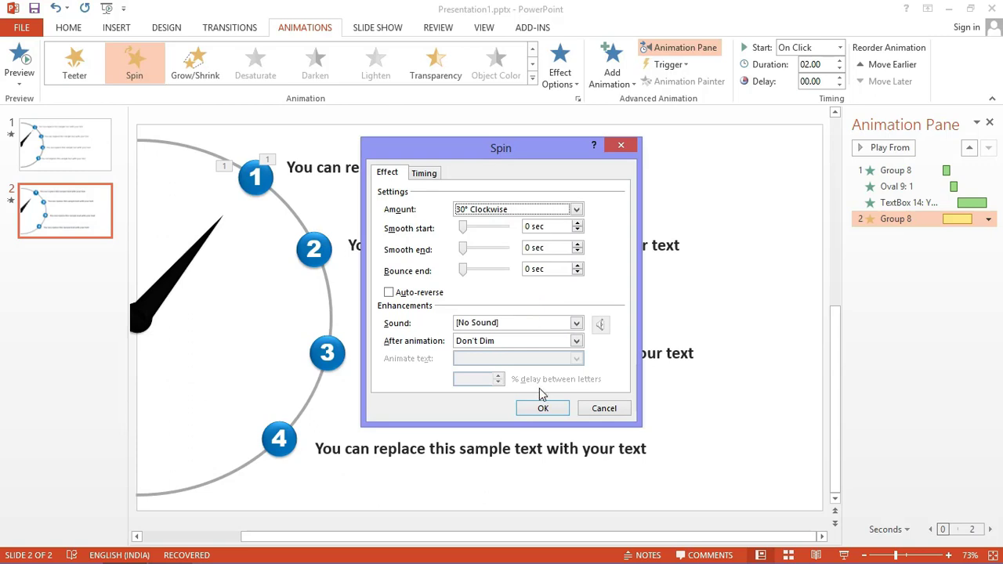
left_click(543, 408)
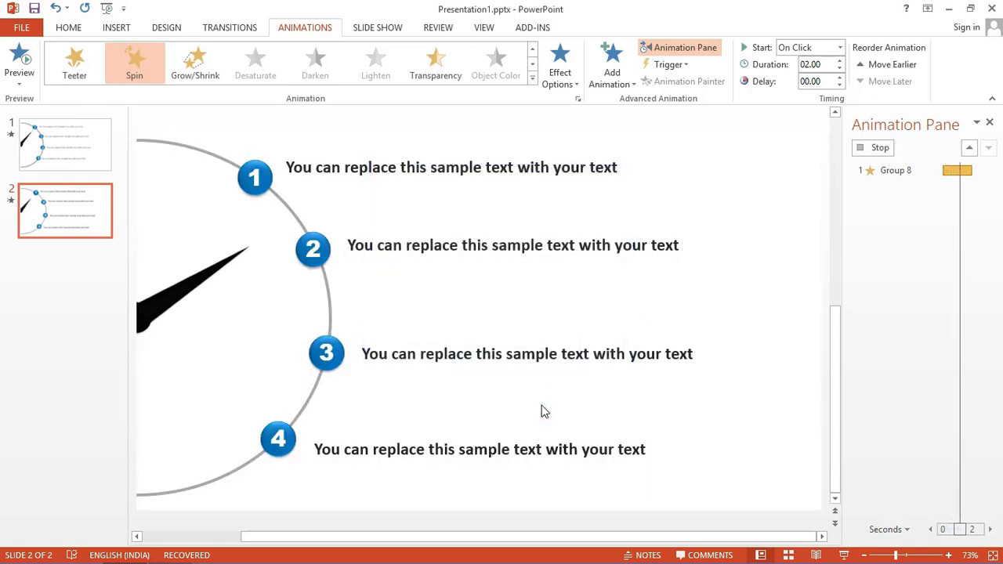
- Shorten the needle spin's duration to 0.50 seconds
left_click(841, 71)
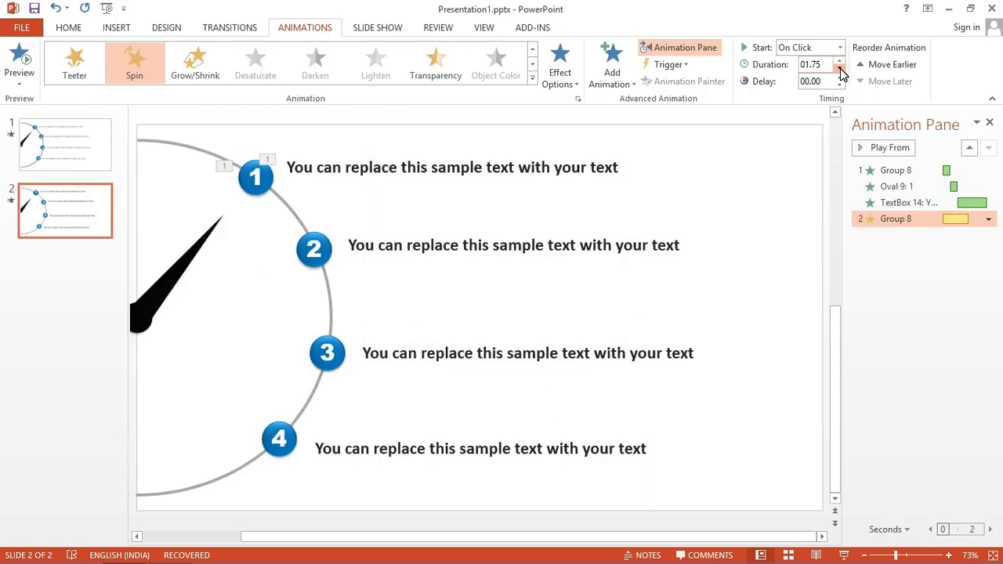
left_click(841, 70)
left_click(841, 70)
left_click(841, 71)
left_click(841, 70)
left_click(841, 71)
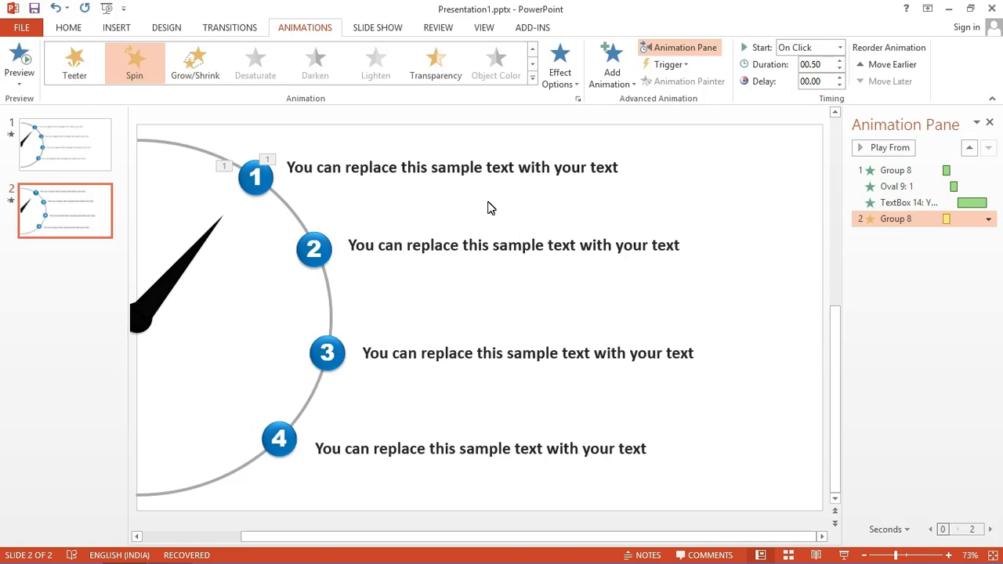
- Select circle 2 and give it a Zoom entrance effect
left_click(325, 251)
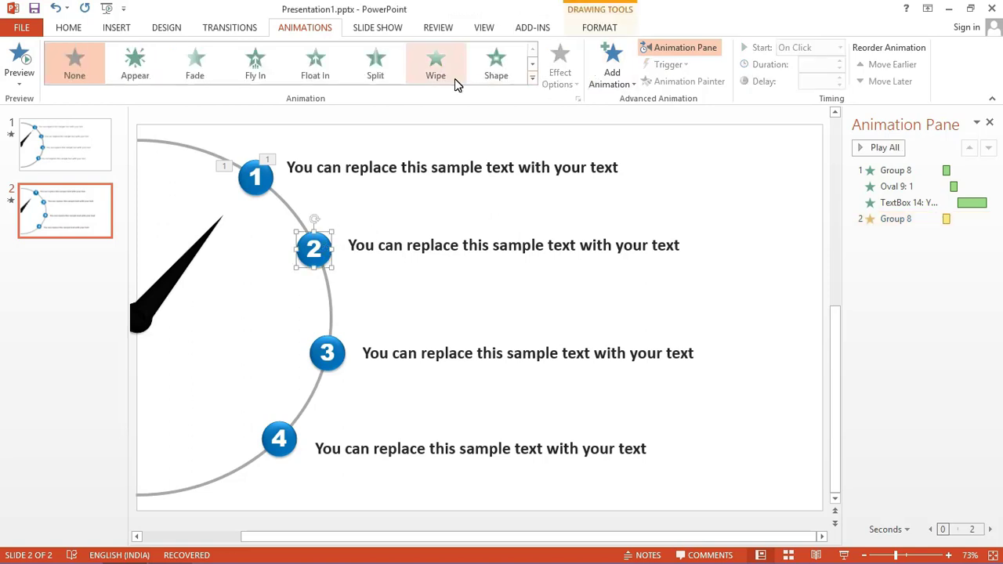
left_click(615, 70)
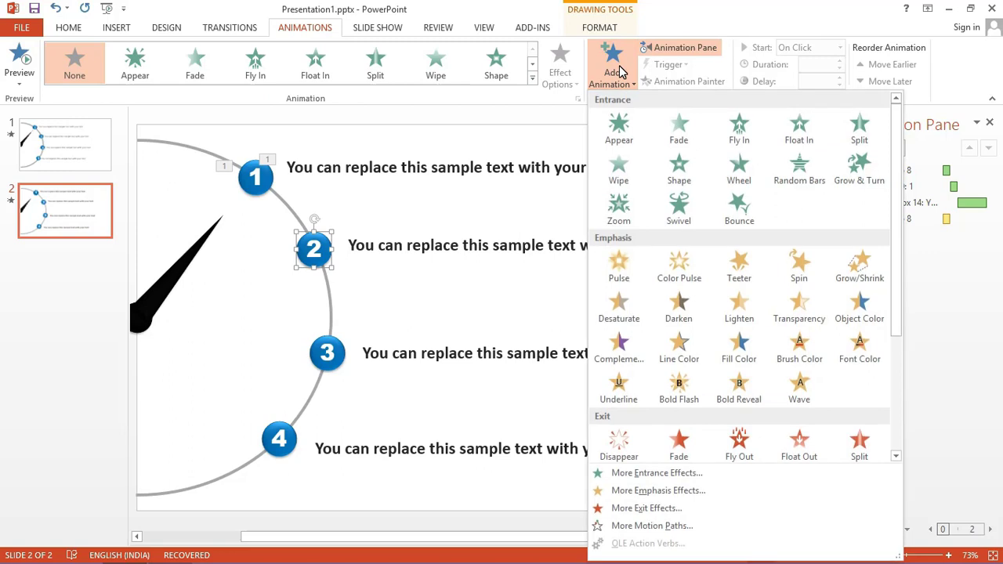
left_click(622, 216)
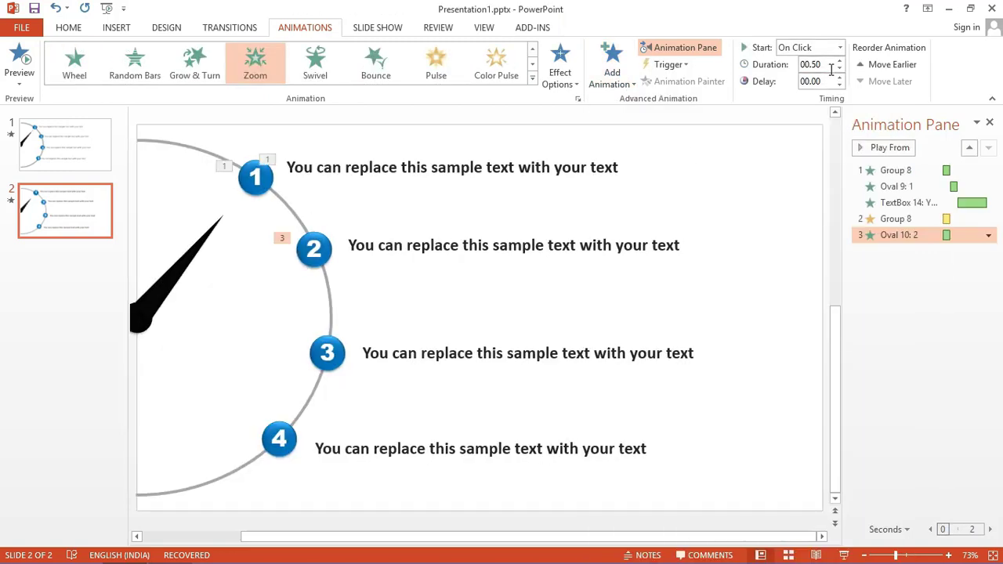
left_click(840, 48)
- Set circle 2's zoom to start After Previous and add a Wipe to the text beside it
left_click(807, 92)
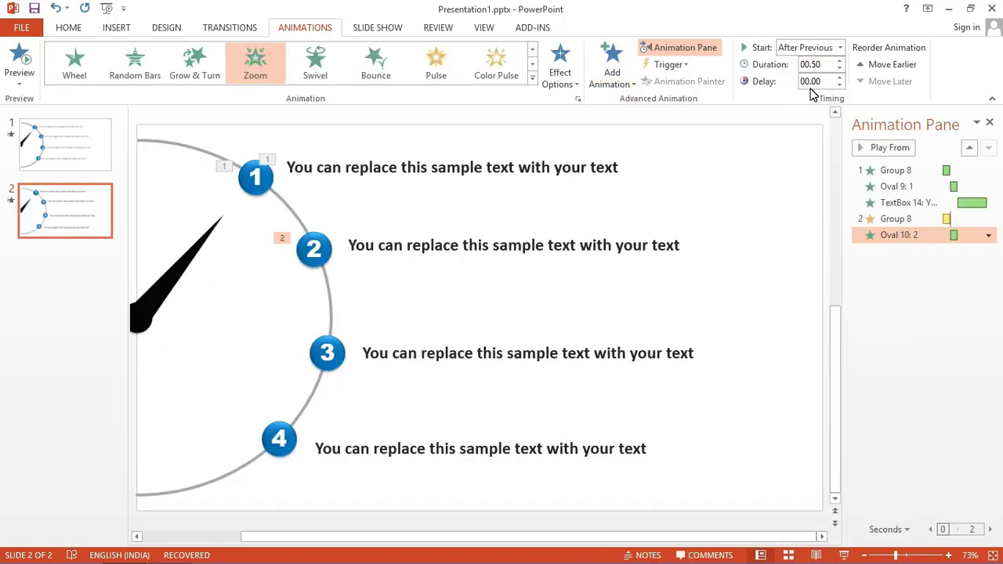
left_click(424, 247)
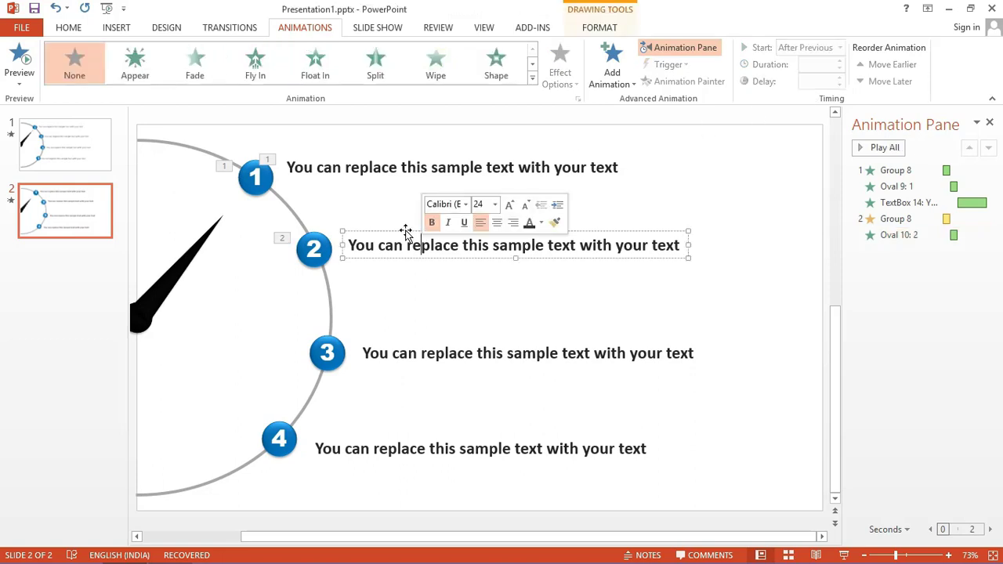
left_click(405, 232)
left_click(612, 66)
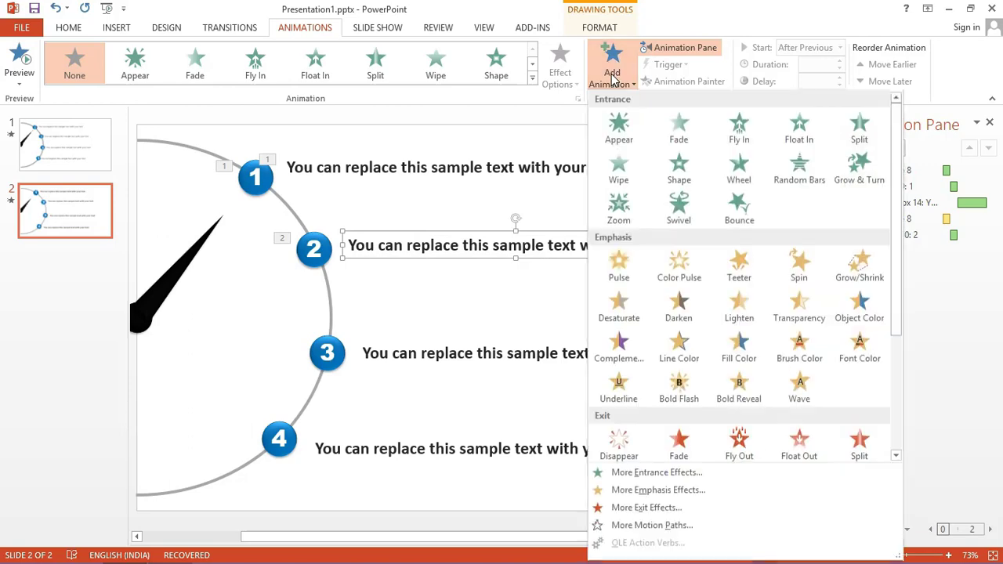
left_click(619, 164)
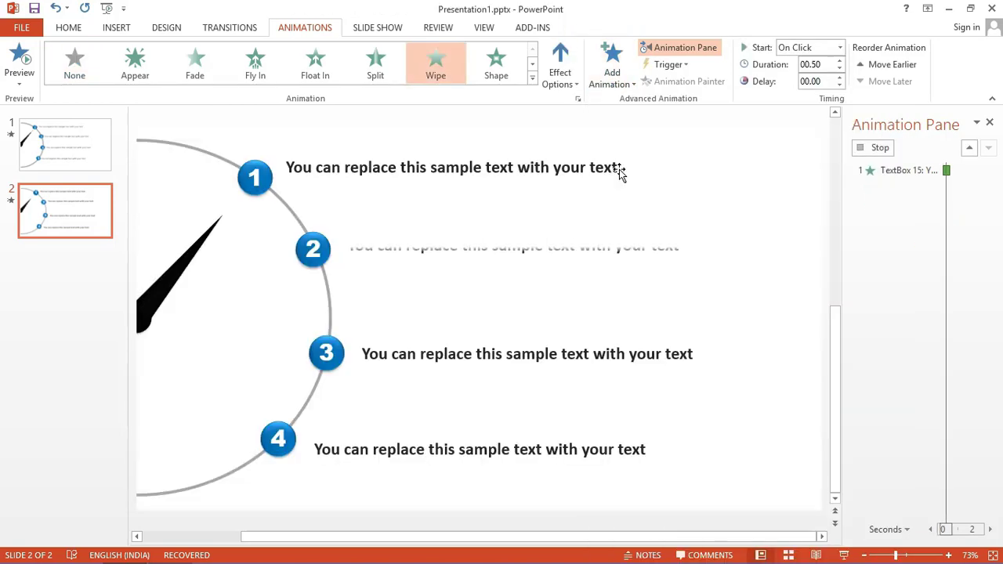
- Make that text wipe in from the left, After Previous, over 2.00 seconds
left_click(560, 67)
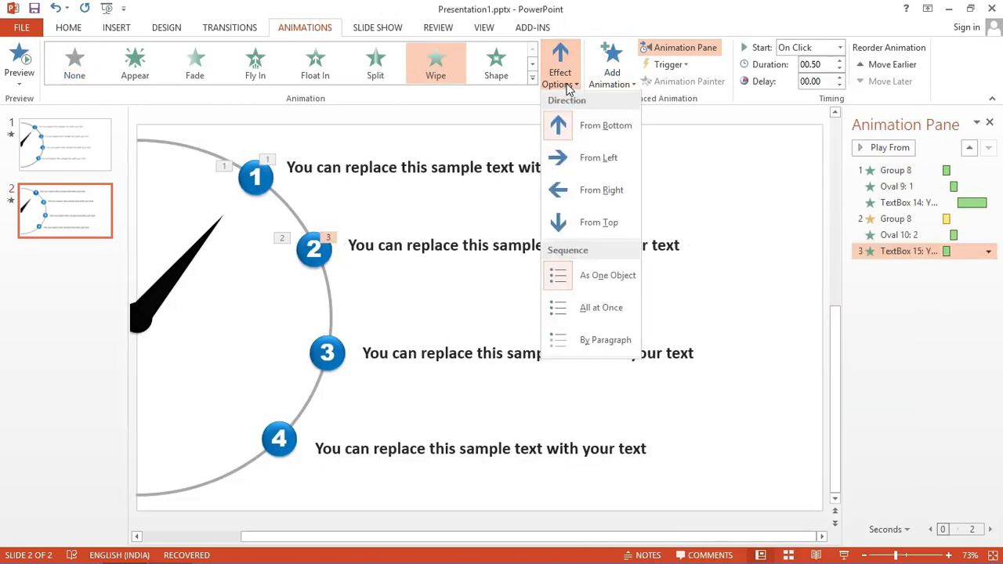
left_click(571, 156)
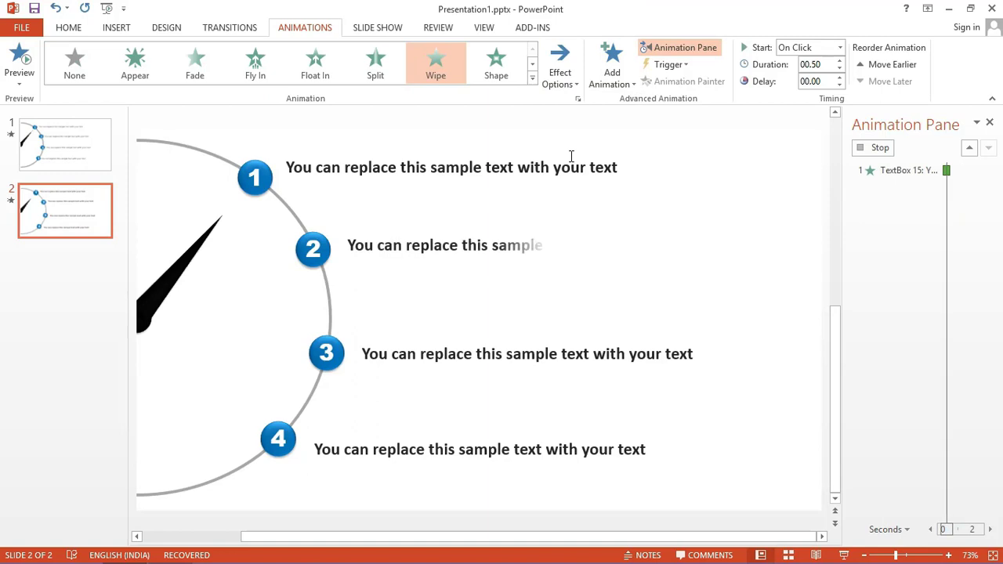
left_click(837, 47)
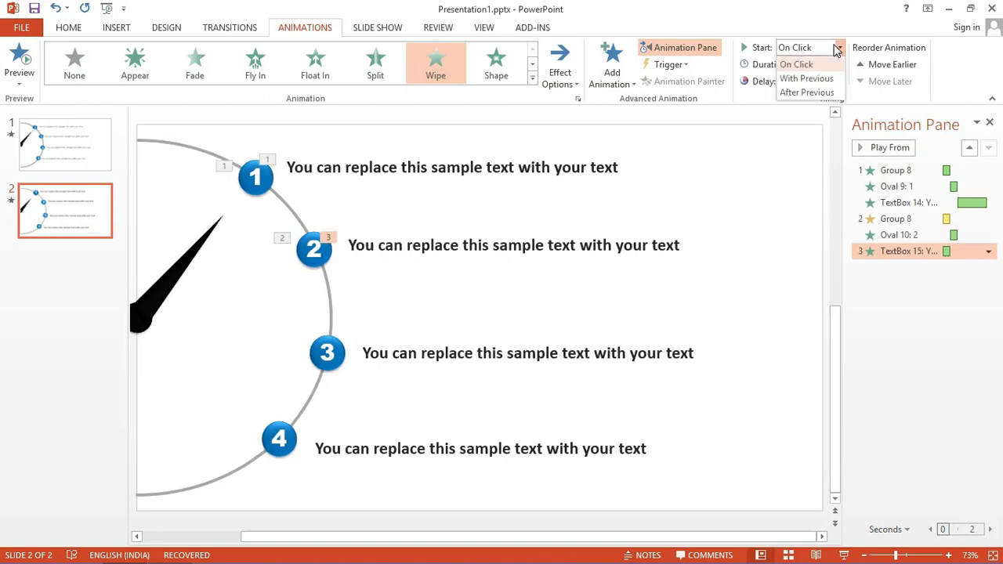
left_click(803, 93)
left_click(840, 60)
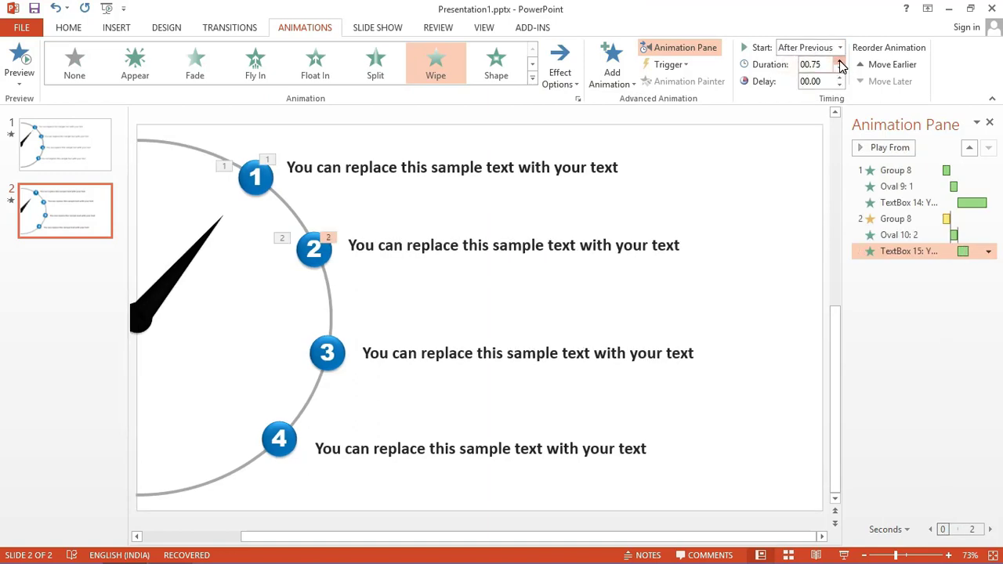
left_click(841, 60)
- Select the needle and add a third Spin emphasis to it
left_click(664, 191)
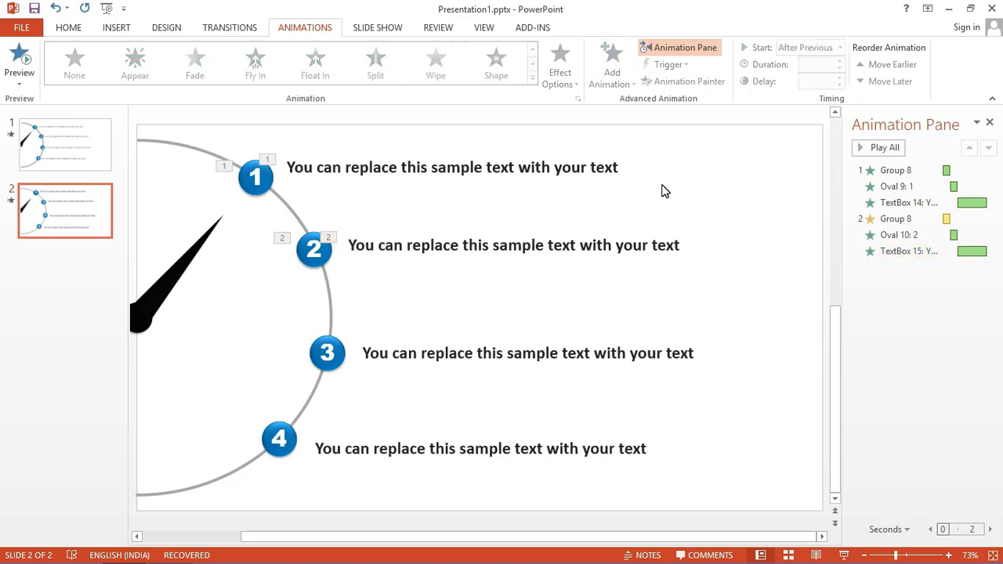
left_click(884, 223)
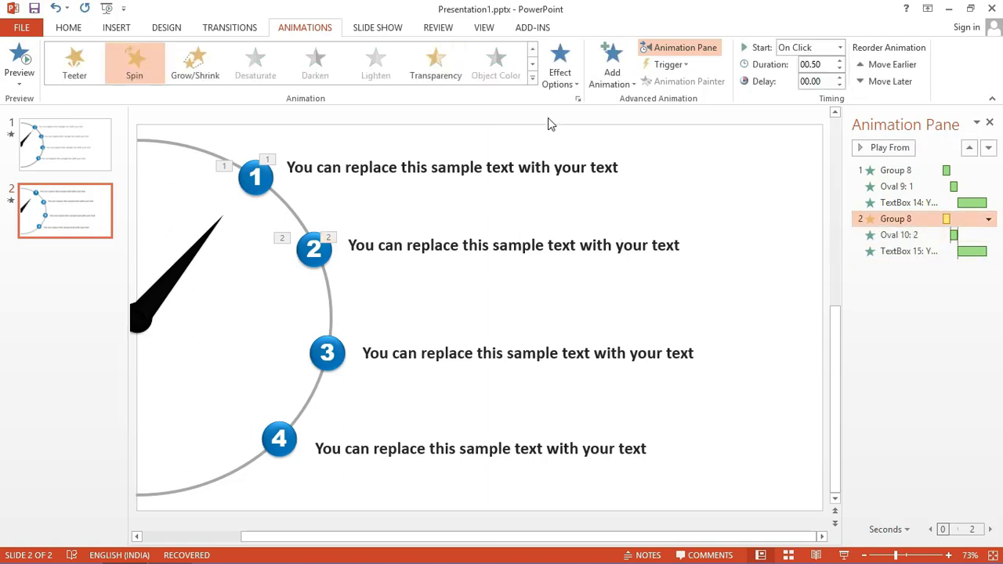
left_click(199, 241)
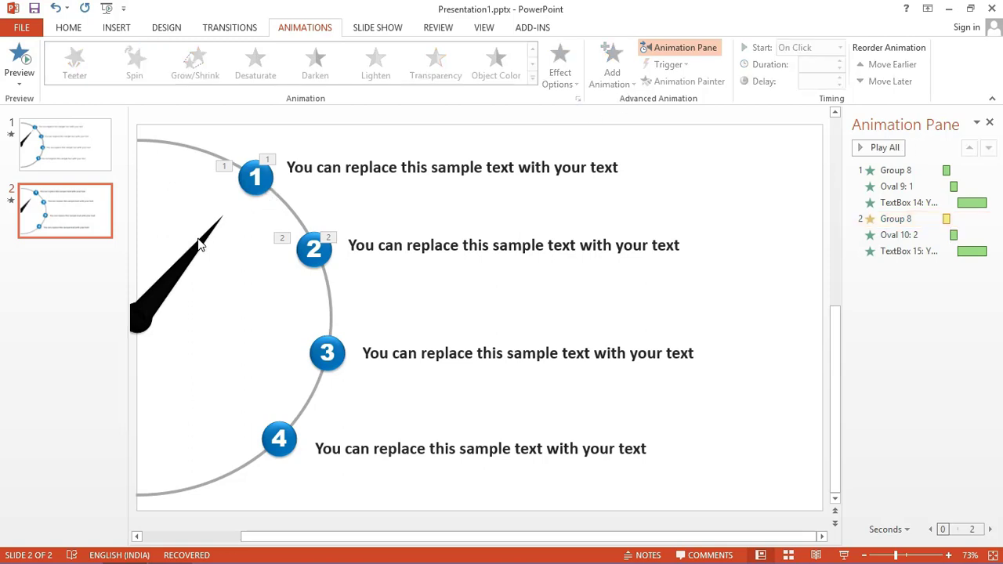
left_click(175, 269)
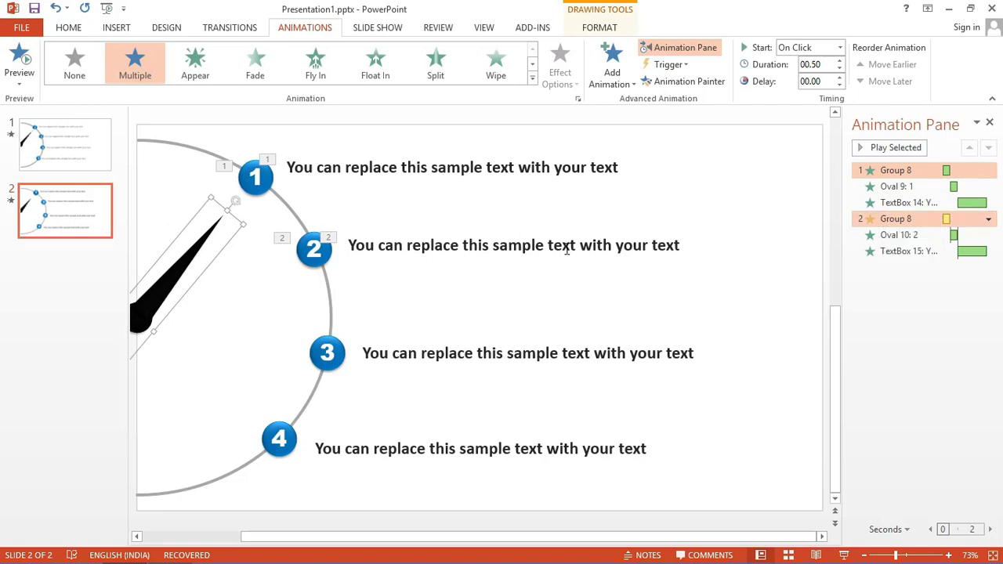
left_click(614, 71)
left_click(796, 268)
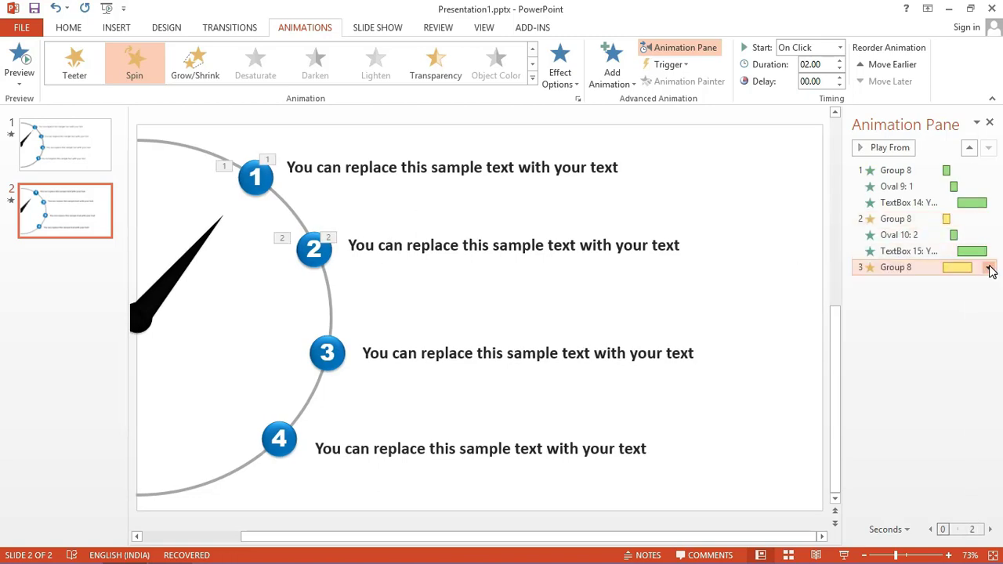
- Set the new spin to a custom 30° clockwise over 0.50 seconds
left_click(988, 268)
left_click(915, 336)
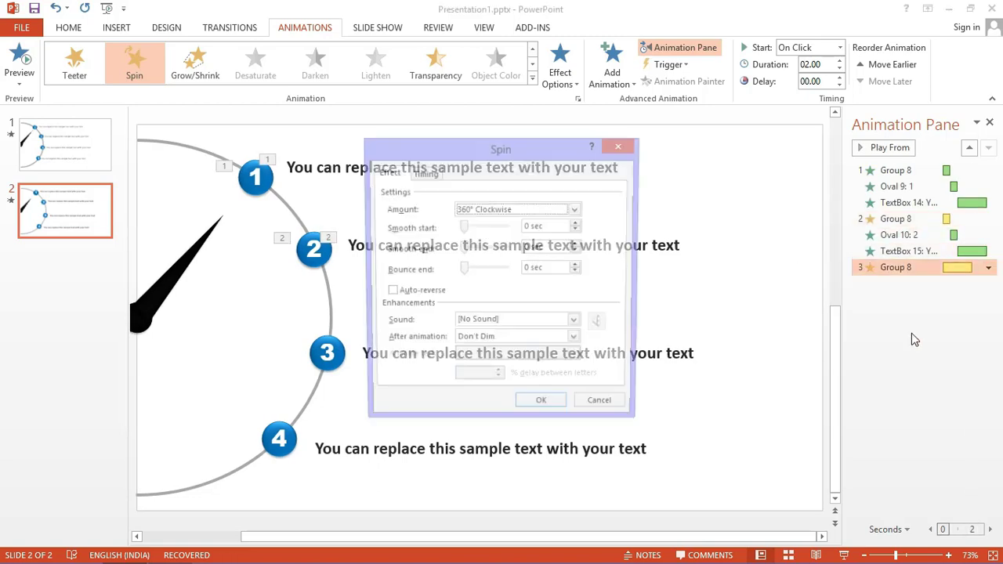
left_click(548, 210)
type("30")
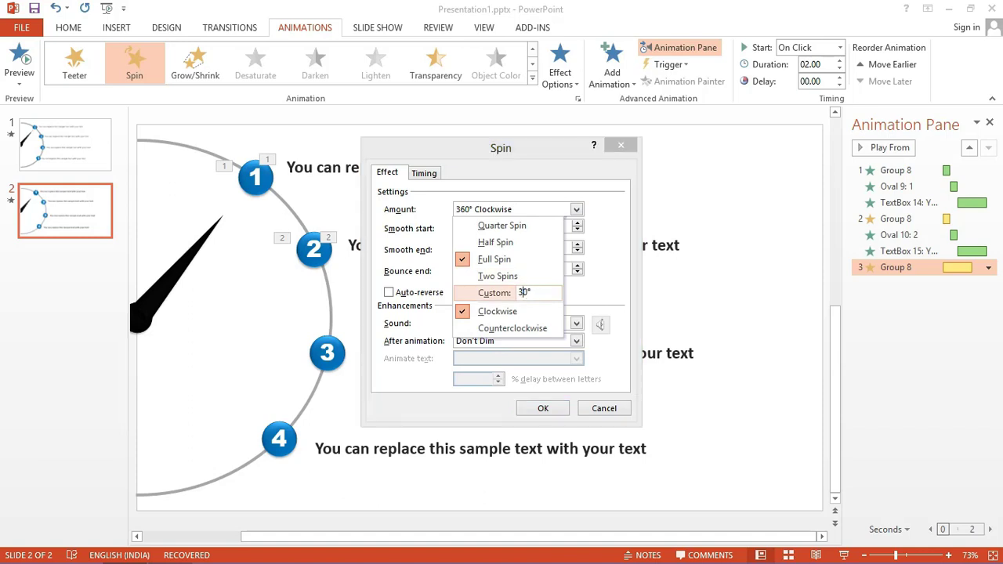
key("Return")
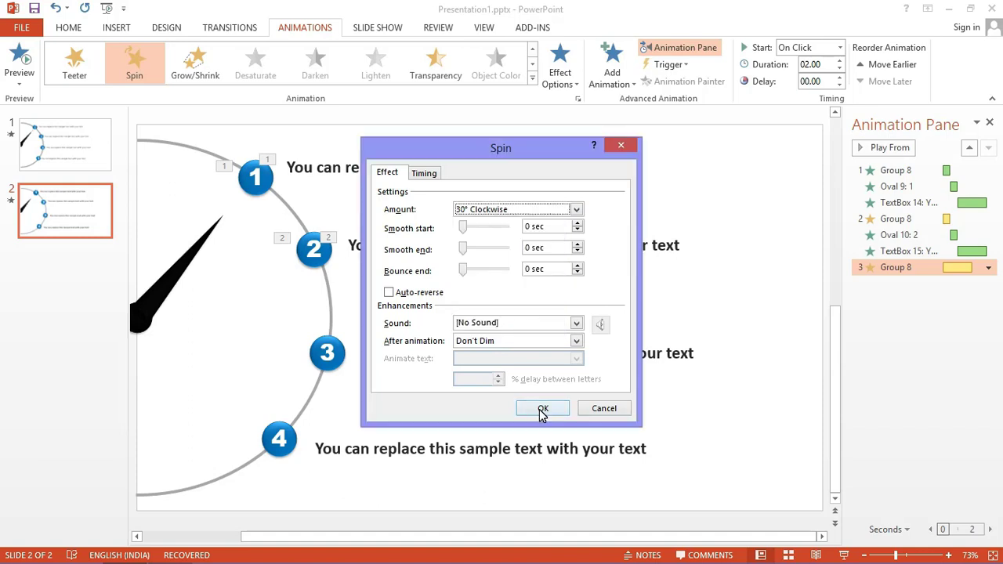
left_click(542, 411)
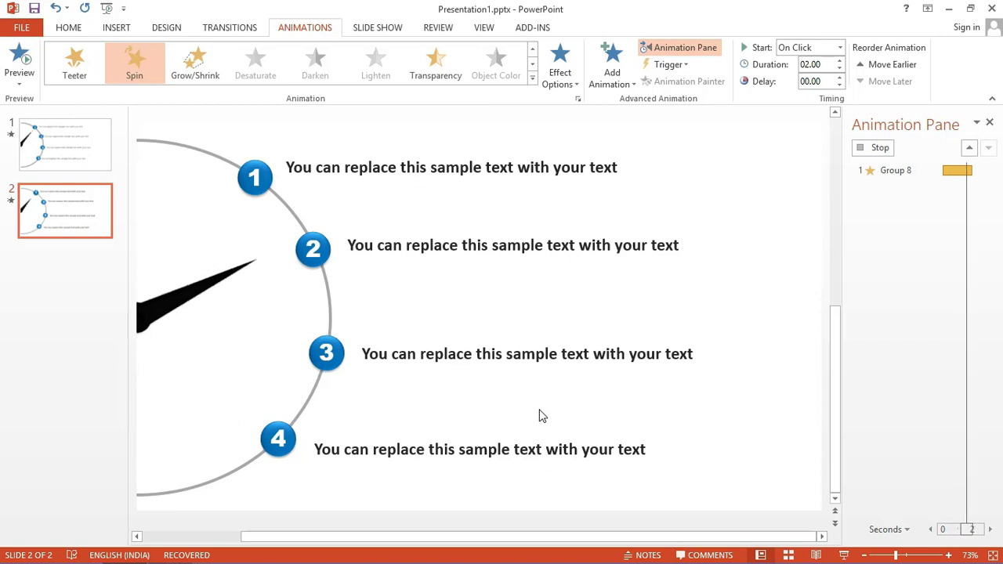
left_click(840, 69)
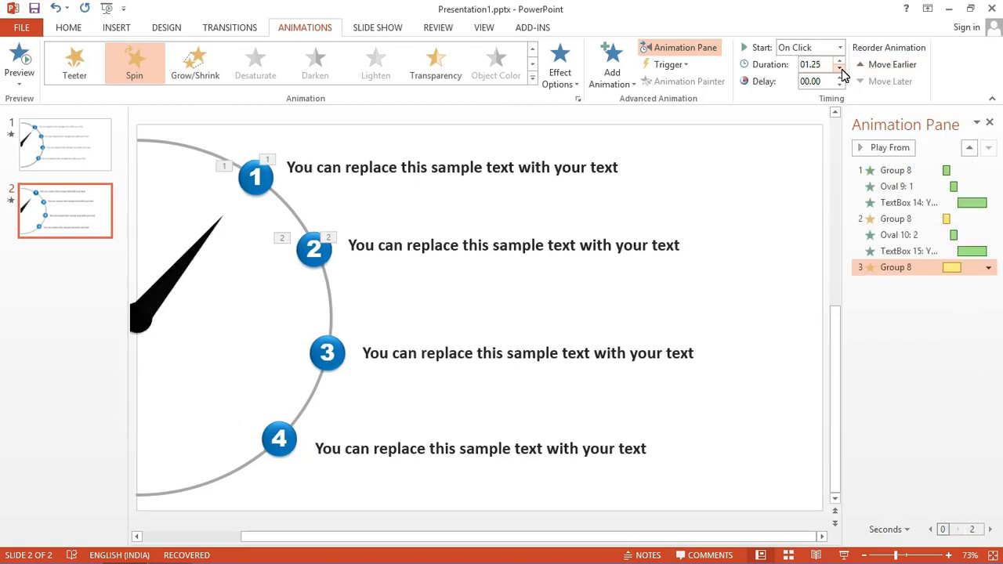
left_click(841, 70)
- Copy circle 2's Zoom entrance onto circle 3 with the Animation Painter
left_click(311, 251)
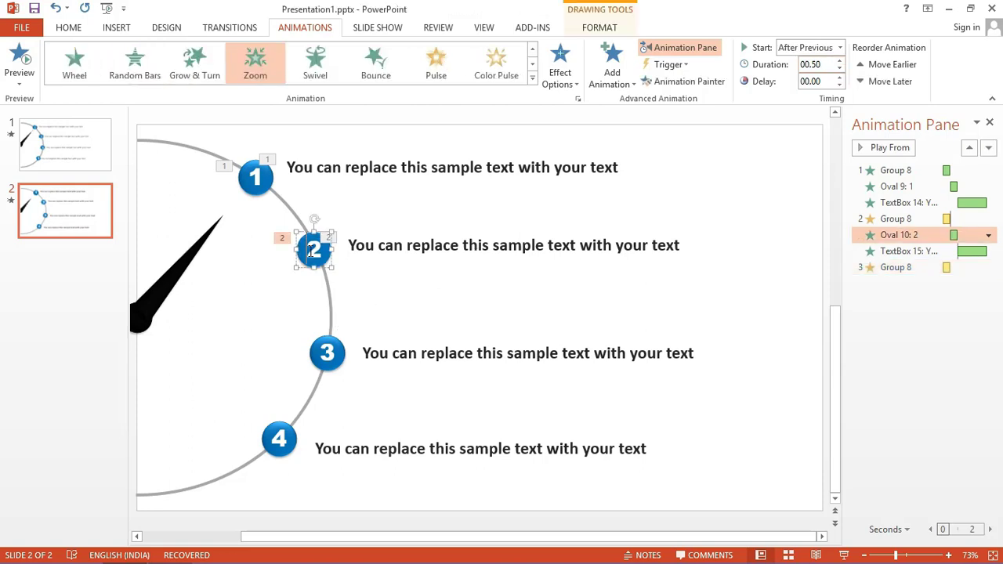
left_click(681, 87)
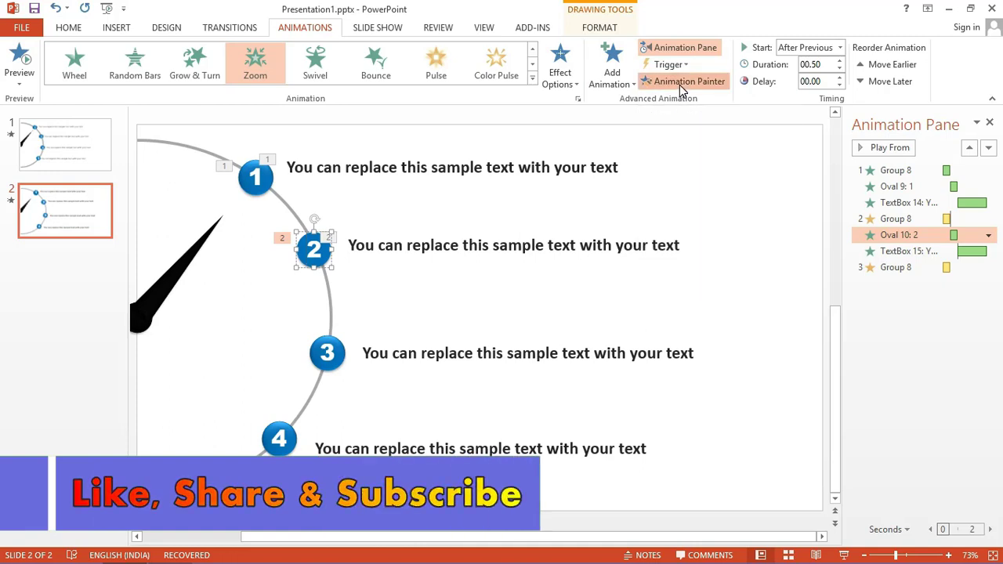
left_click(335, 350)
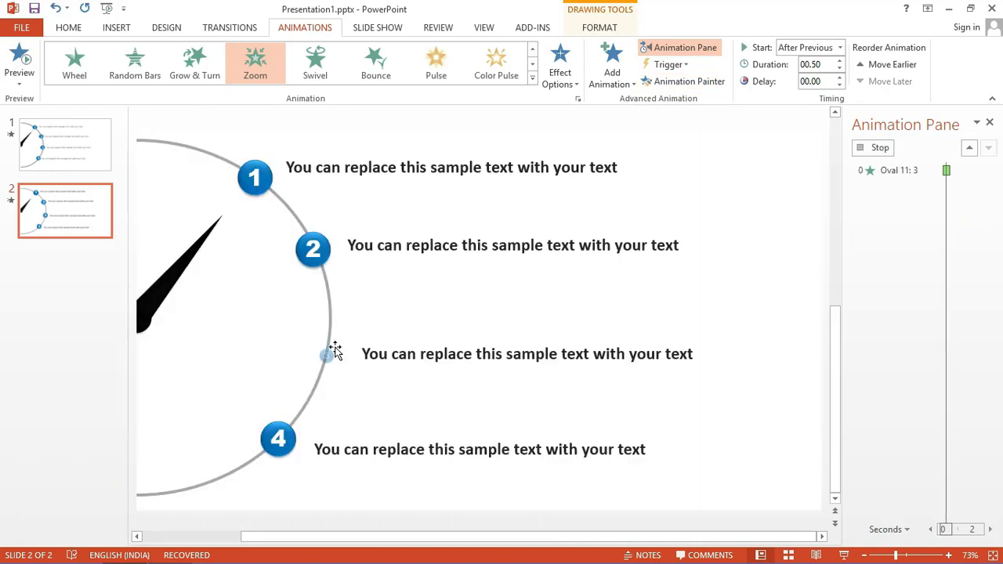
- Copy item 2's text Wipe onto item 3's text, then preview the animations
left_click(410, 244)
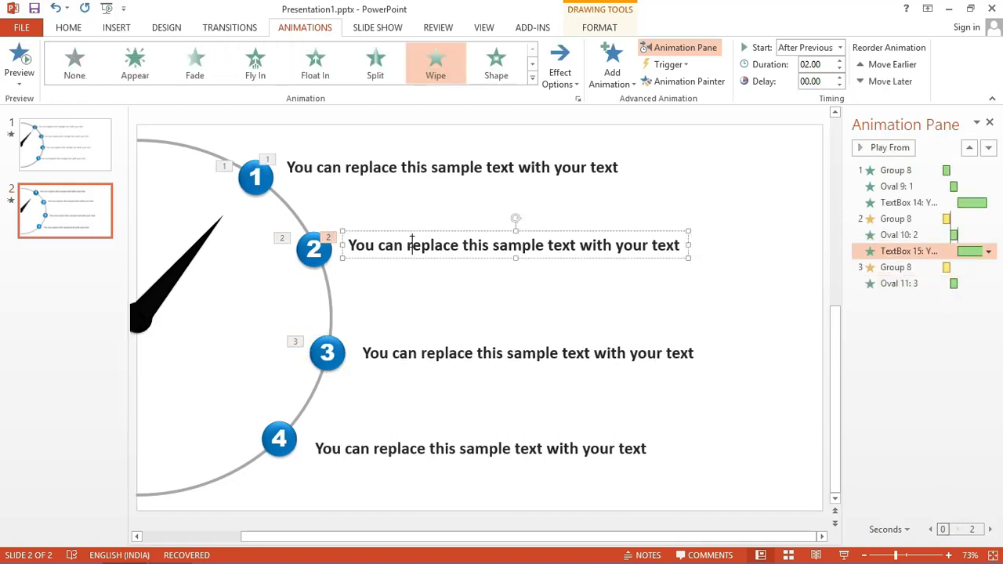
left_click(669, 83)
left_click(444, 354)
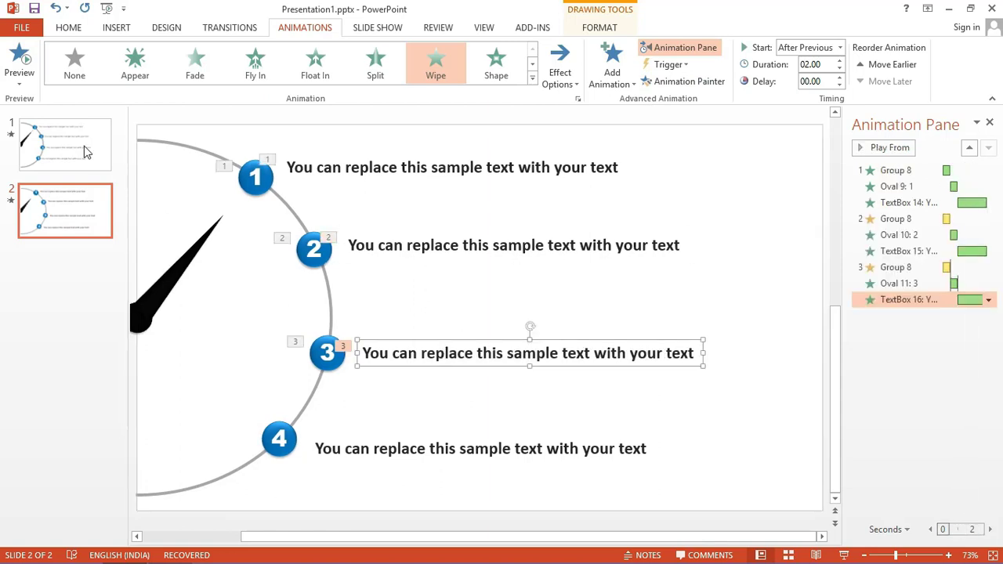
left_click(15, 55)
left_click(162, 294)
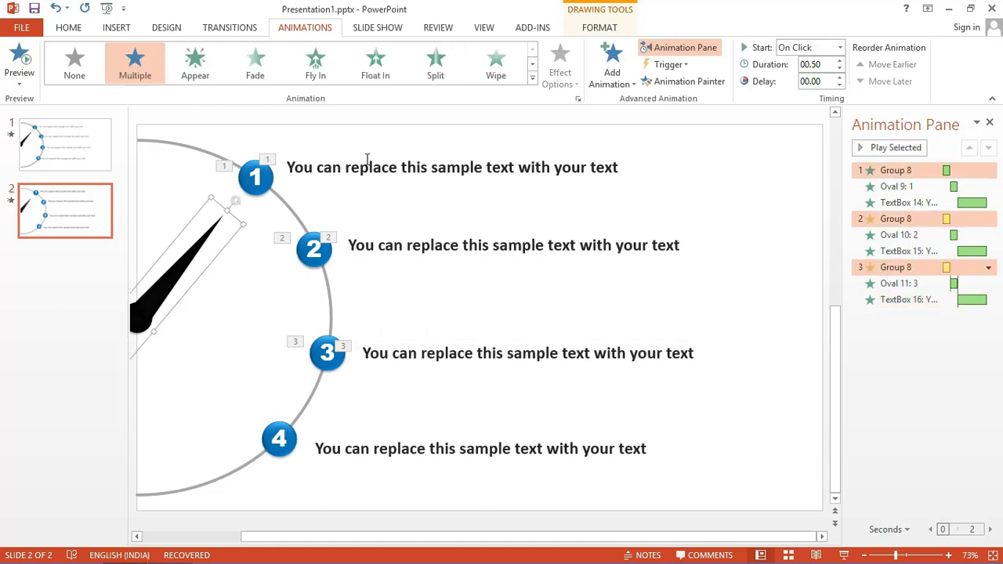
- Add a fourth Spin to the needle group: custom 30° clockwise over 0.50 seconds
left_click(608, 67)
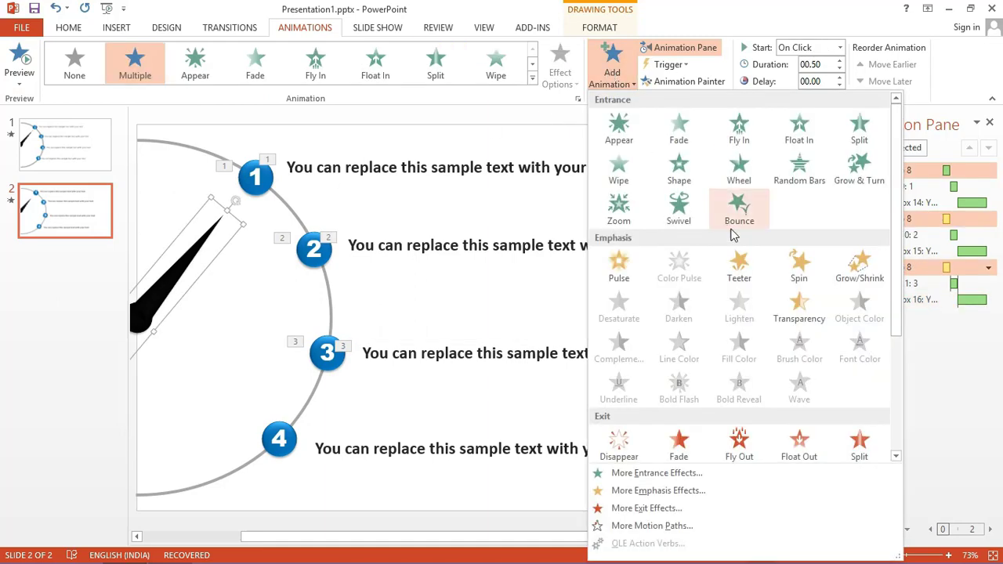
left_click(782, 270)
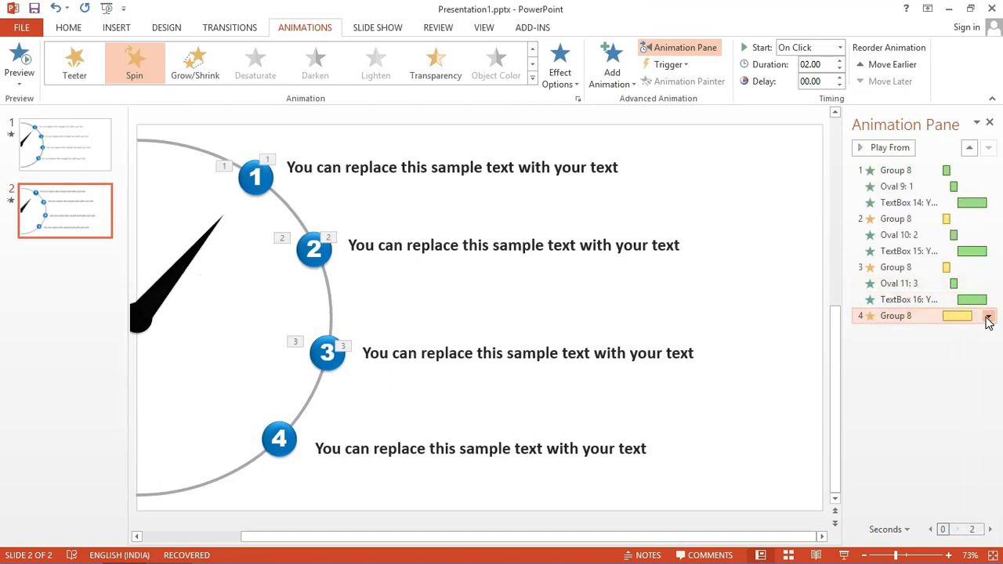
left_click(989, 317)
left_click(910, 384)
left_click(570, 209)
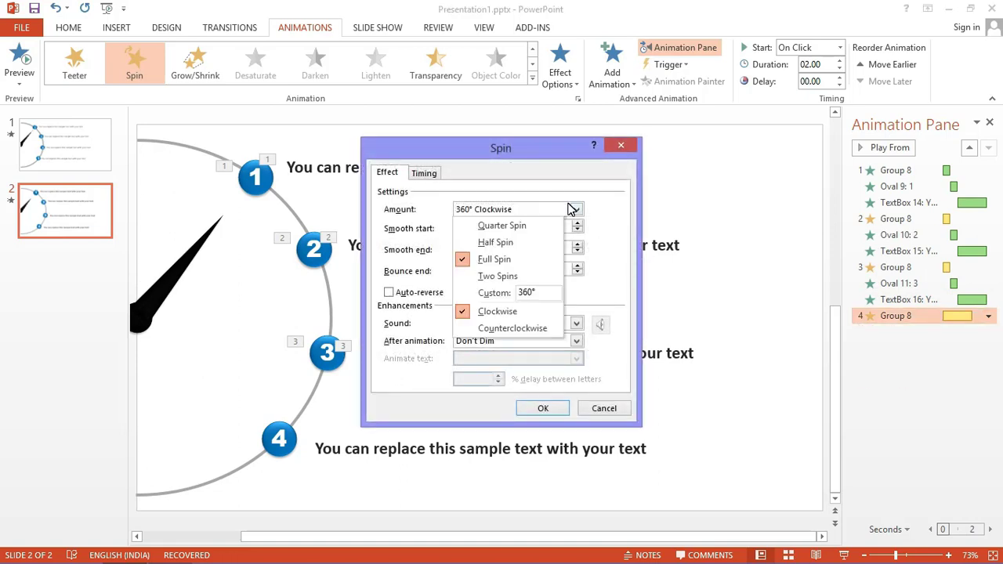
left_click(530, 293)
type("30")
key("Return")
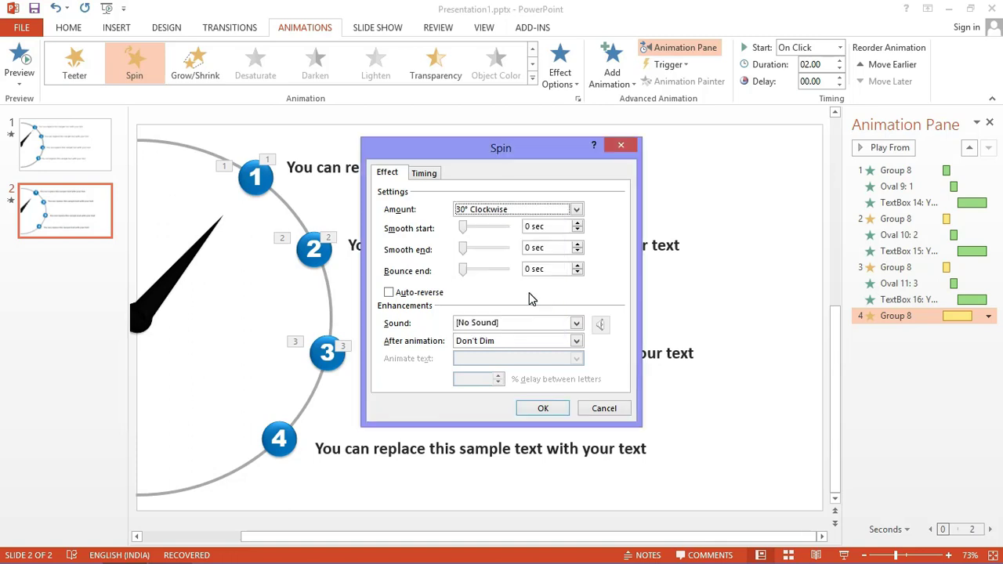
left_click(541, 412)
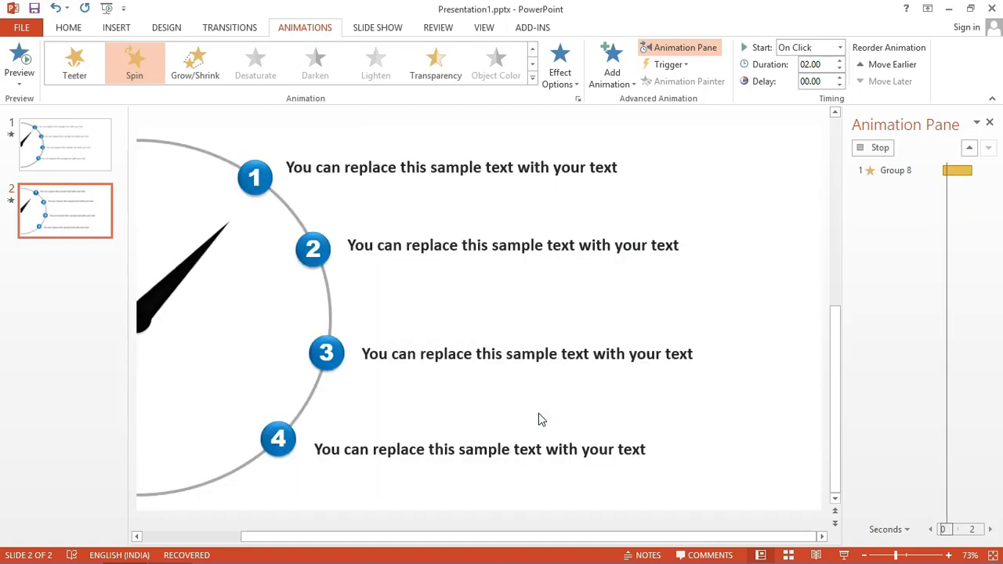
left_click(840, 72)
left_click(840, 72)
left_click(840, 73)
left_click(839, 72)
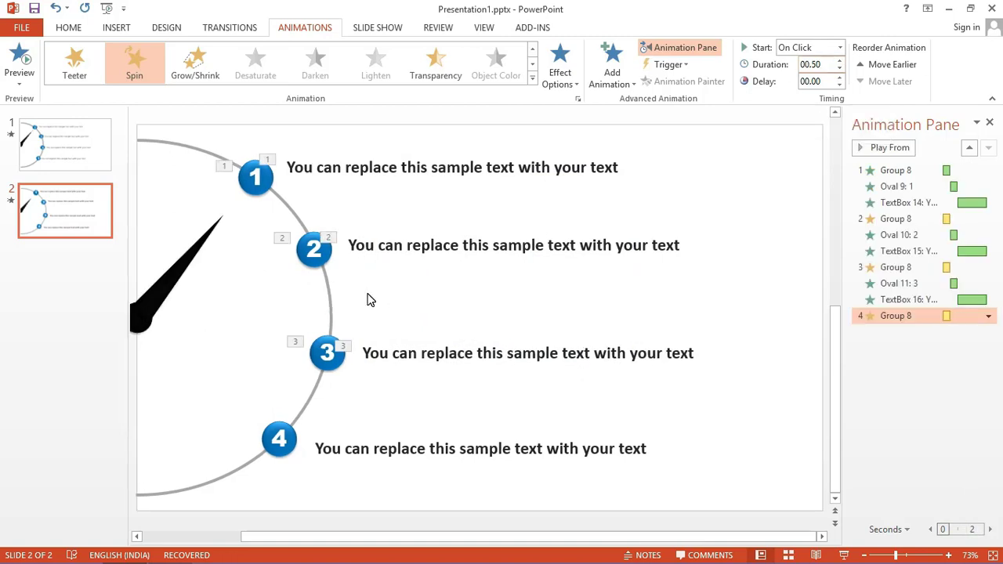
- Copy circle 3's Zoom entrance onto circle 4 with the Animation Painter
left_click(321, 365)
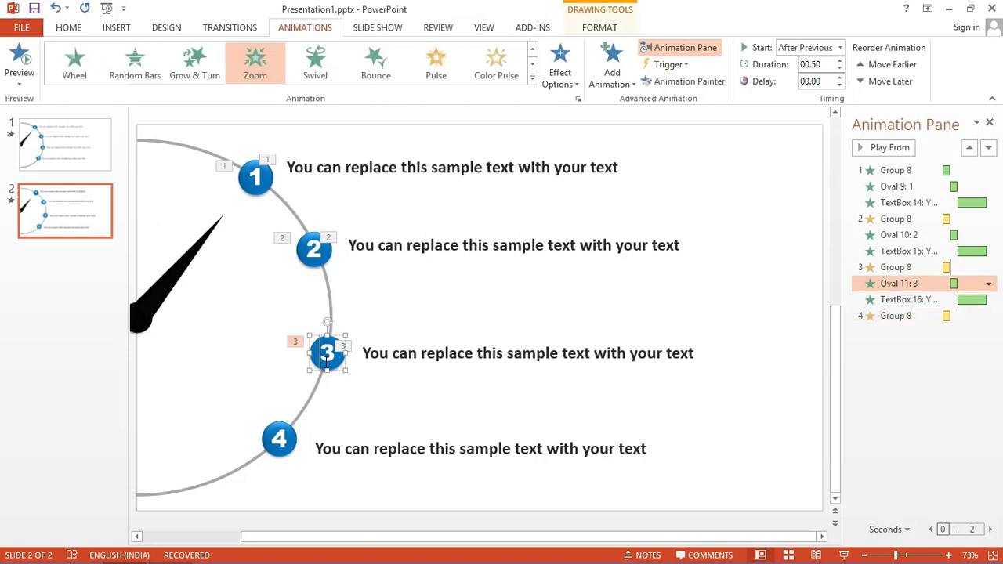
left_click(664, 82)
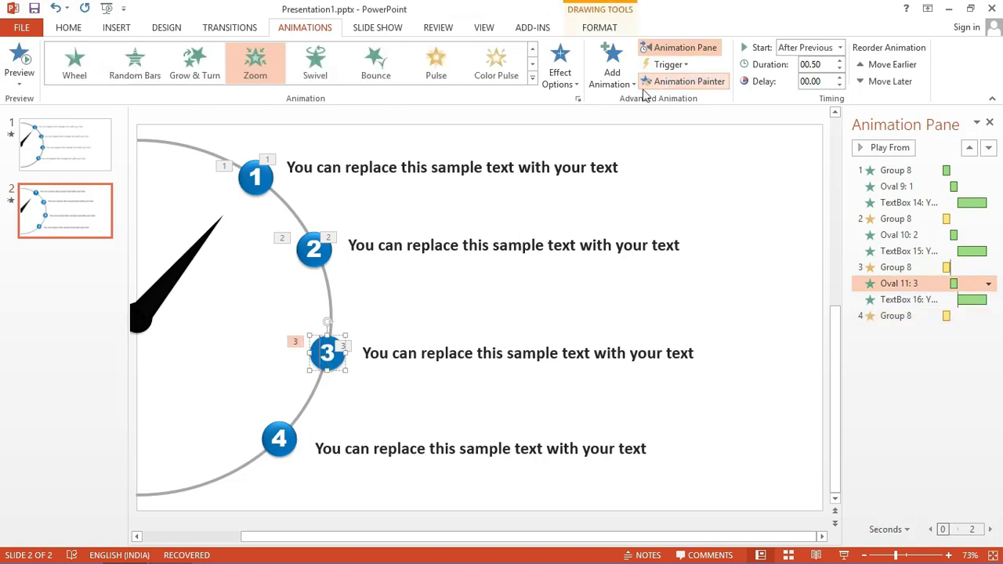
left_click(280, 440)
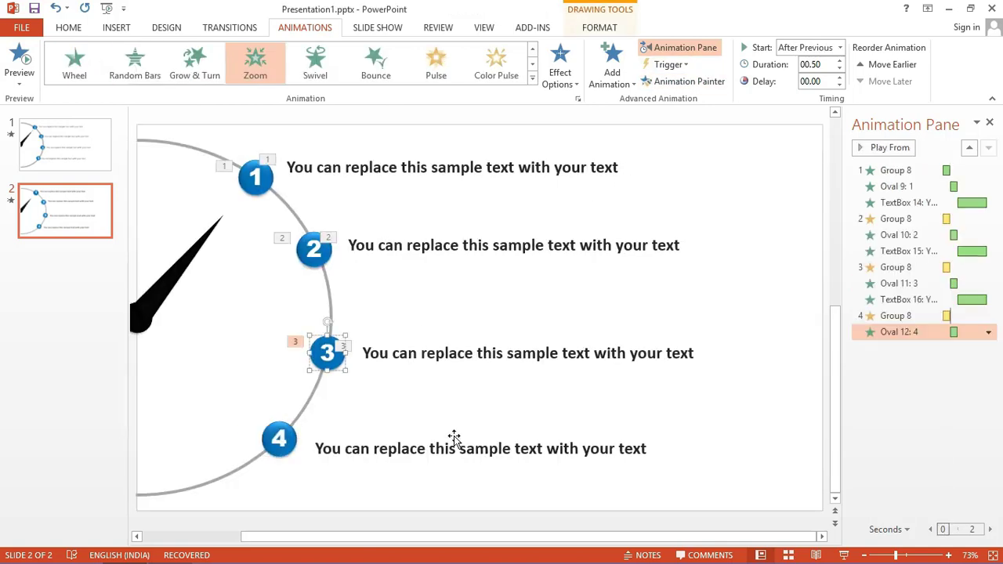
- Copy item 3's text Wipe onto item 4's text
left_click(513, 355)
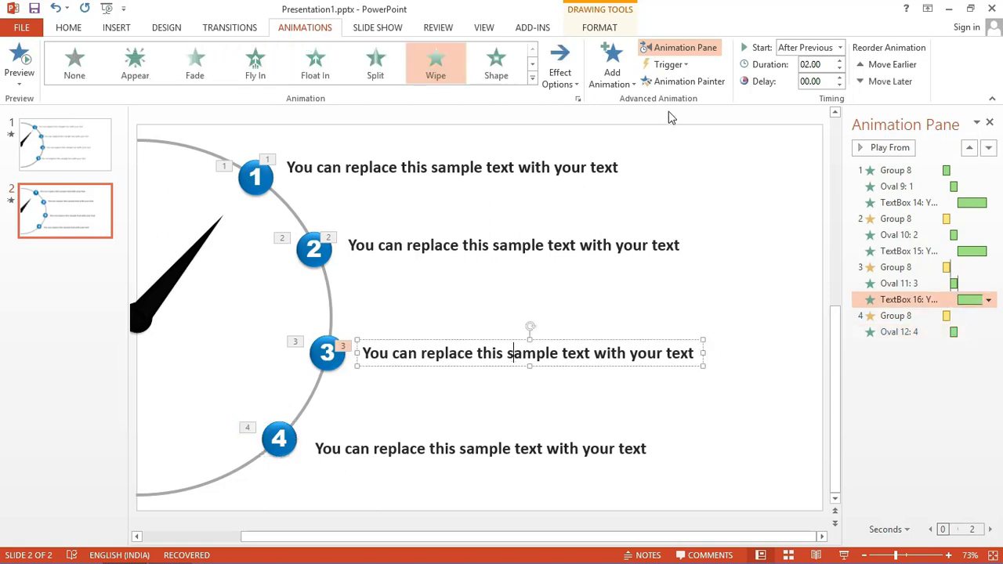
left_click(680, 85)
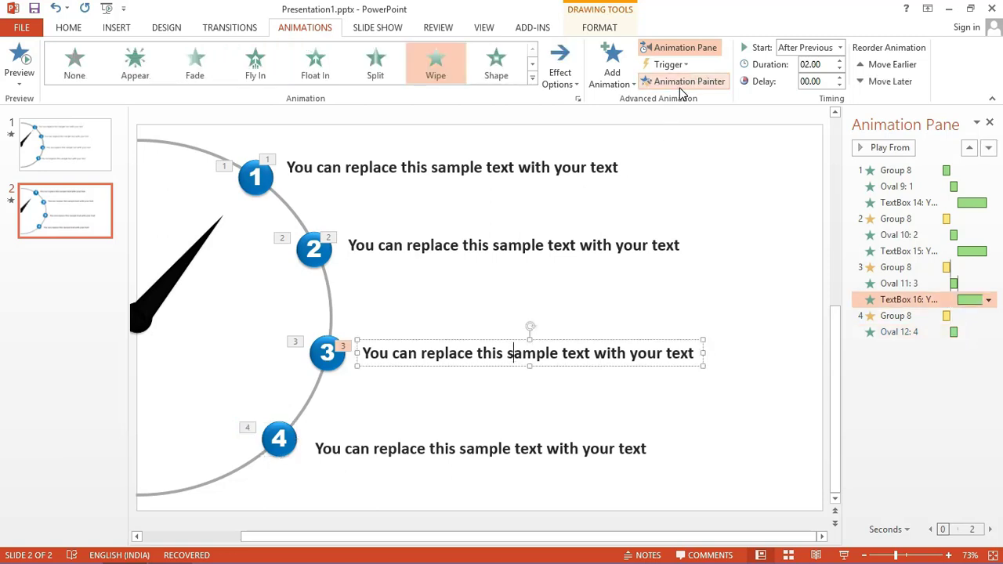
left_click(439, 461)
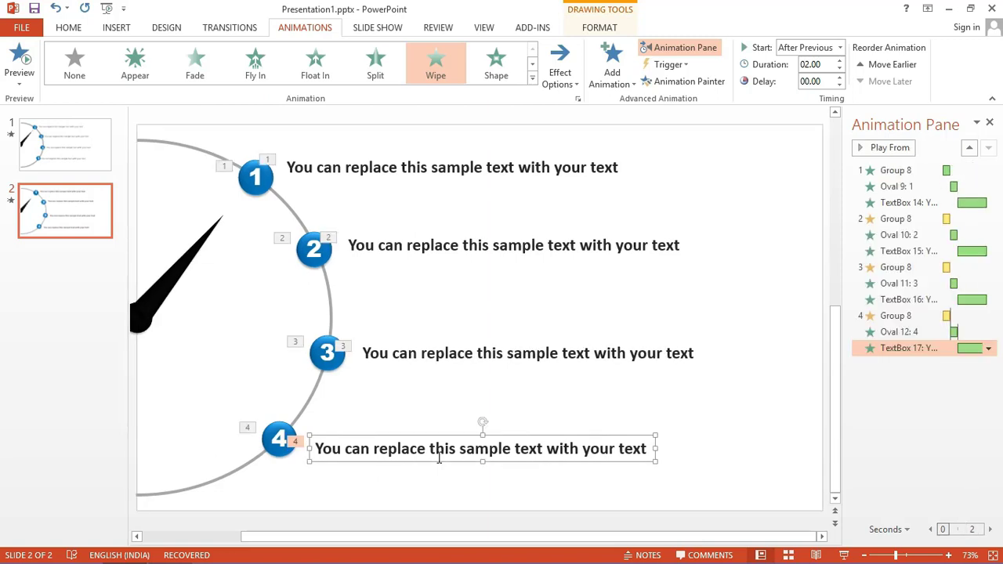
left_click(698, 186)
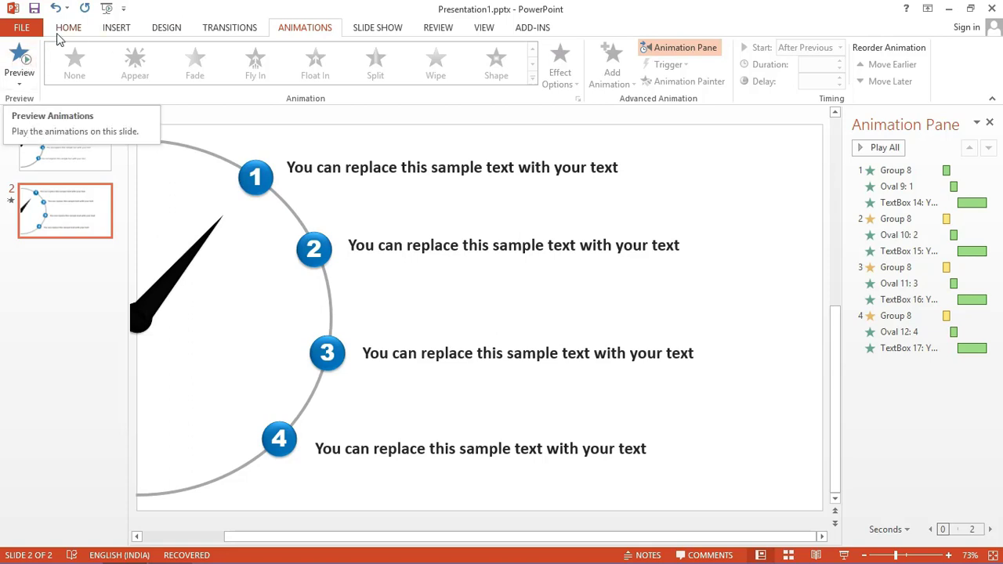
- Run the slide show from the beginning through the clock animations, then exit with Esc
left_click(367, 26)
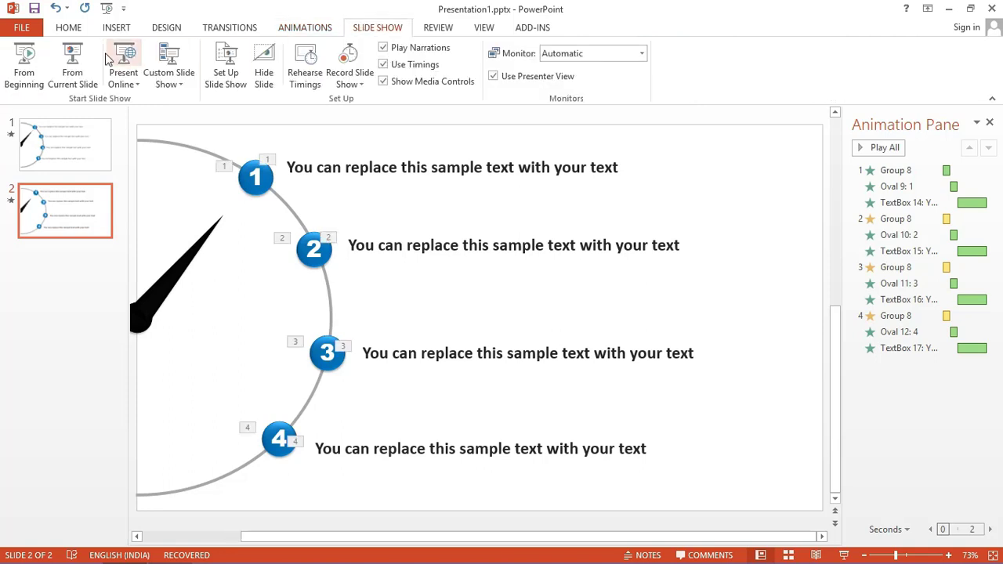
left_click(24, 67)
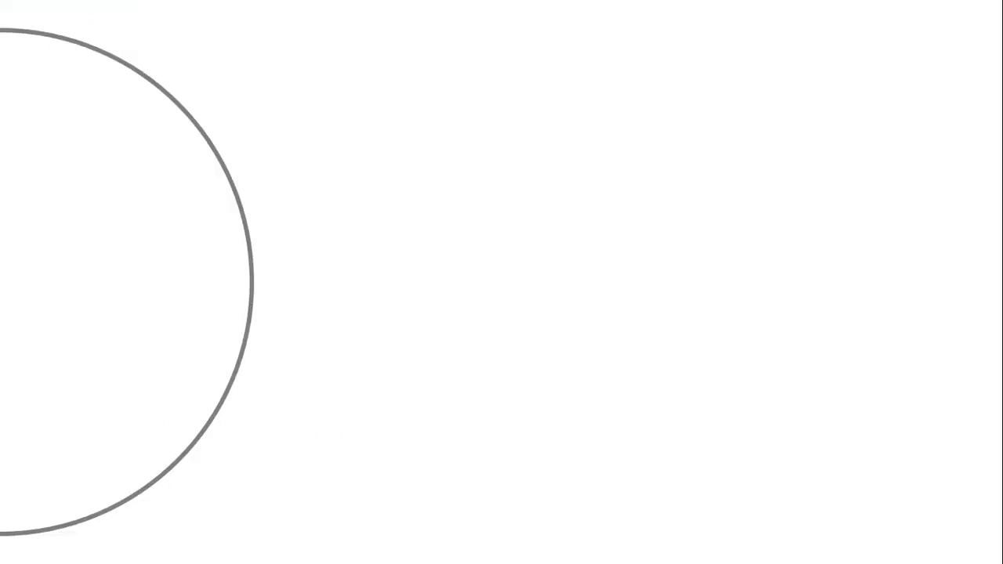
left_click(370, 148)
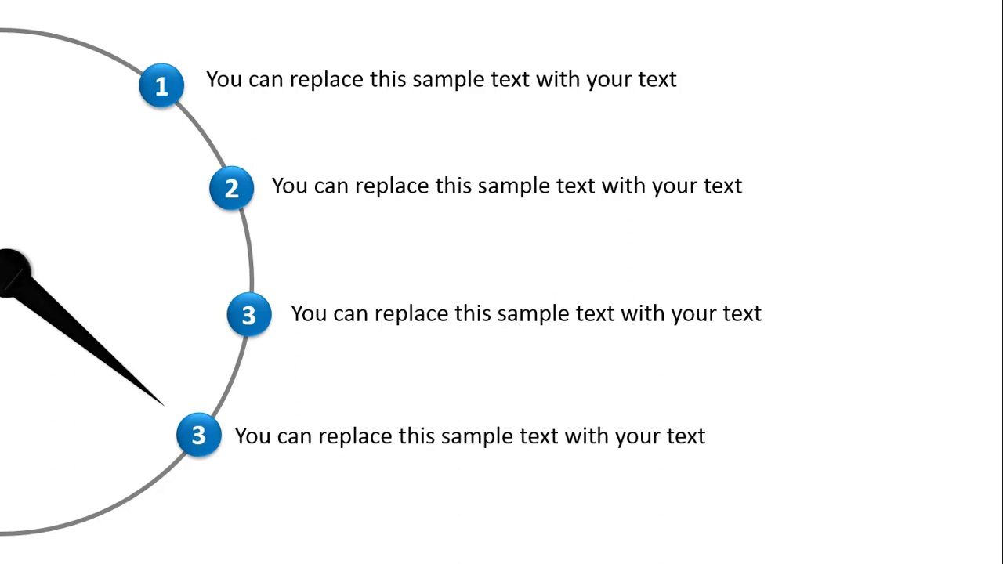
key("Escape")
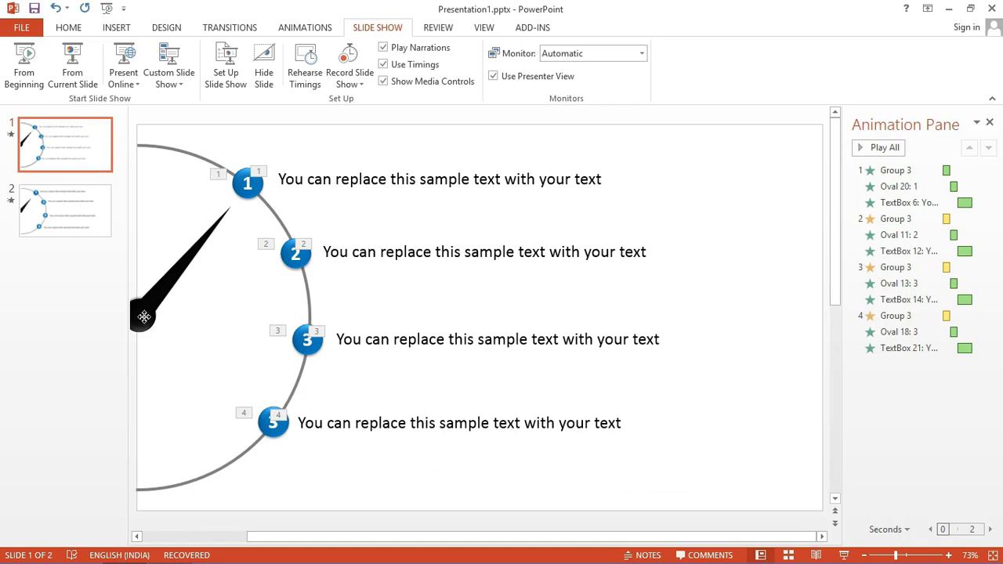
- Send the clock hand group on slide 1 to the back, behind the badges and text
left_click(141, 315)
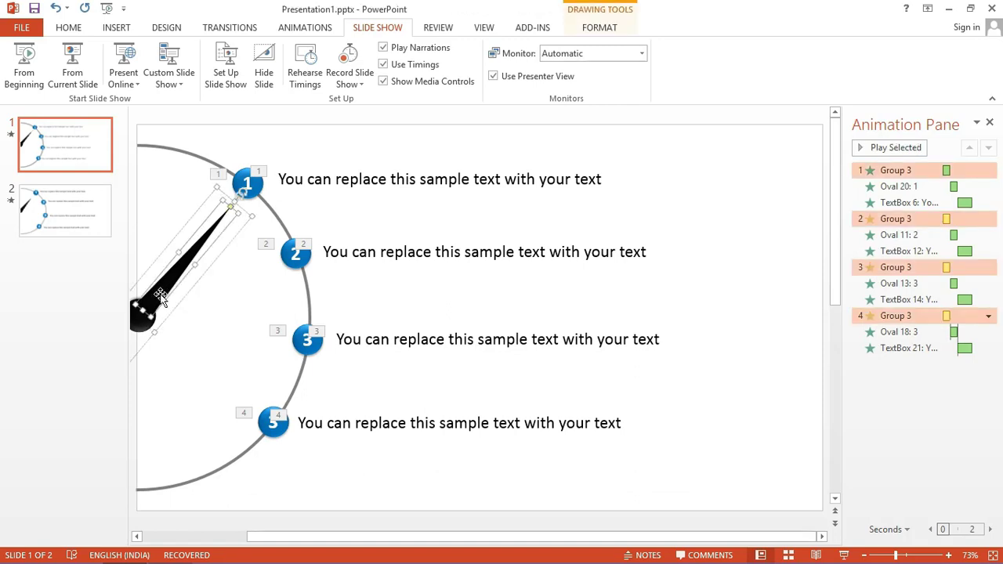
right_click(159, 294)
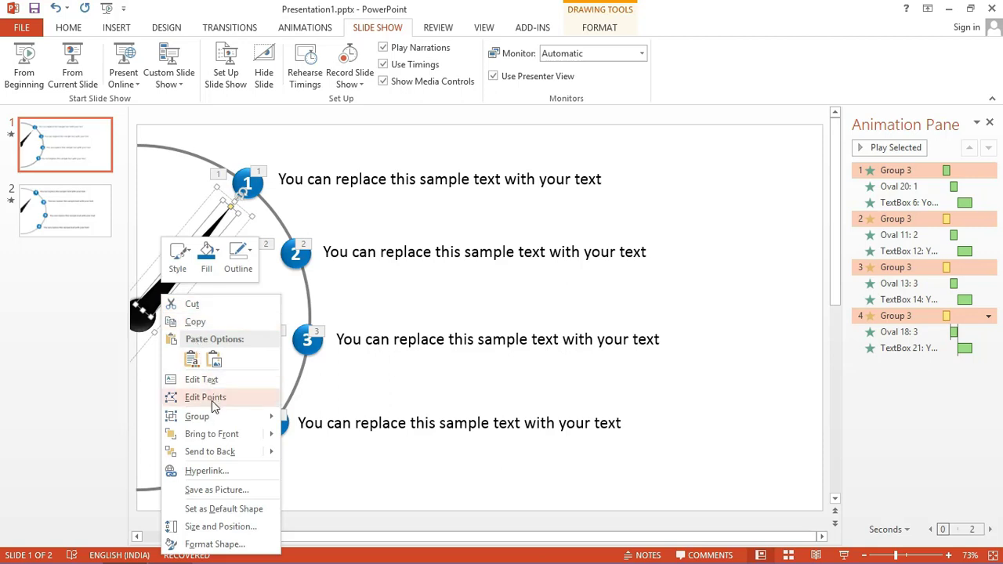
mouse_move(228, 452)
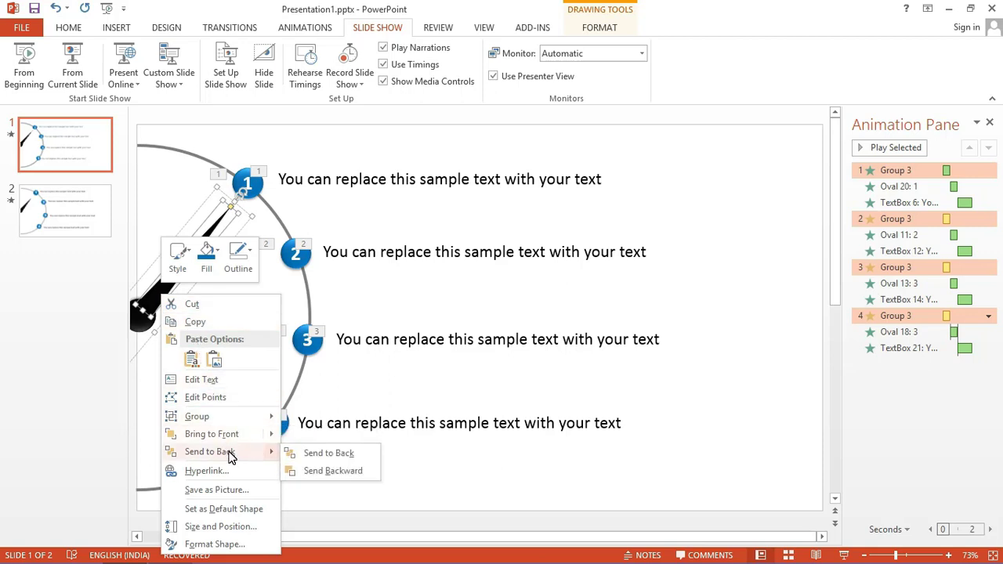
left_click(311, 455)
left_click(243, 346)
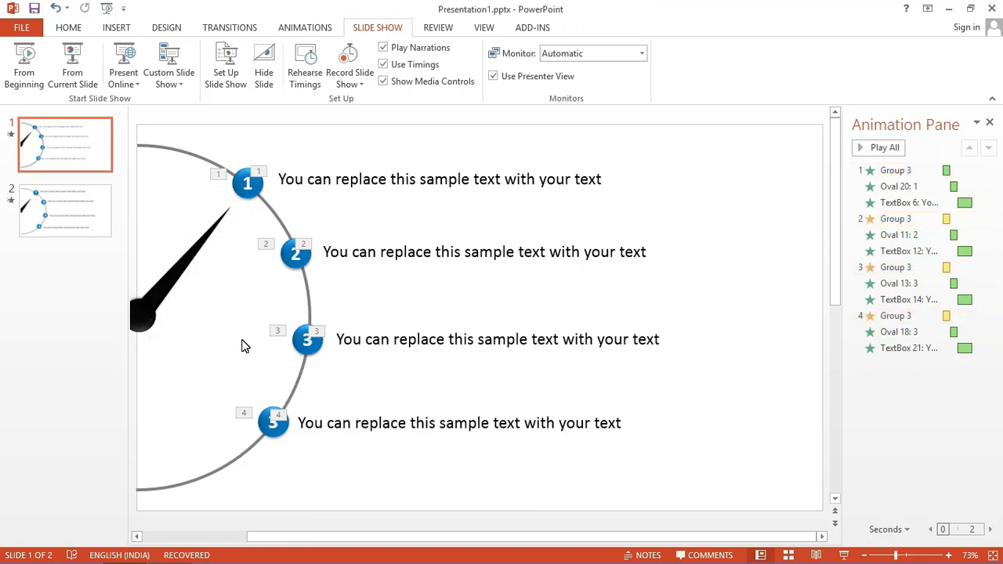
- Run the slide show from slide 1 to preview the needle and numbered-circle animations
left_click(27, 62)
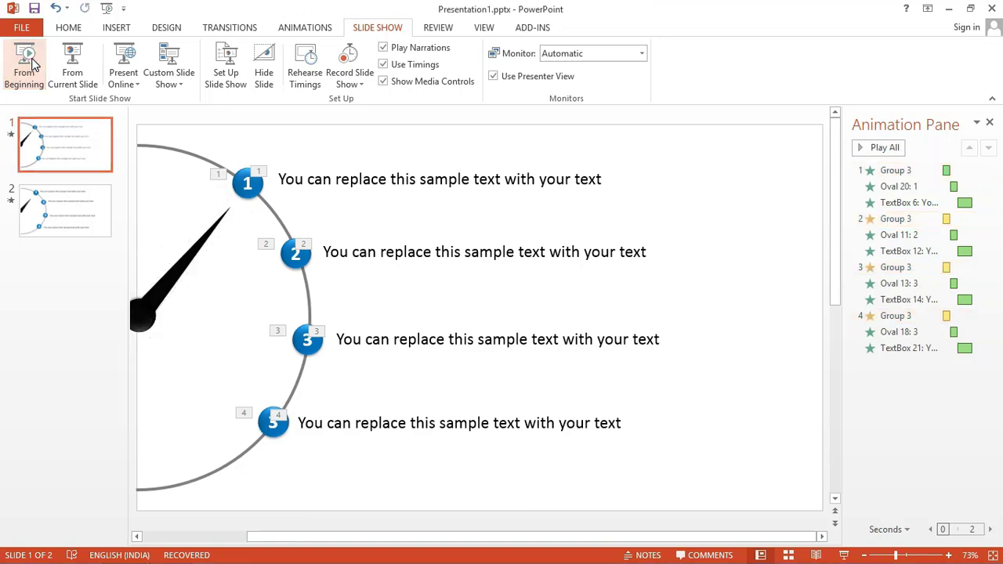